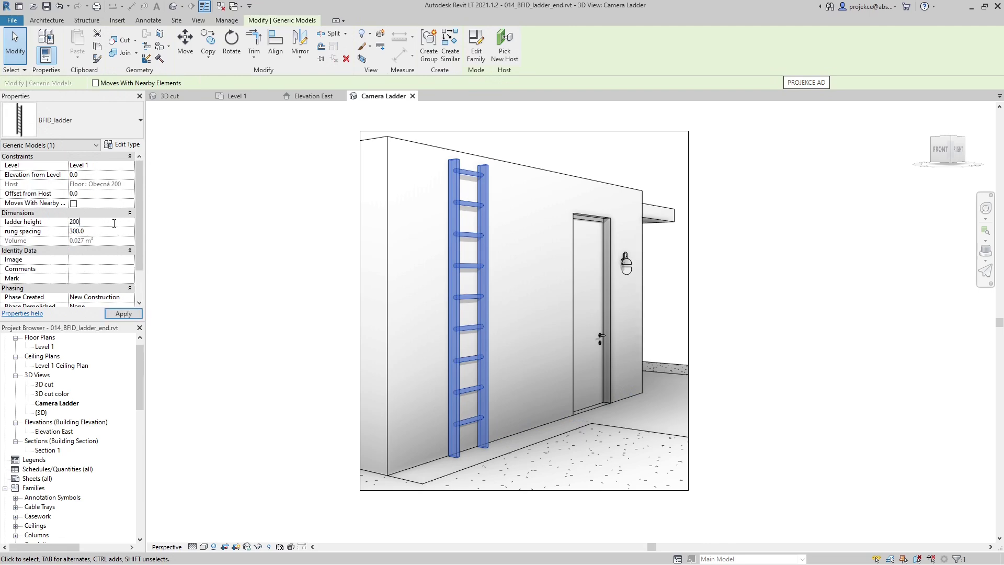
Stretch the ladder to 2900 tall so its top meets the wall top in the East elevation
key("Return")
left_click(256, 262)
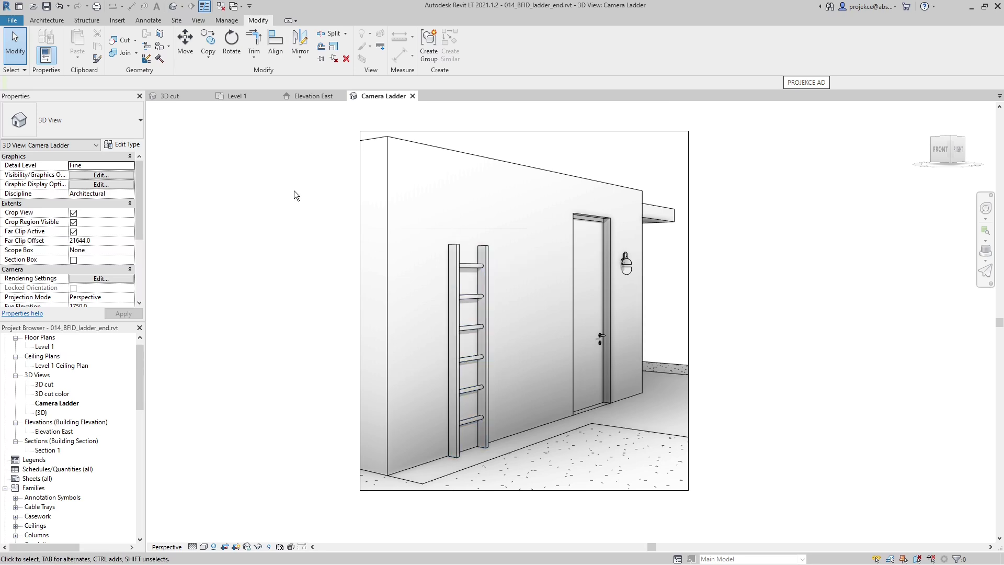
left_click(312, 96)
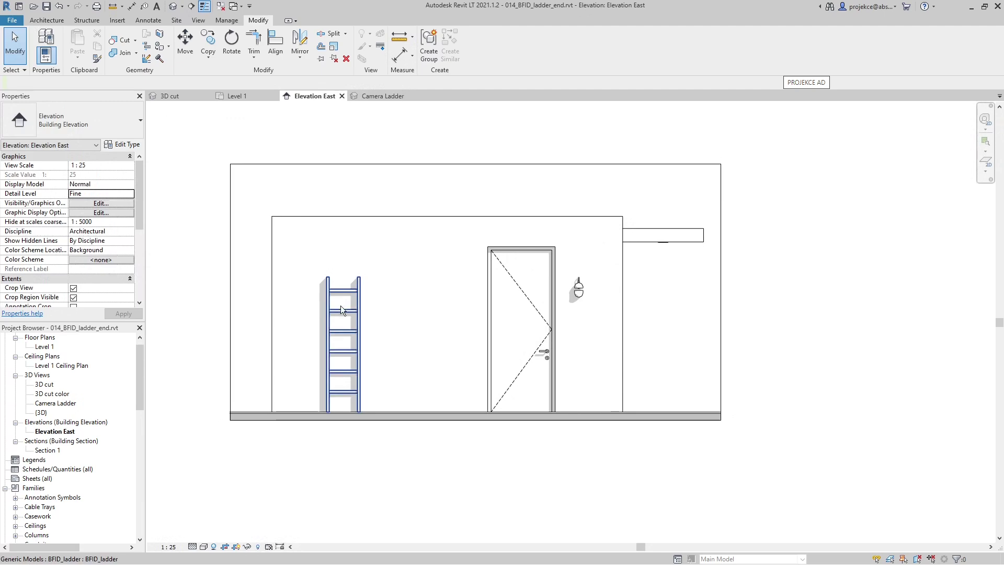
left_click(342, 313)
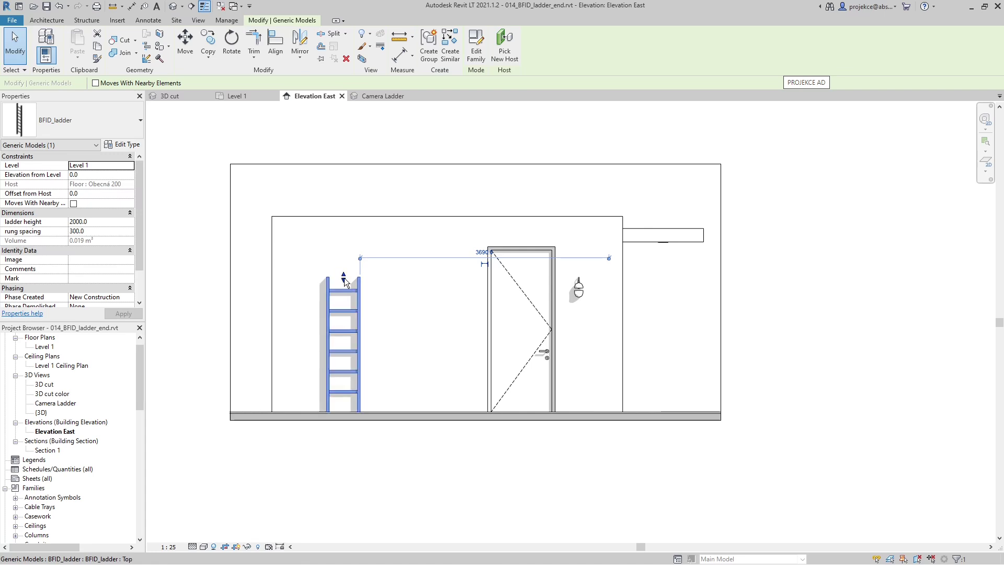
left_click_drag(343, 259, 343, 216)
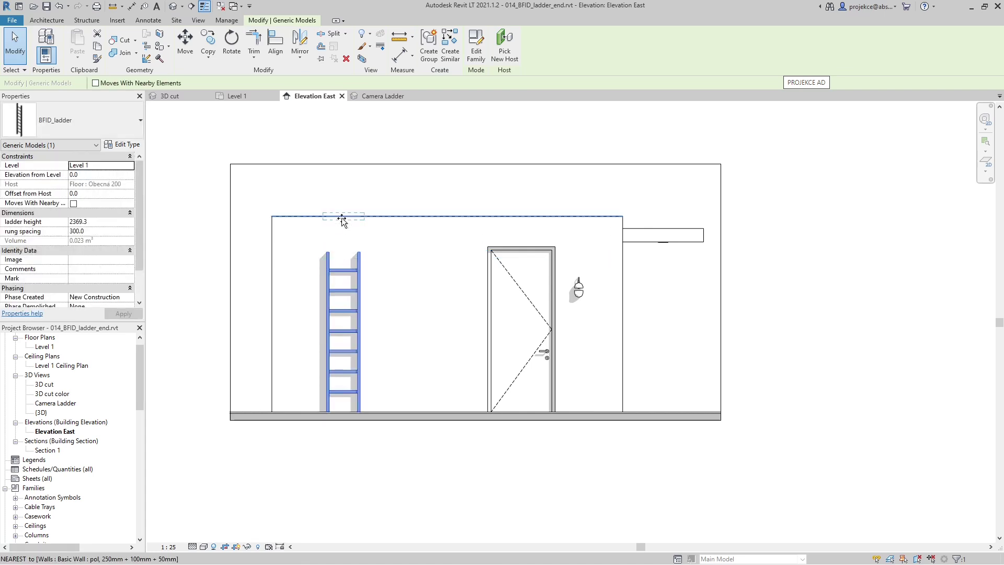
left_click(322, 194)
left_click(304, 313)
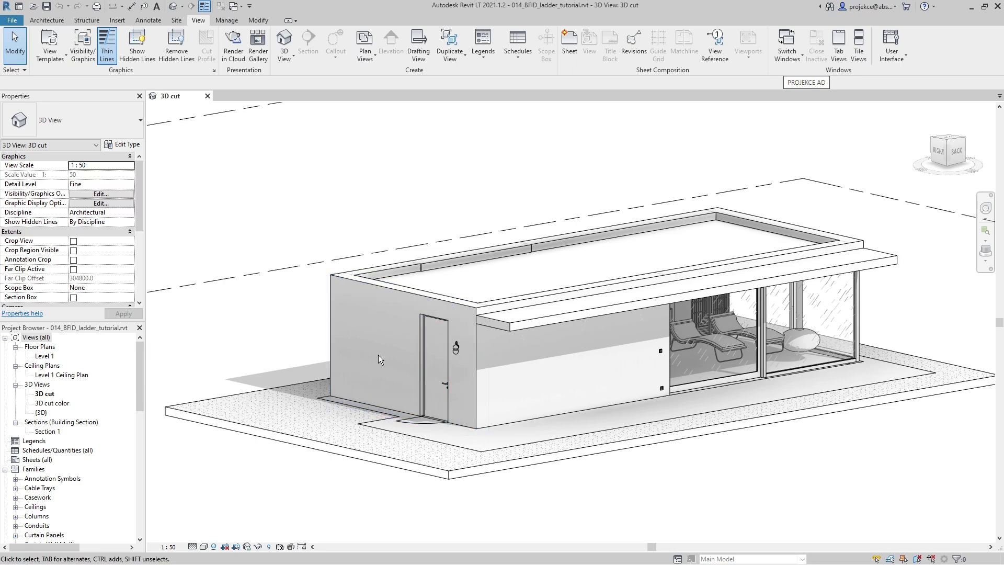
Create a new family from the English Metric Generic Model.rft template
left_click(12, 21)
mouse_move(32, 63)
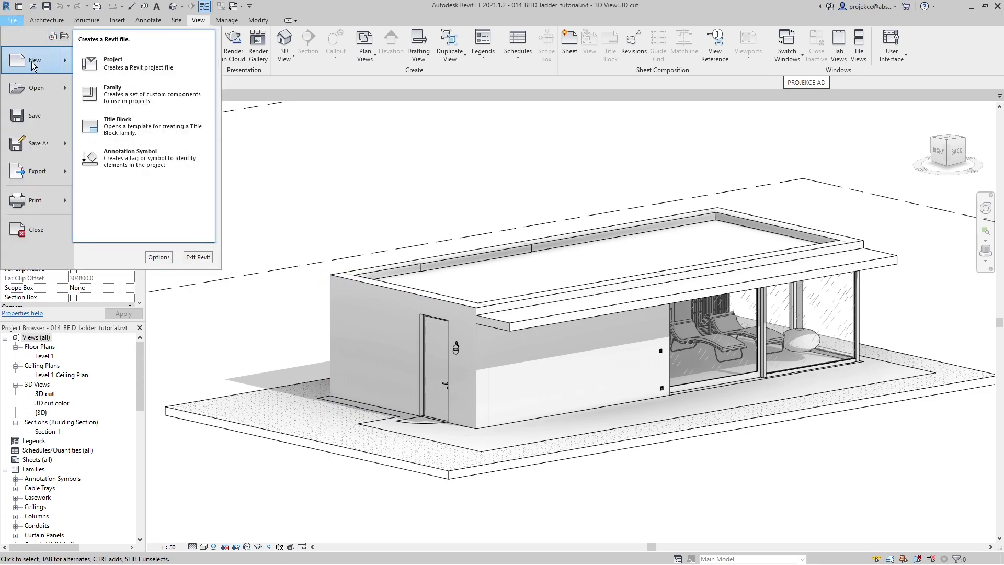
left_click(126, 90)
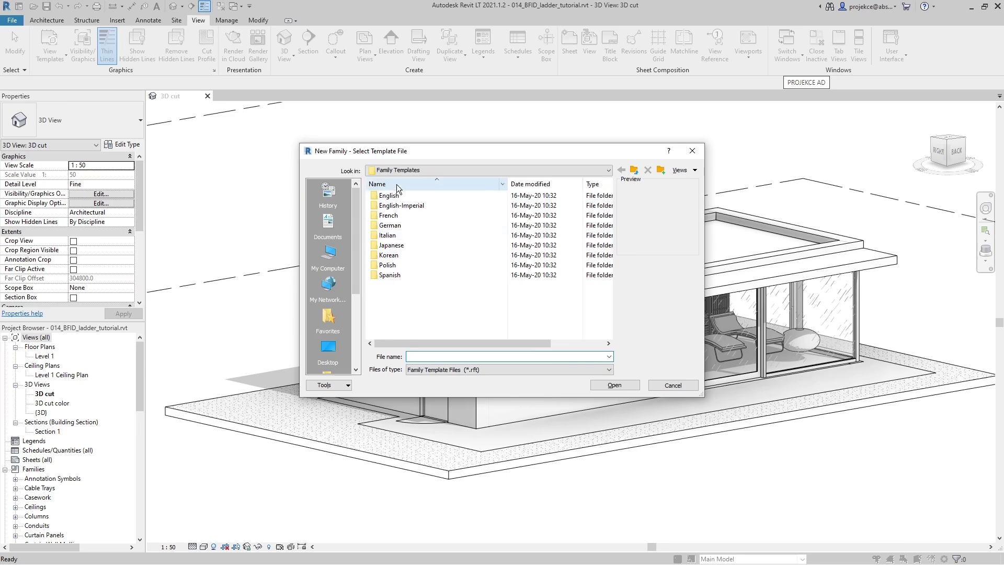
double_click(389, 196)
scroll(440, 313, "down", 5)
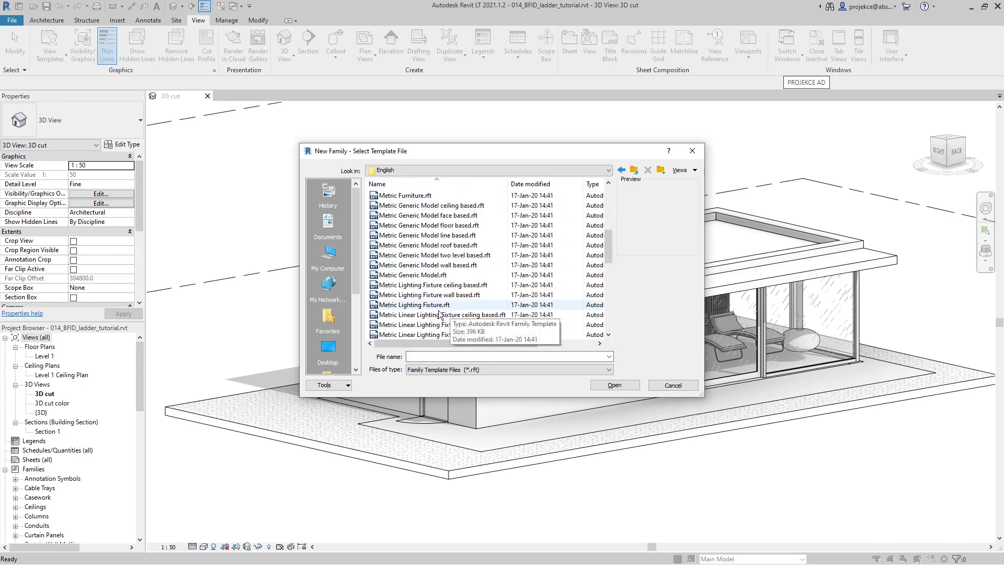
left_click(408, 276)
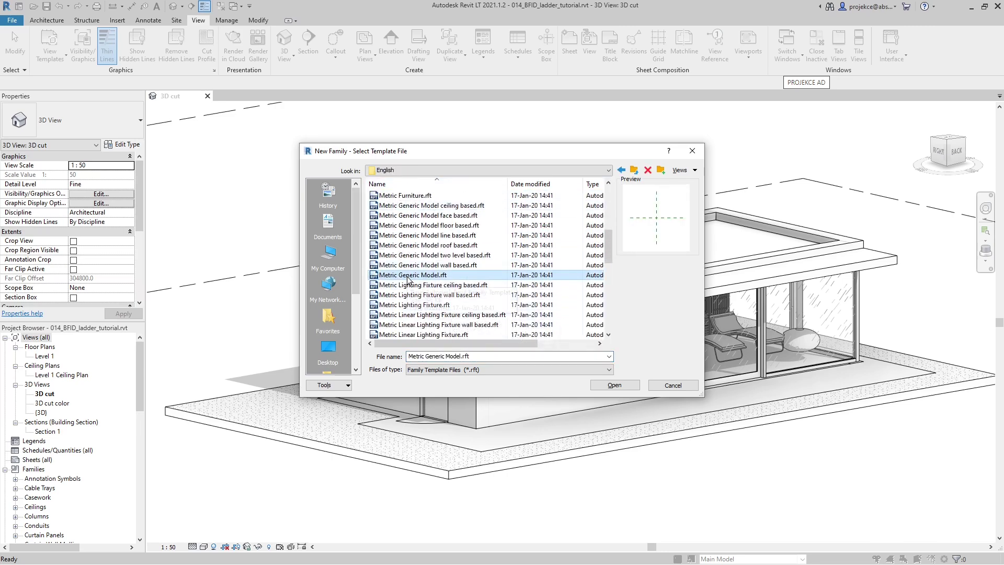
left_click(614, 388)
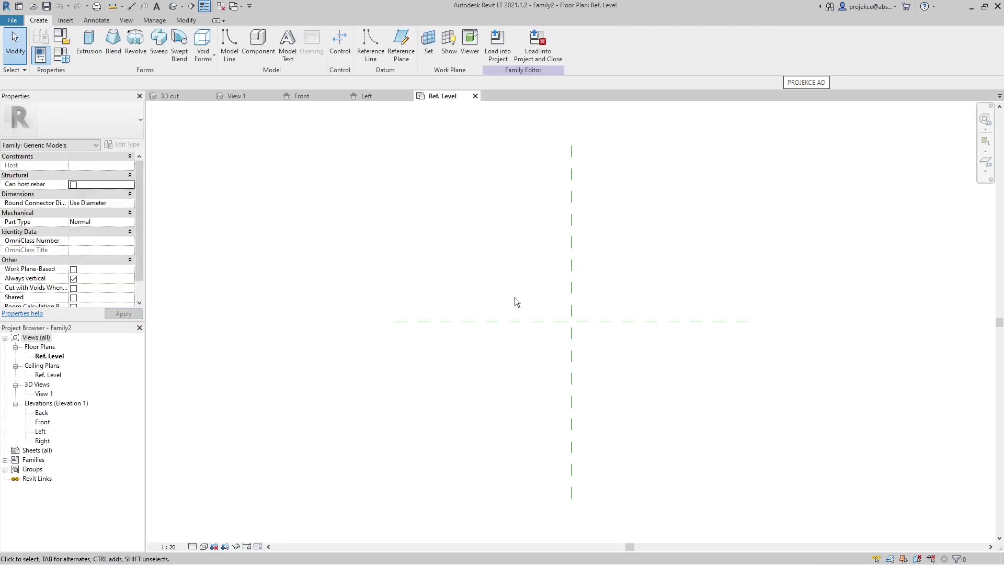
Draw two vertical and two horizontal Not a Reference planes around the centre crossing
left_click(401, 42)
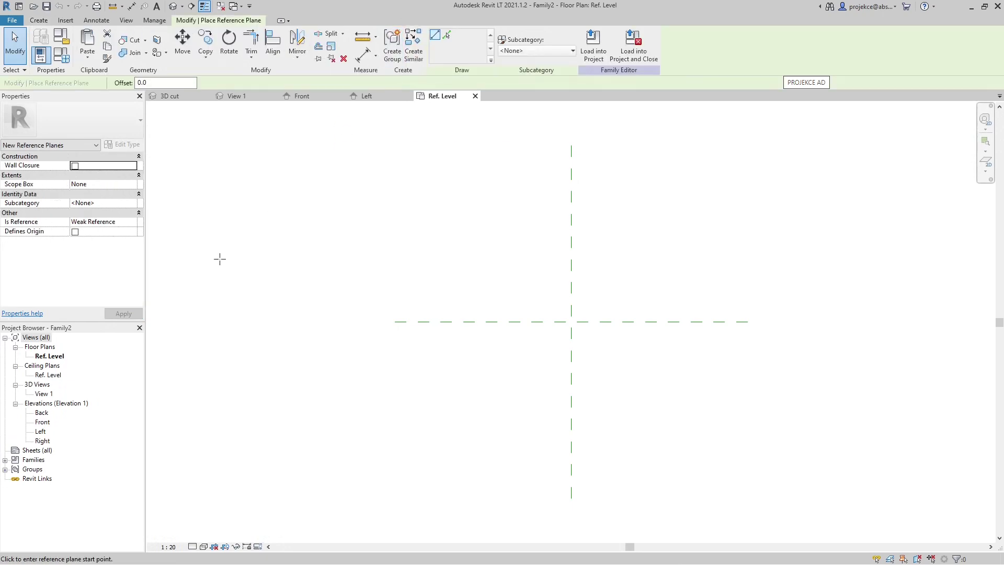
left_click(134, 224)
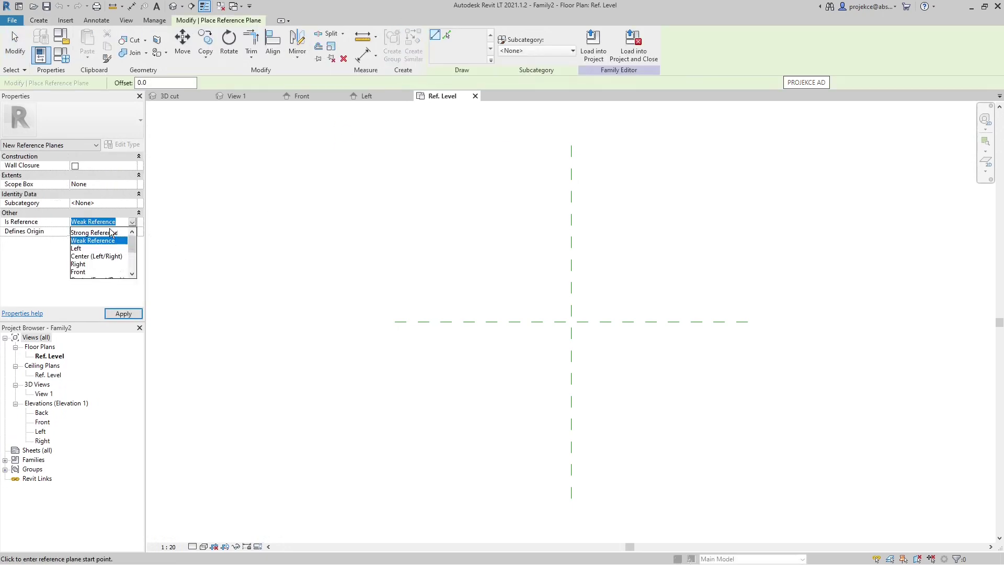
left_click(90, 231)
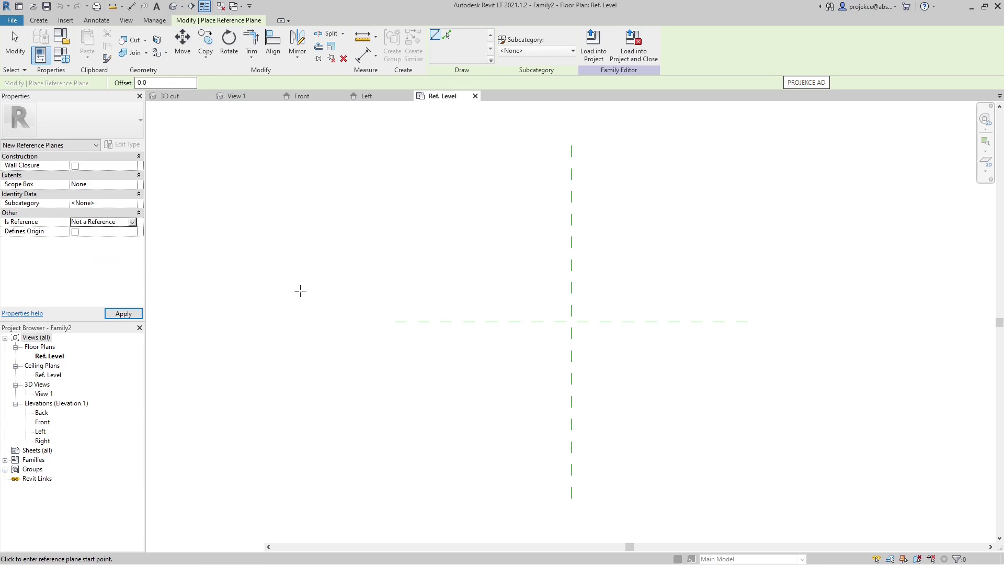
left_click(519, 297)
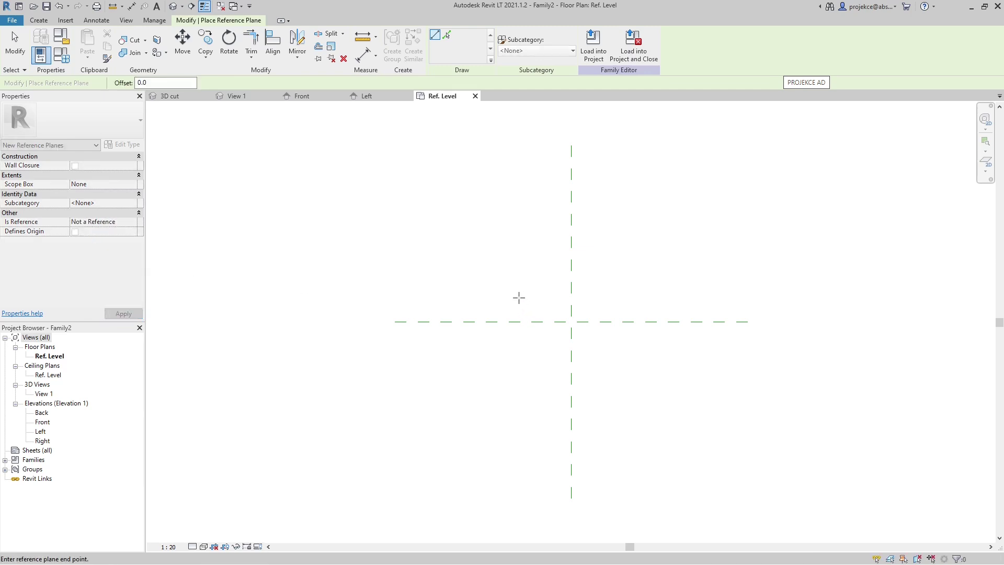
left_click(519, 361)
left_click(621, 297)
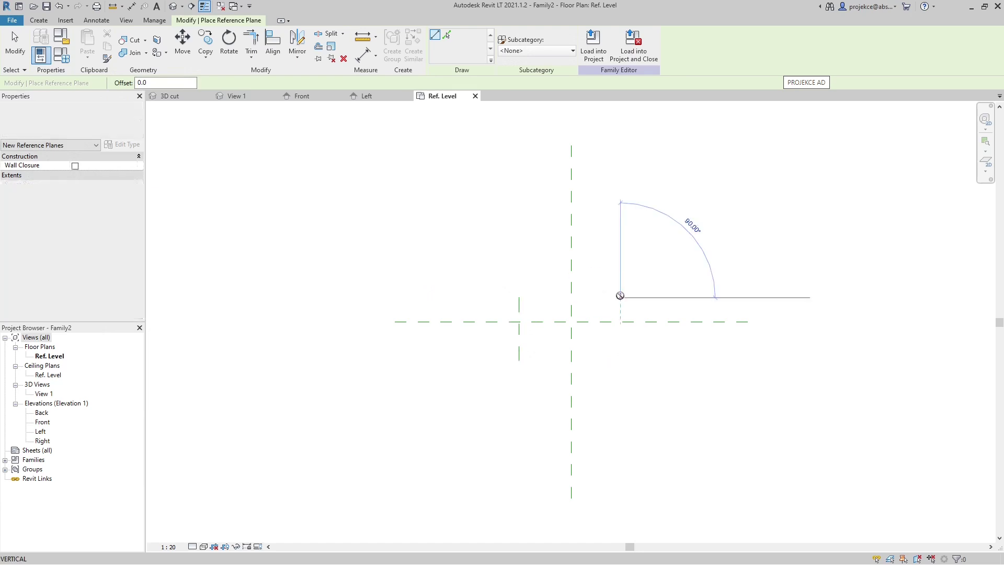
left_click(621, 361)
left_click(506, 312)
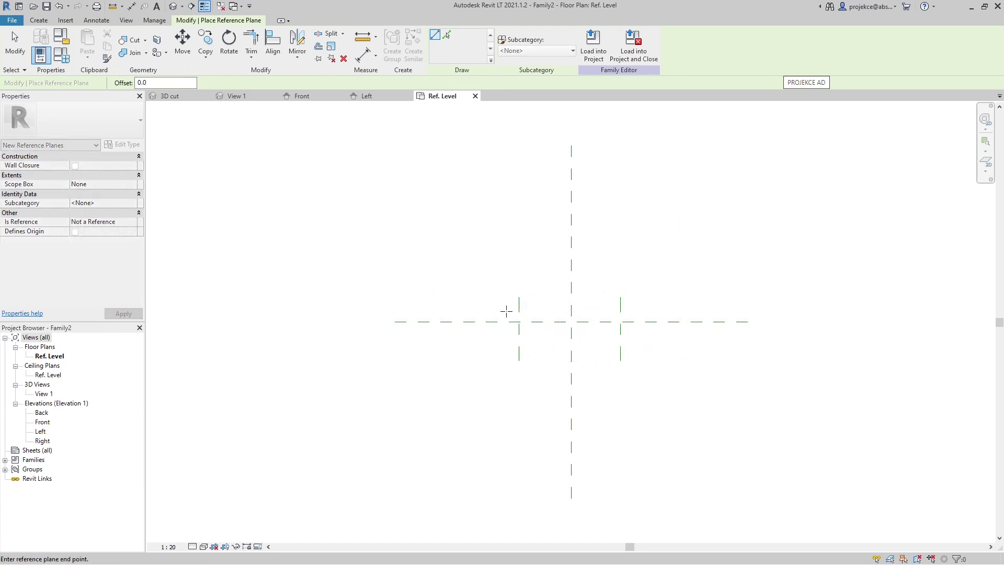
left_click(637, 311)
left_click(496, 335)
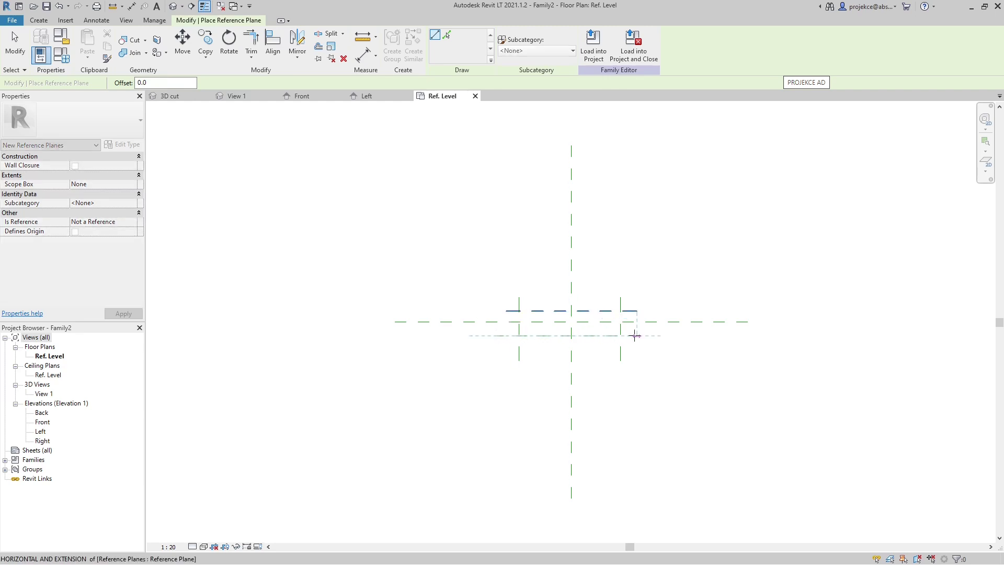
left_click(643, 336)
key("Escape")
Set the plan view scale to 1:10
scroll(620, 335, "up", 3)
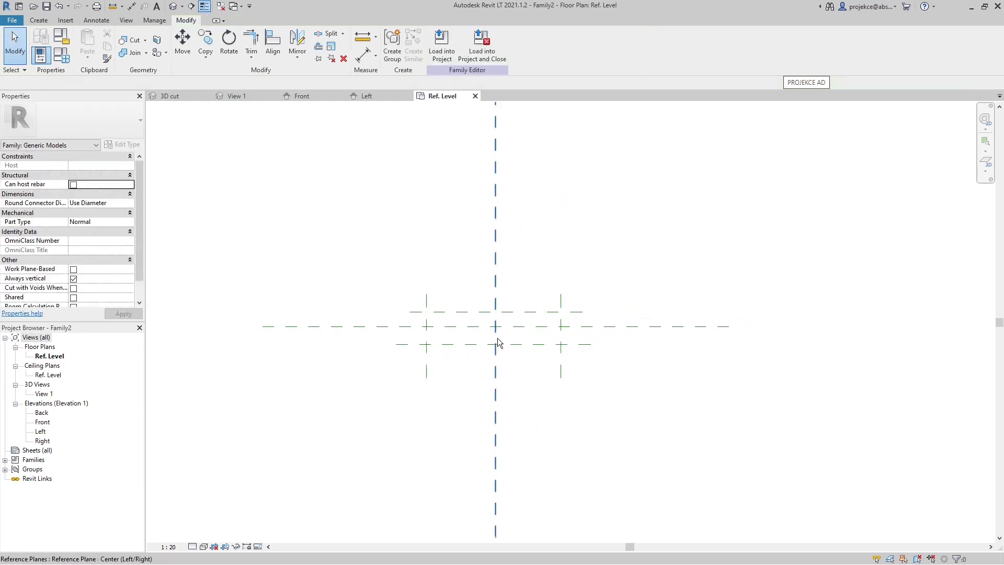
left_click(168, 546)
left_click(181, 433)
Begin an aligned dimension (DI) across the left and centre vertical planes
key("d")
key("i")
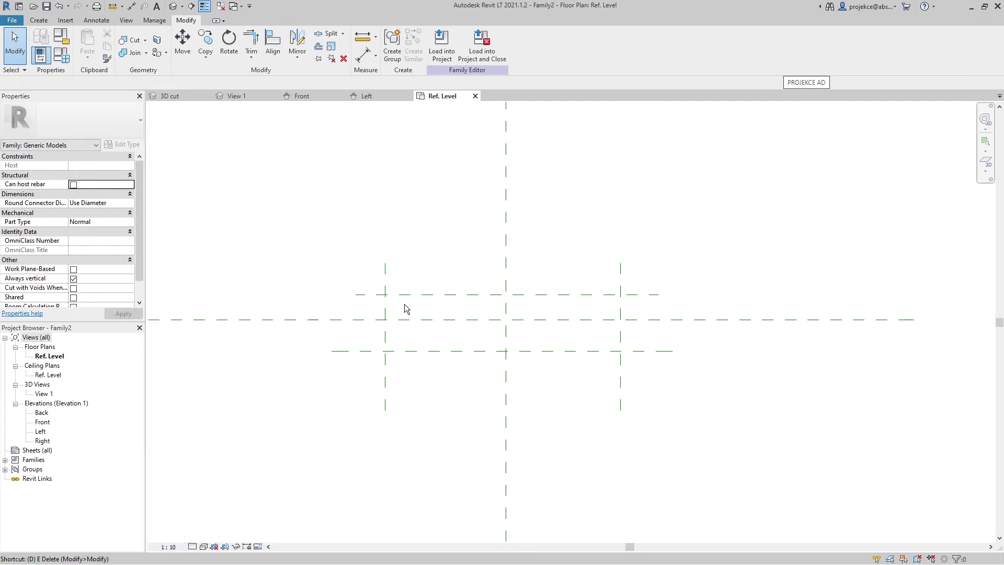
left_click(386, 309)
left_click(506, 309)
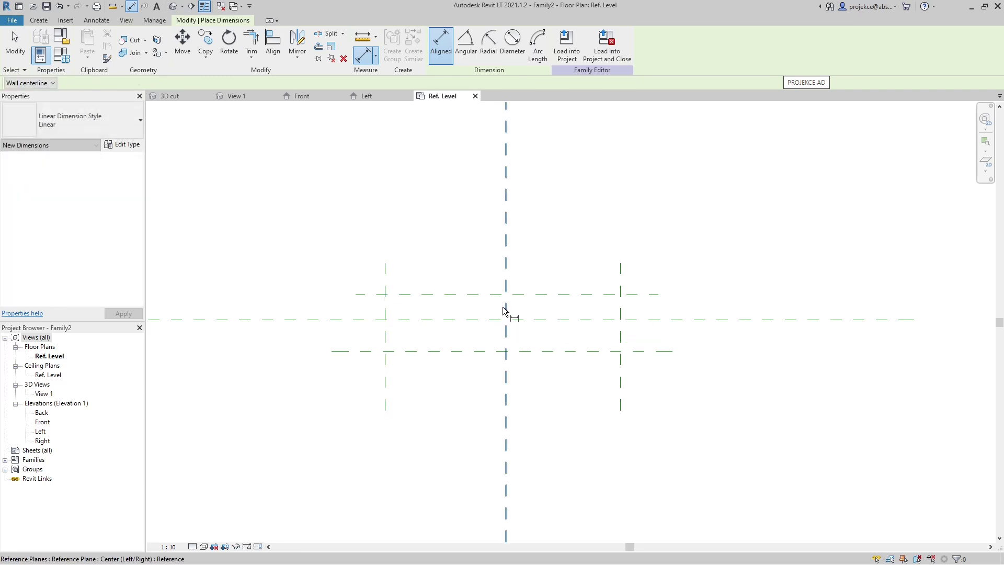
Finish the EQ-split width dimension and add the overall 1120 width dimension above
left_click(622, 320)
left_click(587, 259)
left_click(505, 230)
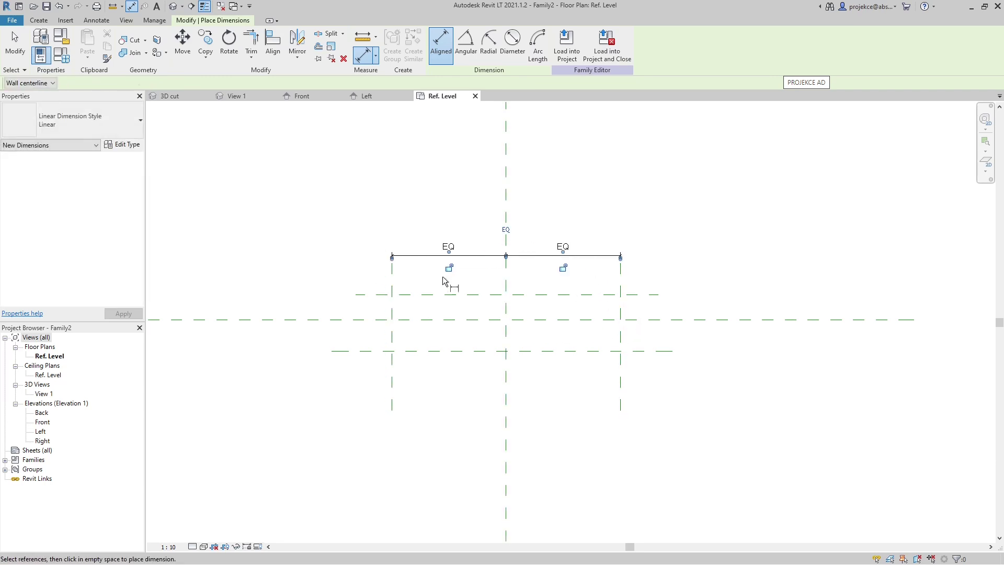
left_click(391, 310)
left_click(619, 313)
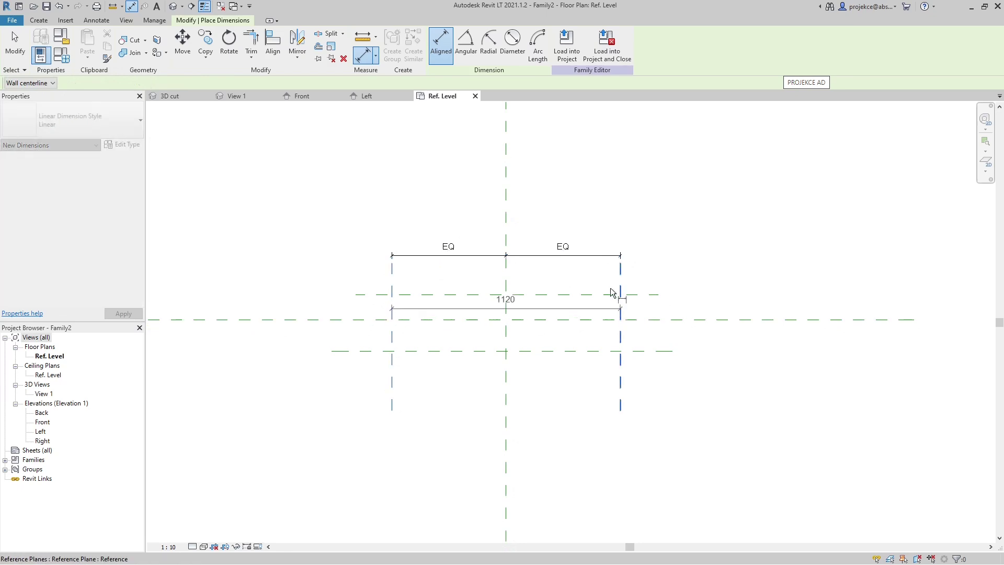
left_click(594, 228)
Dimension the three horizontal planes with a vertical string on the left
left_click(433, 351)
left_click(430, 319)
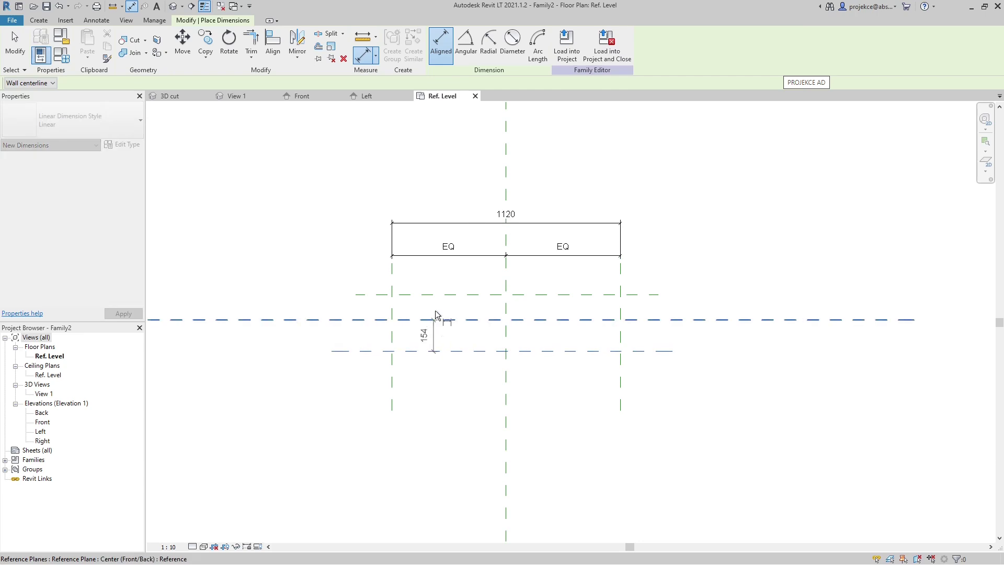
left_click(418, 290)
left_click(320, 309)
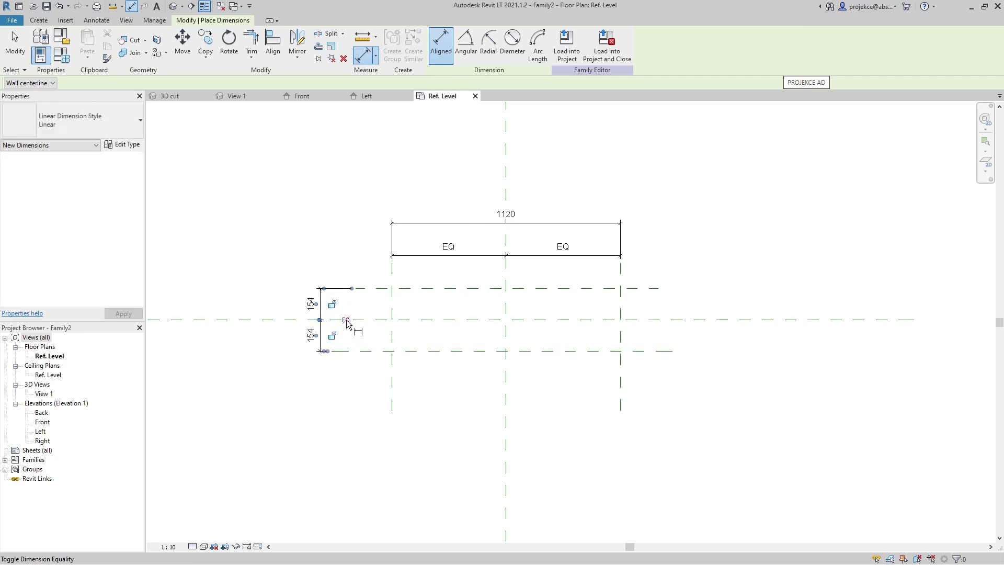
key("Escape")
key("Escape")
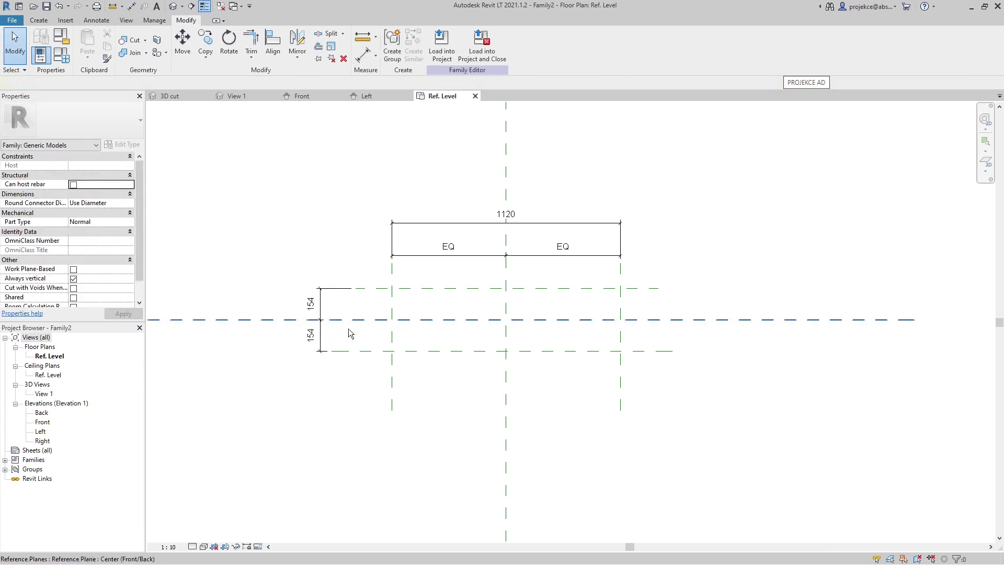
Set the top and bottom horizontal planes to 40 from the centre plane
left_click(429, 288)
left_click(311, 303)
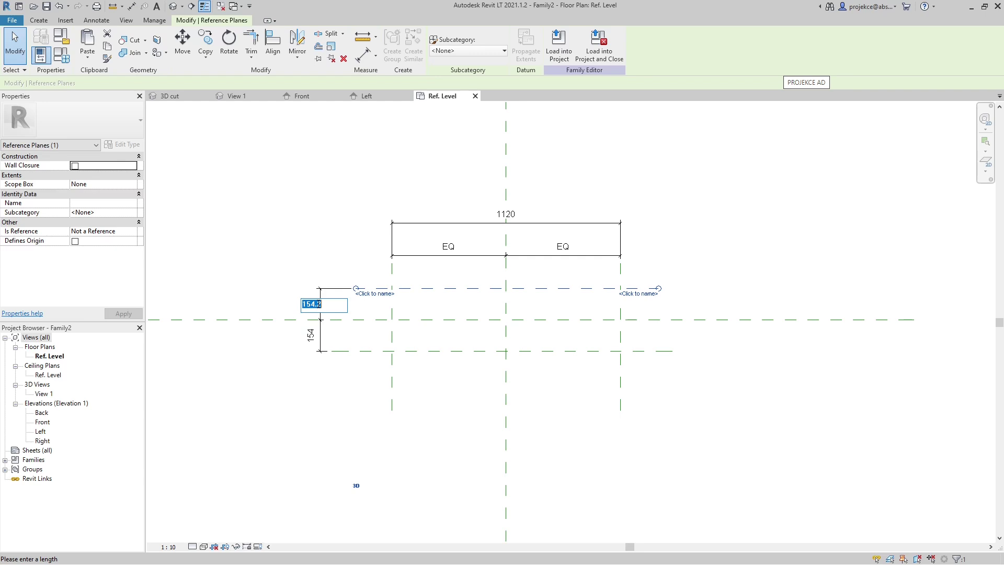
type("40")
key("Return")
left_click(420, 351)
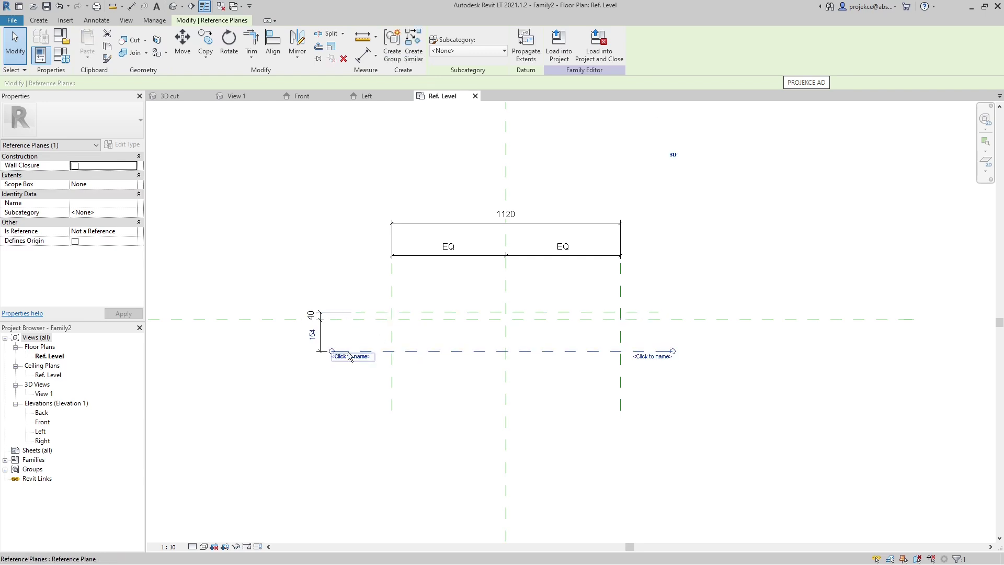
left_click(312, 333)
type("40")
key("Return")
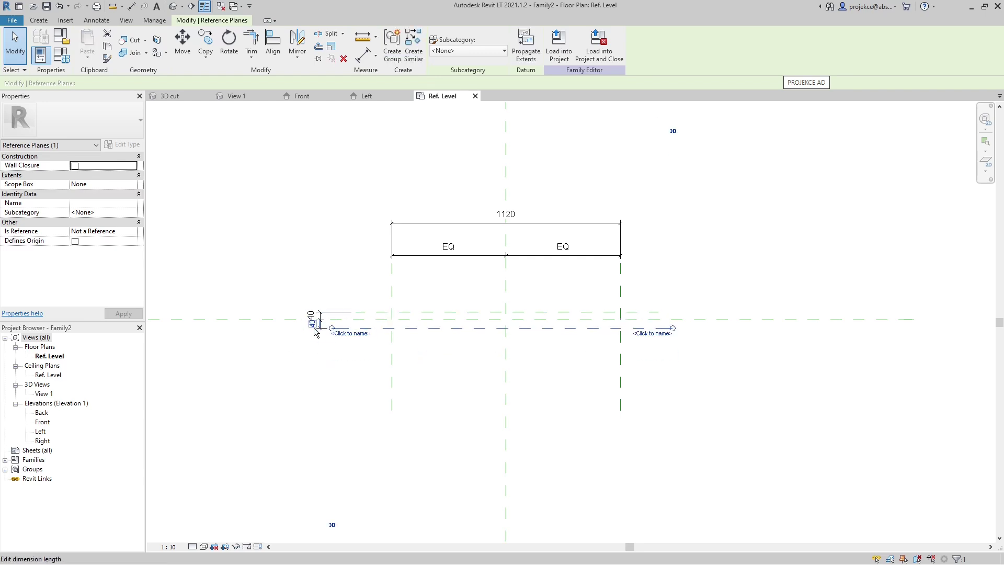
key("Escape")
Label the 1120 overall width dimension with a new type parameter 'ladder width'
left_click(336, 320)
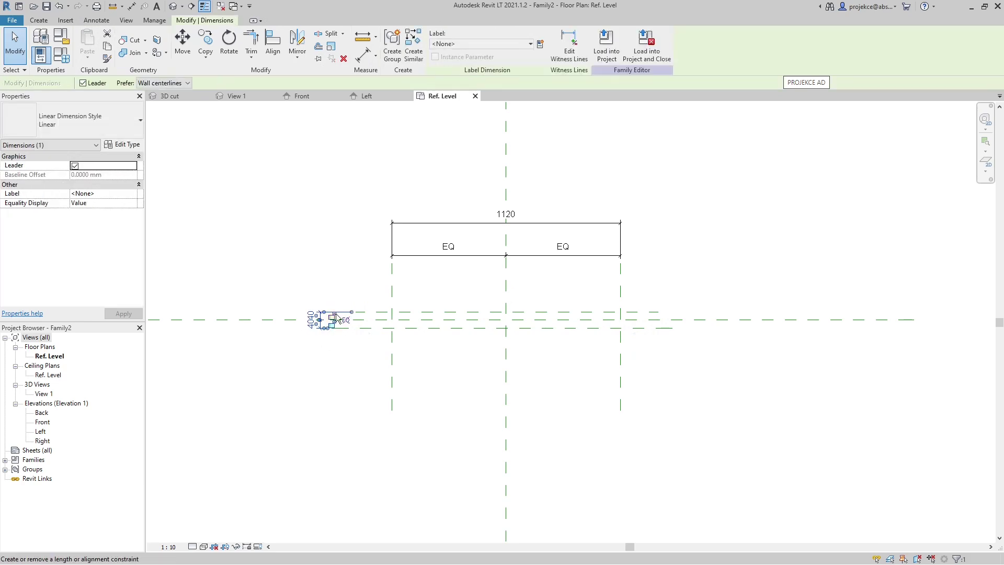
left_click(346, 343)
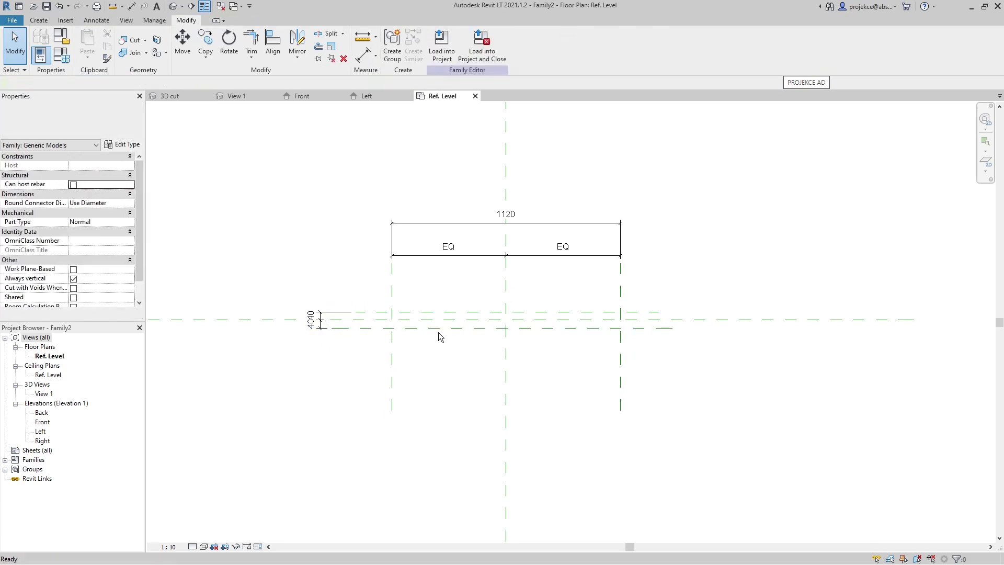
left_click(457, 226)
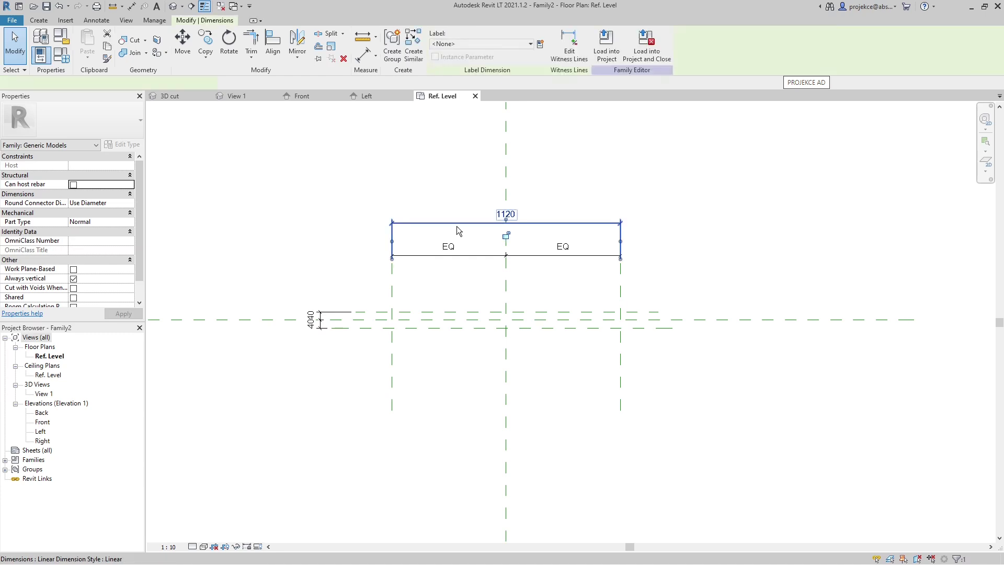
left_click(540, 45)
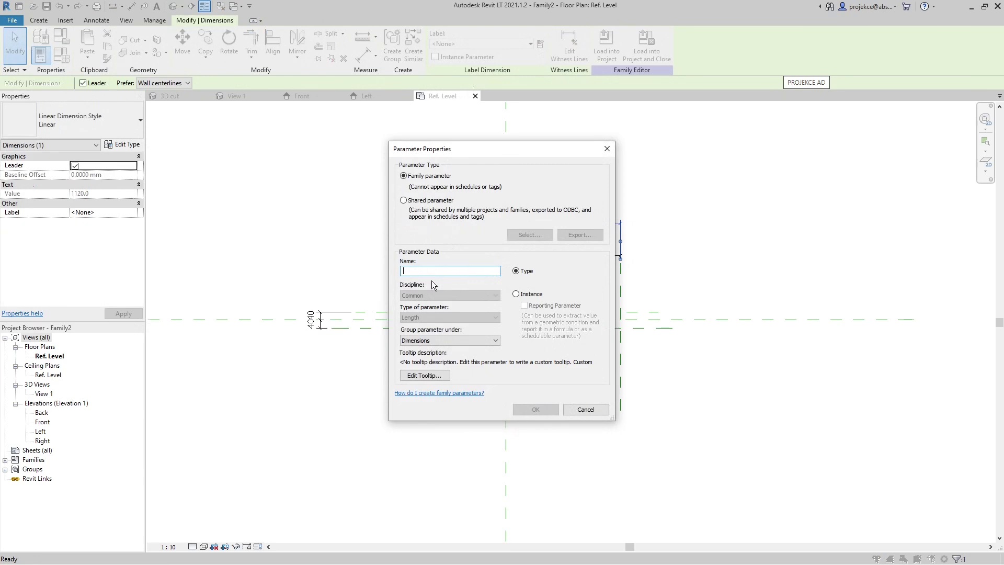
type("ladder width")
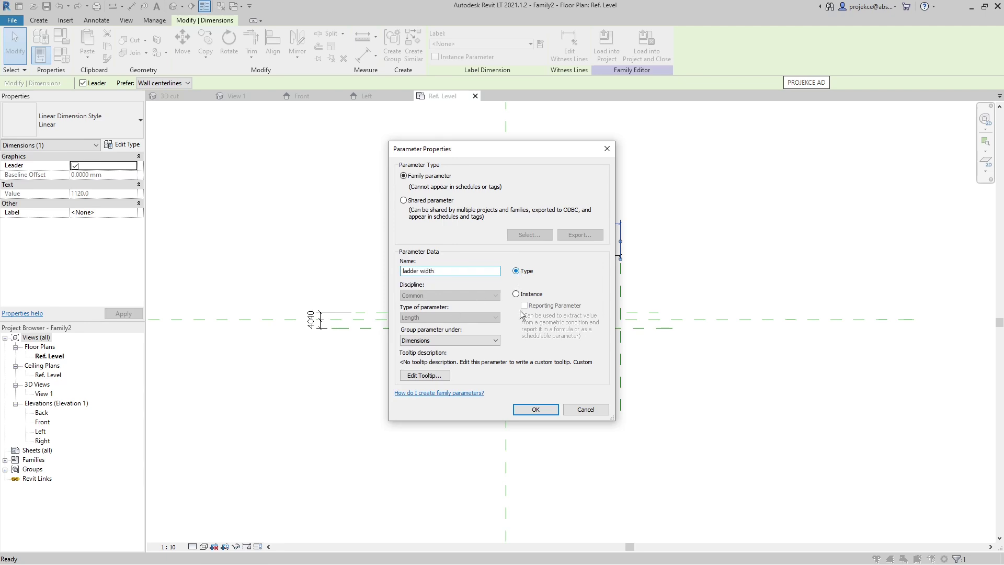
left_click(537, 411)
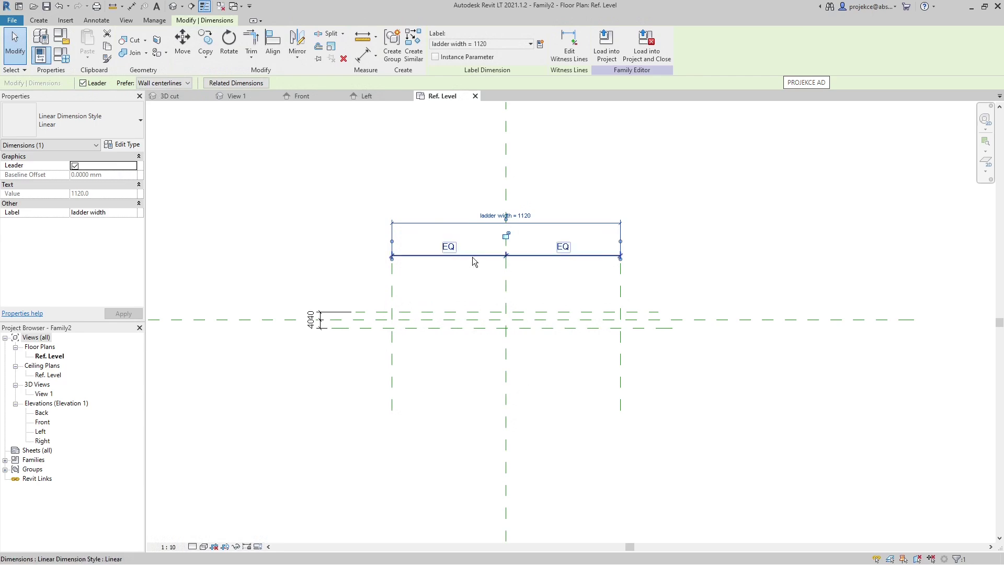
left_click(415, 292)
Draw two inner vertical reference planes near the left and right edges
left_click(401, 44)
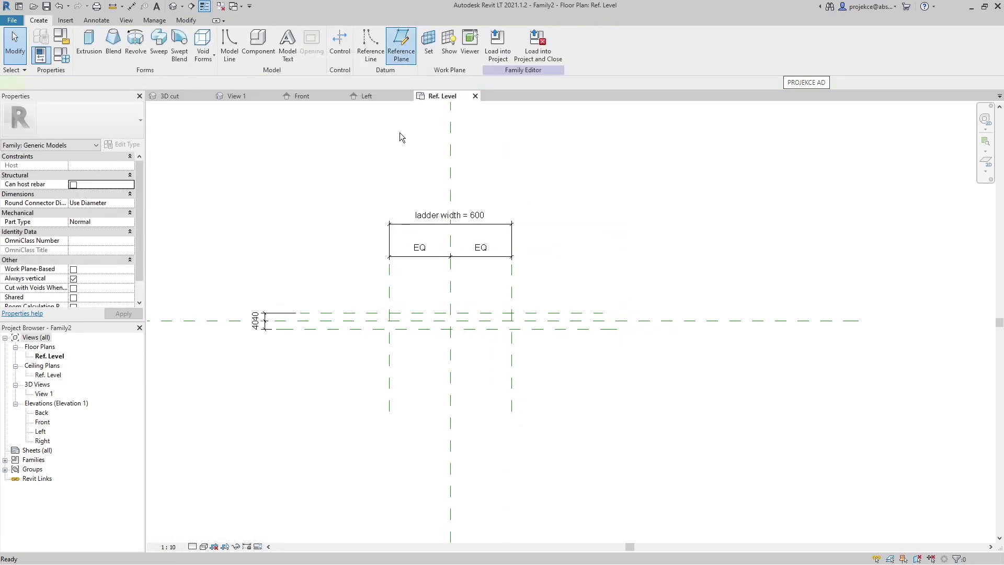
left_click(397, 294)
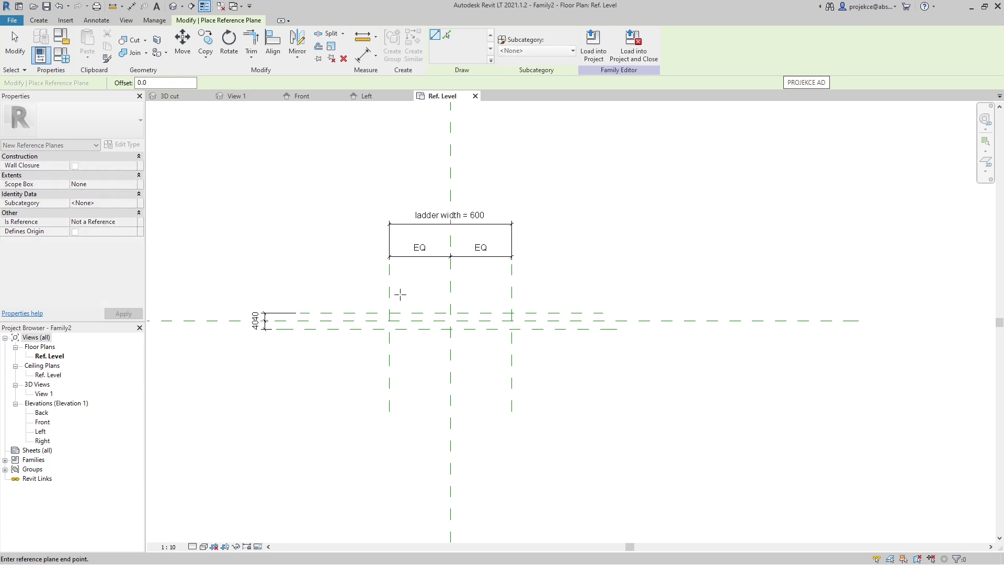
left_click(399, 346)
left_click(499, 294)
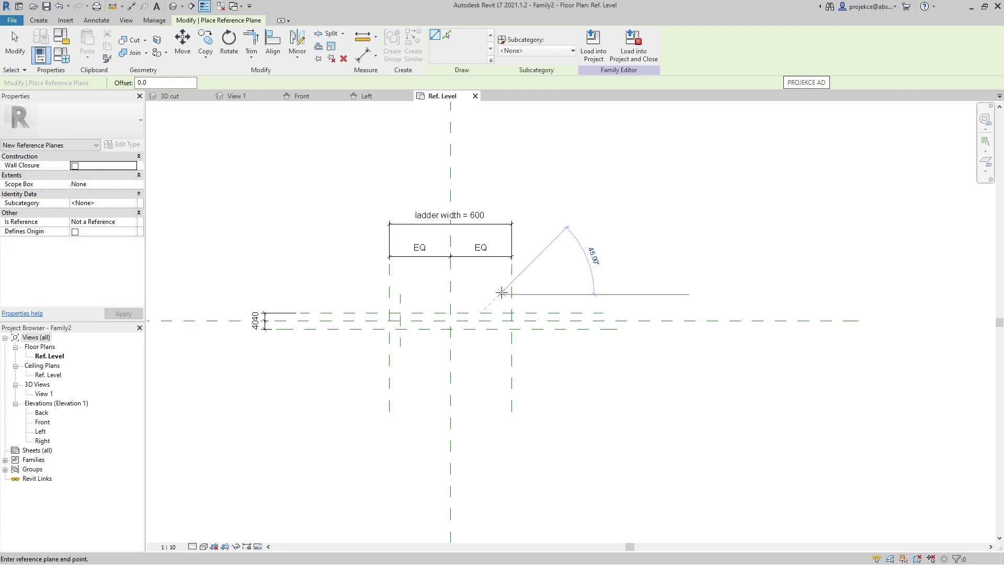
left_click(499, 357)
key("Escape")
key("Escape")
Dimension the gaps between each inner plane and its outer side plane
key("d")
key("i")
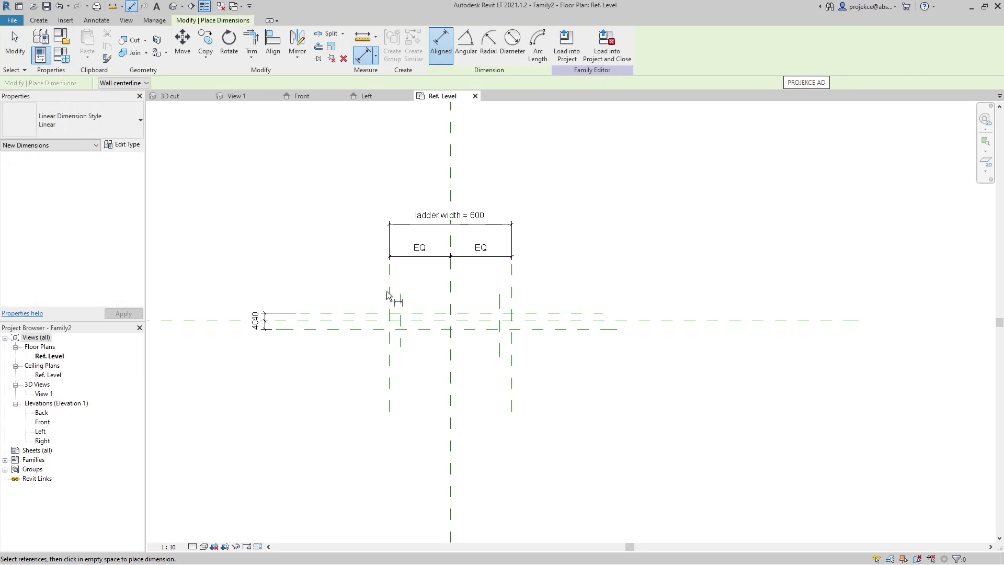
left_click(408, 282)
left_click(500, 300)
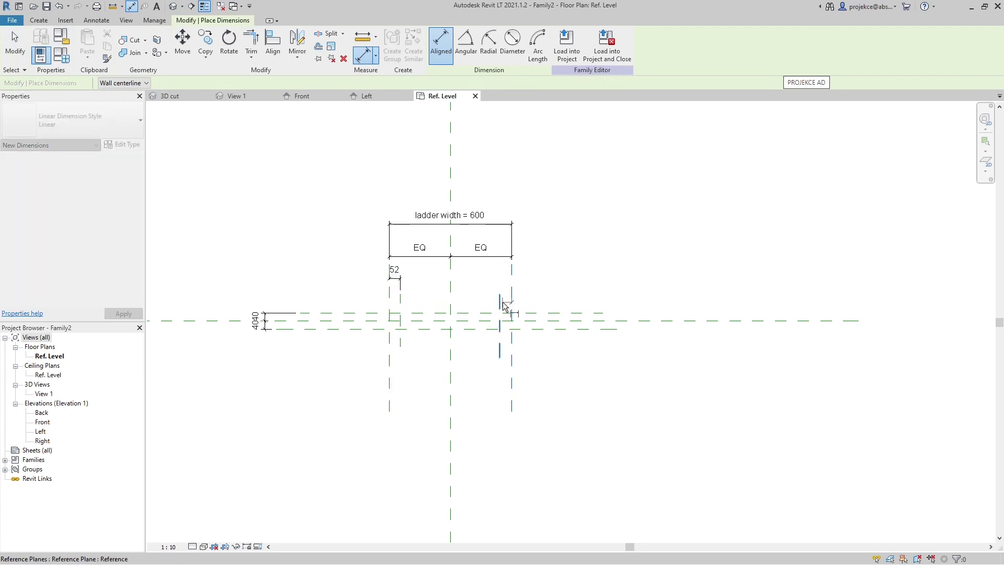
left_click(512, 303)
left_click(503, 280)
key("Escape")
key("Escape")
Set both inner plane gaps to 40 and open the Front elevation
left_click(500, 329)
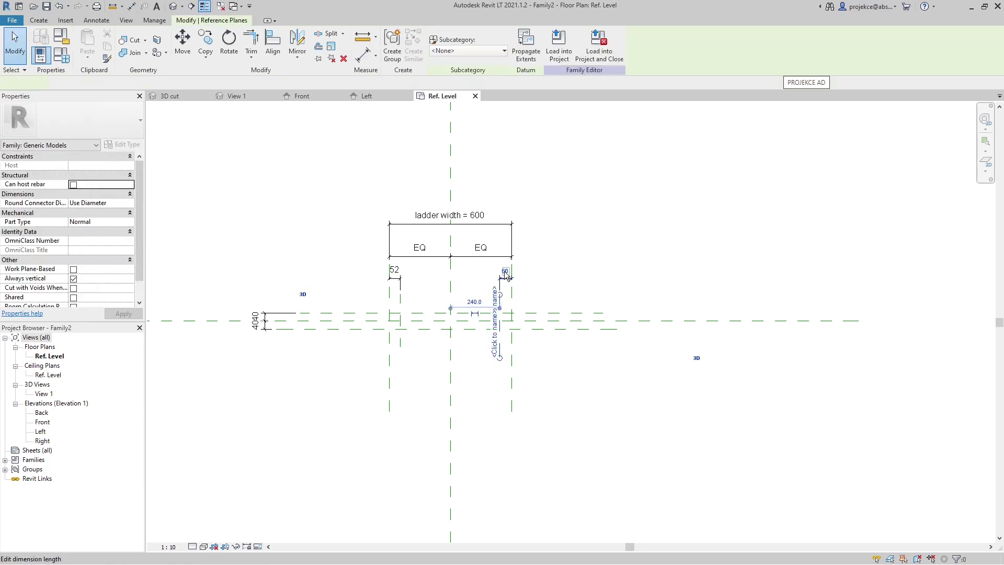
left_click(495, 267)
type("40")
key("Return")
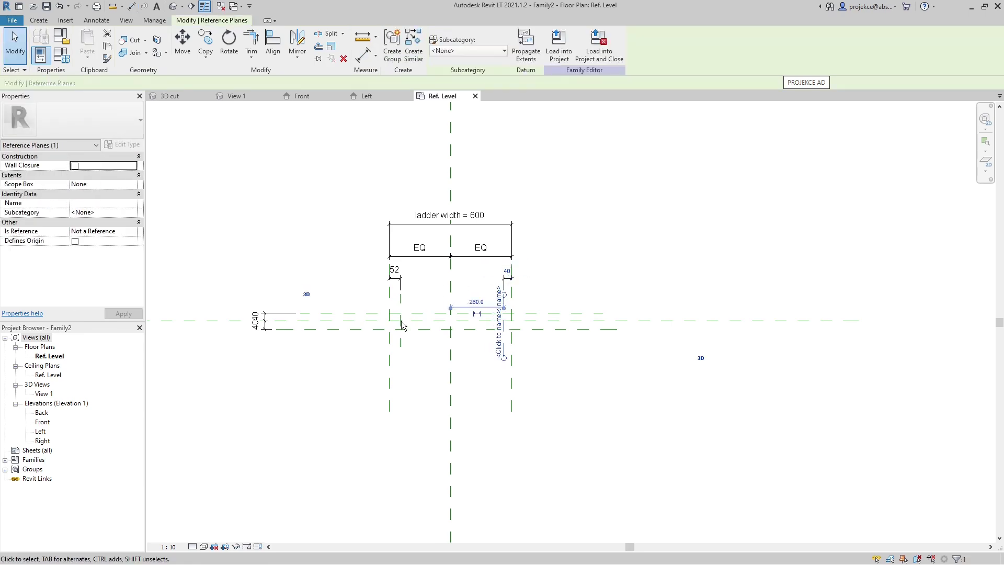
left_click(400, 324)
left_click(396, 270)
type("40")
key("Return")
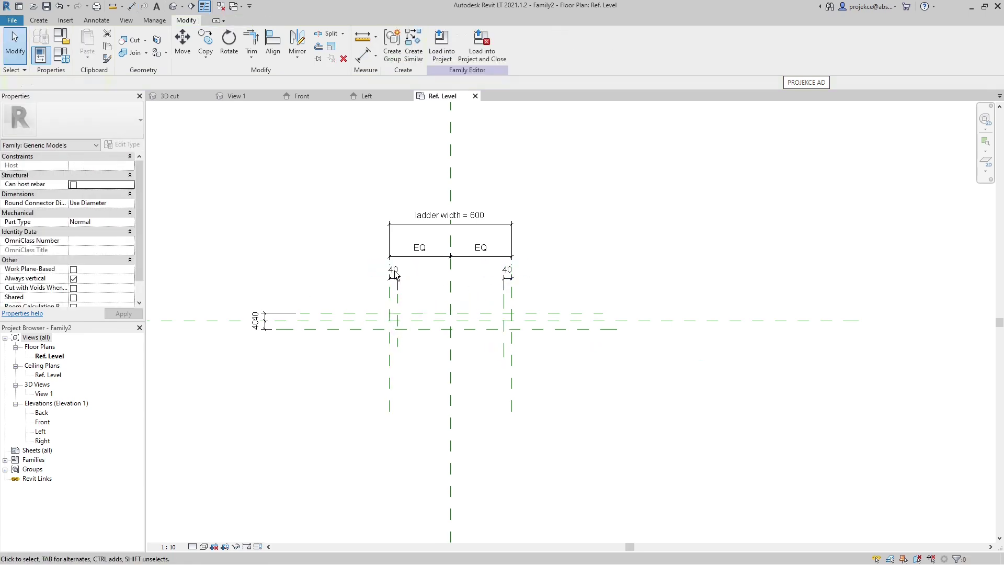
left_click(395, 295)
left_click(509, 295)
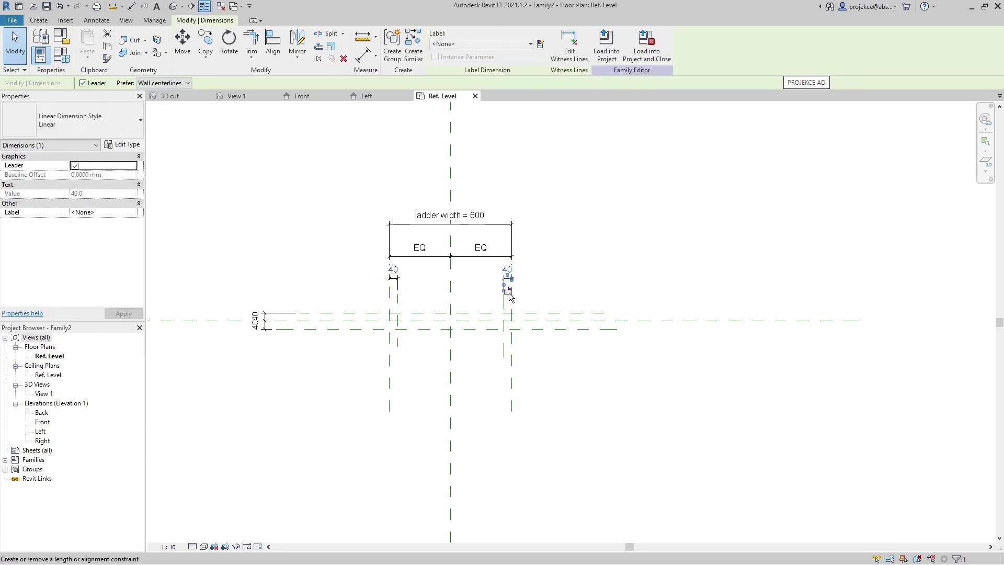
key("Escape")
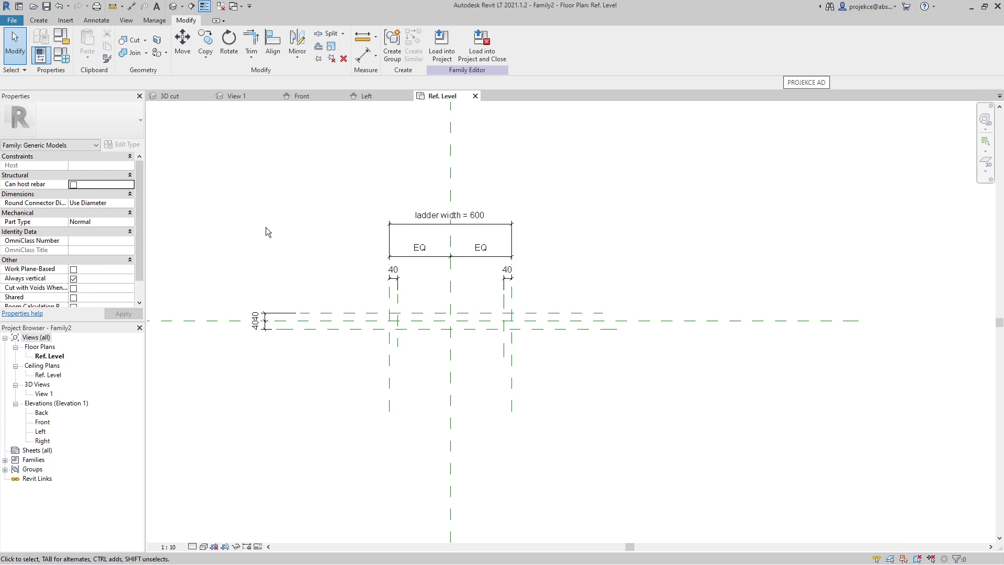
double_click(42, 423)
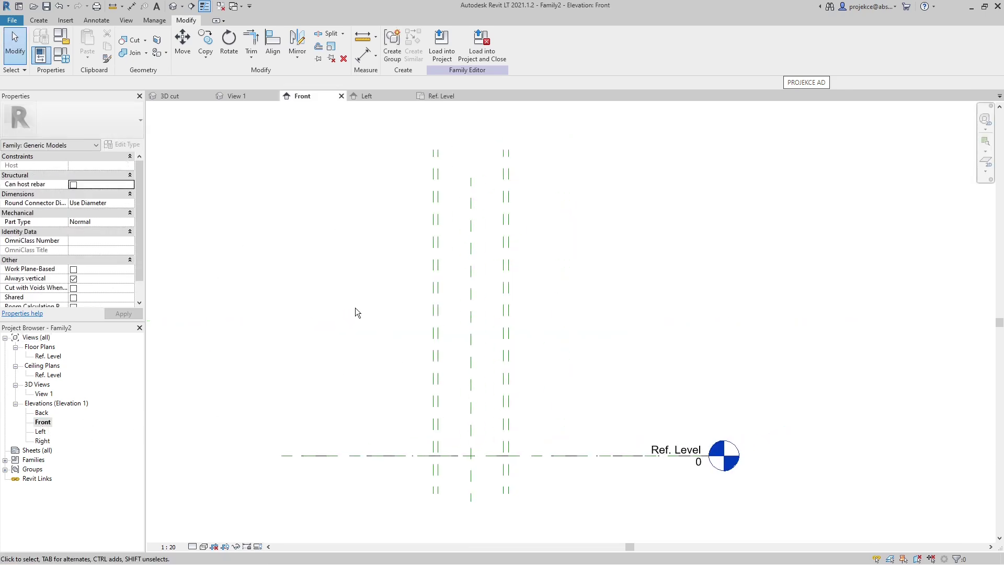
Draw a horizontal reference plane about 1849 above Ref. Level and make it the Top reference
key("r")
key("p")
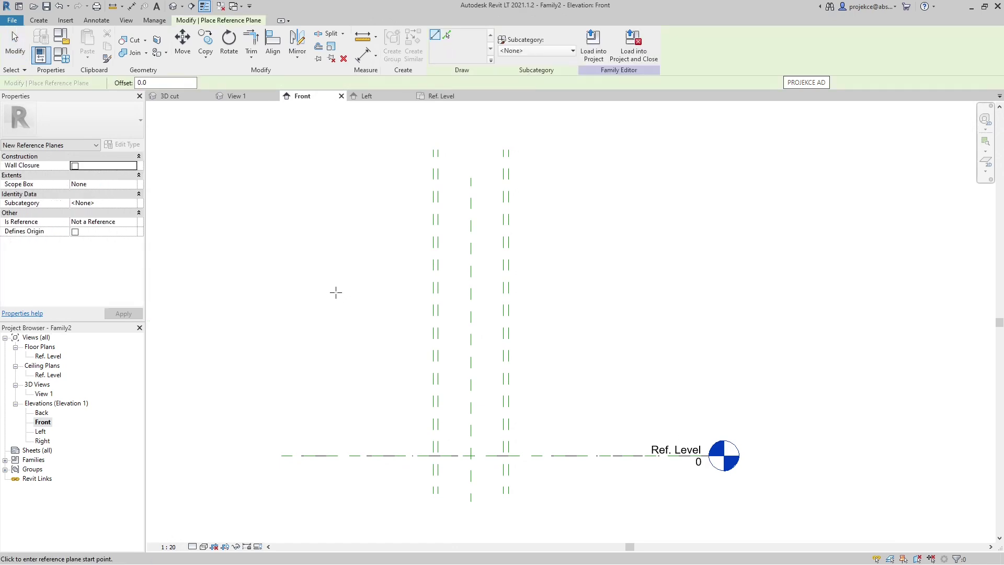
left_click(366, 225)
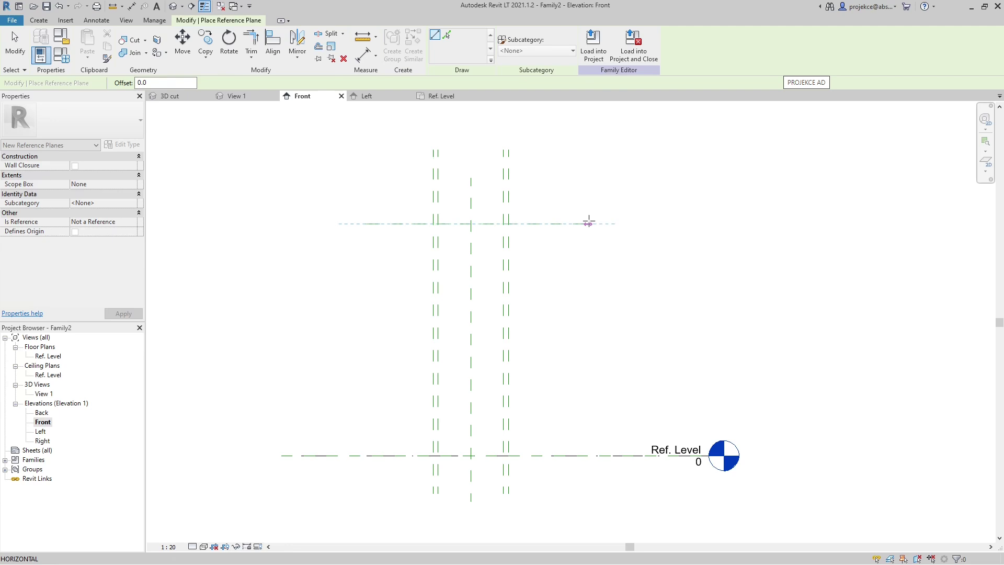
left_click(591, 224)
key("Escape")
key("Escape")
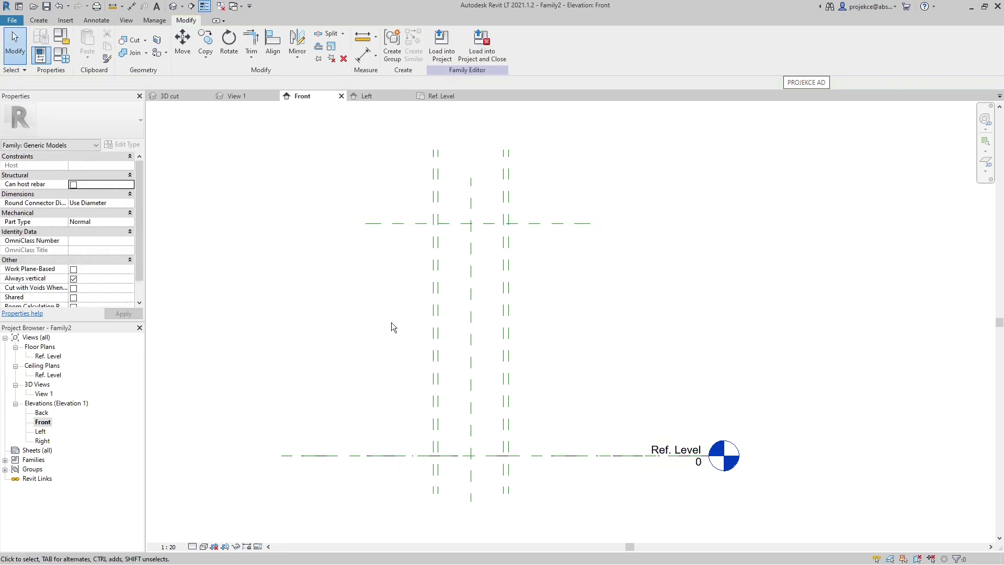
left_click(398, 224)
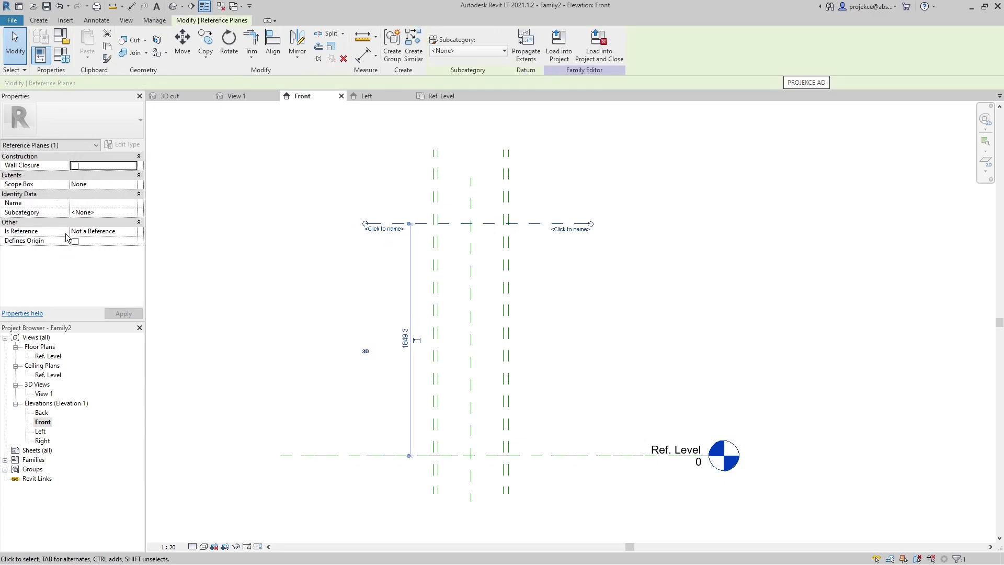
left_click(134, 234)
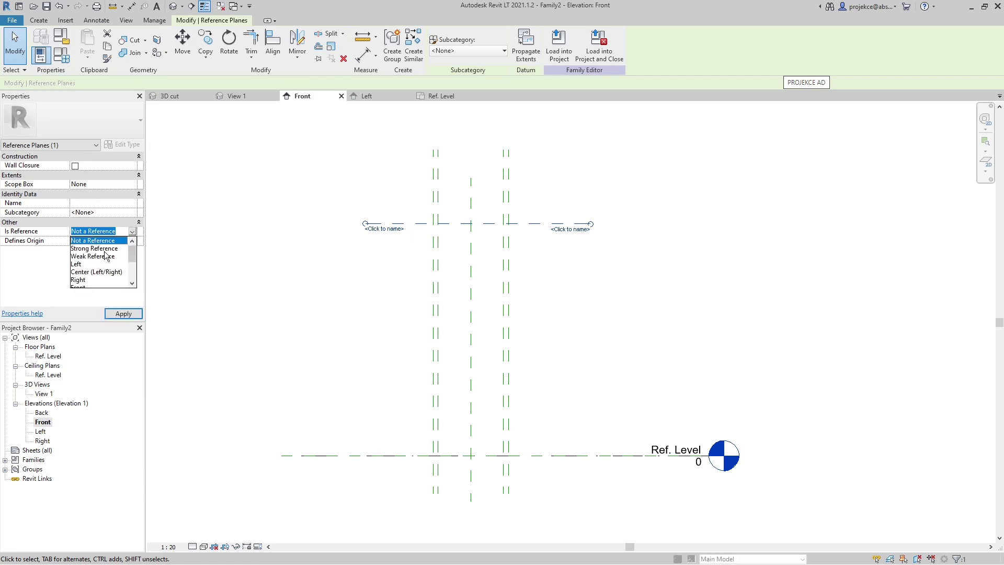
scroll(107, 253, "down", 2)
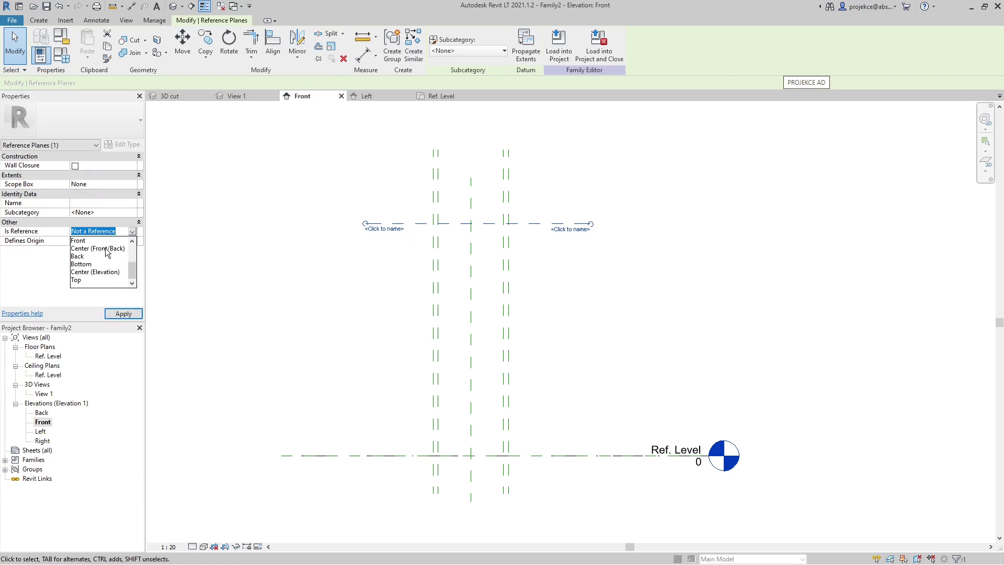
left_click(77, 280)
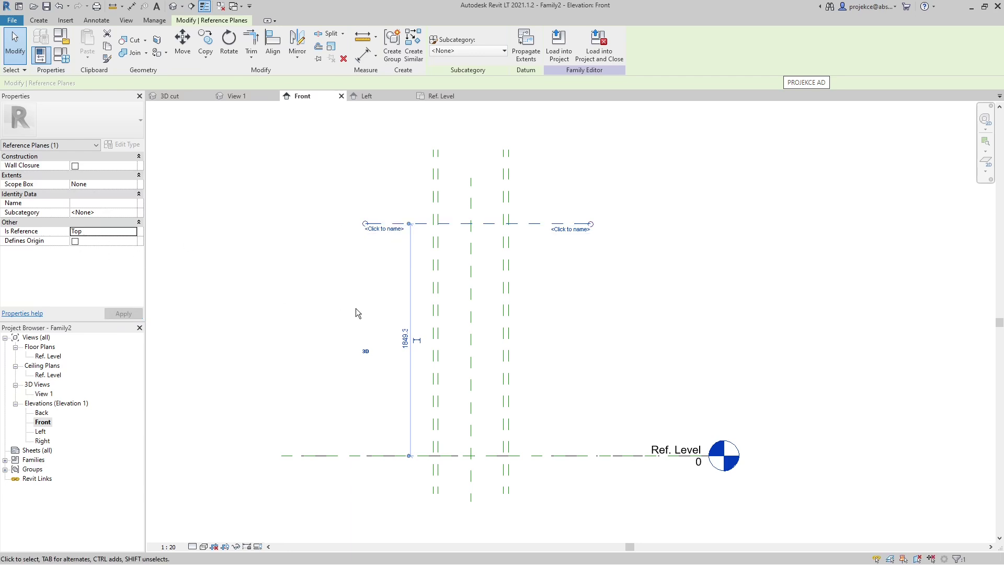
key("Escape")
Dimension 1849 from the Top plane to Ref. Level, then delete that dimension
key("d")
key("i")
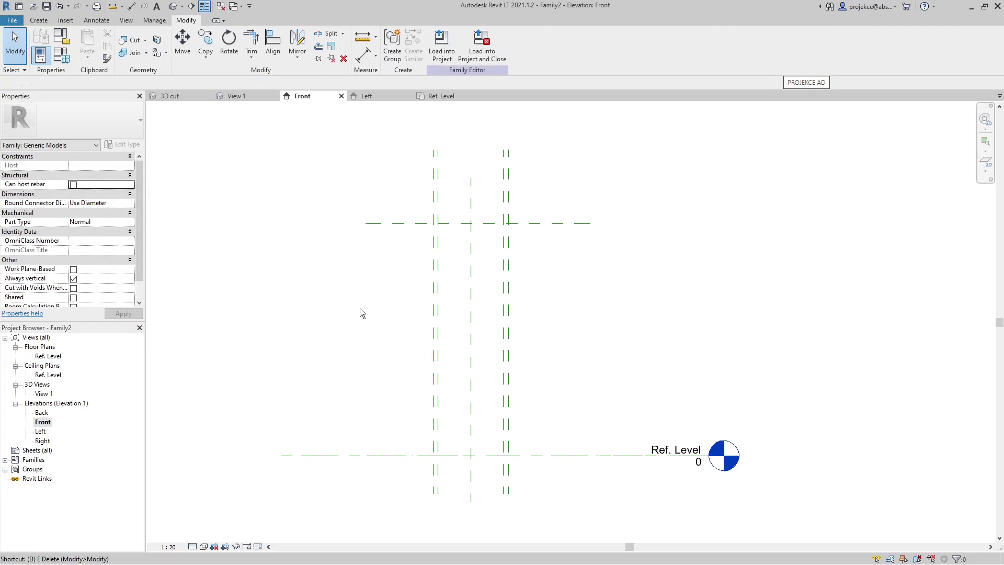
left_click(404, 225)
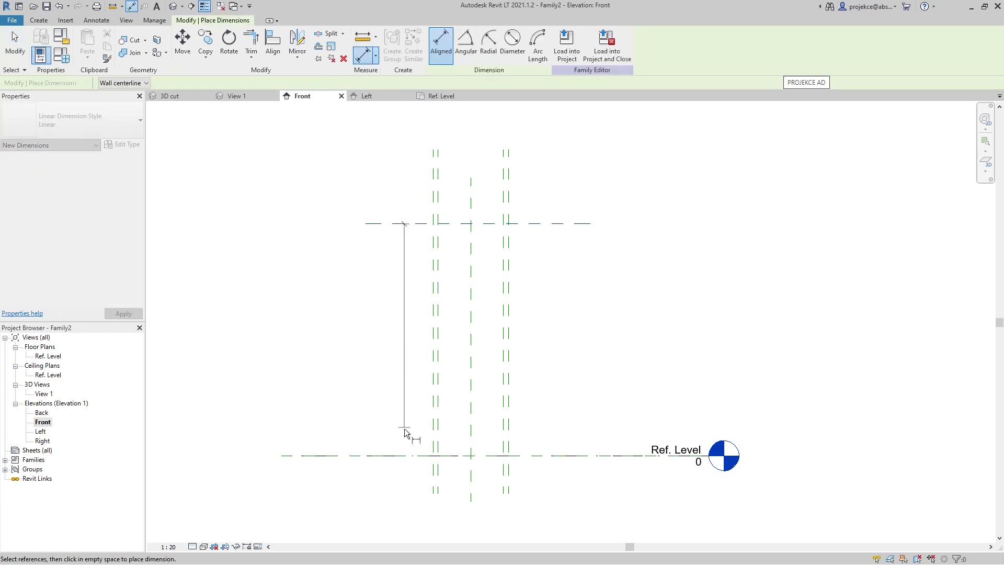
left_click(384, 456)
left_click(378, 410)
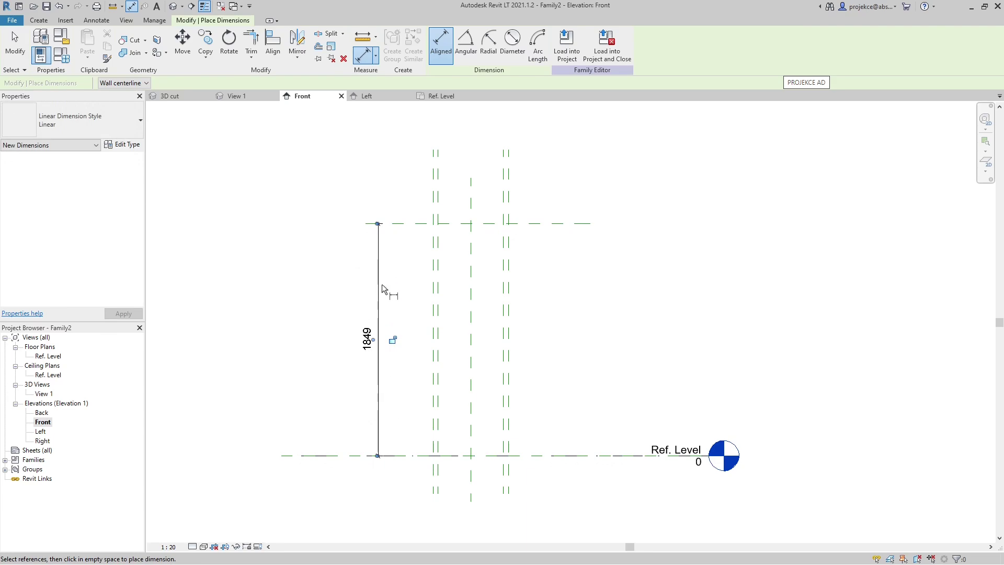
key("Escape")
key("Escape")
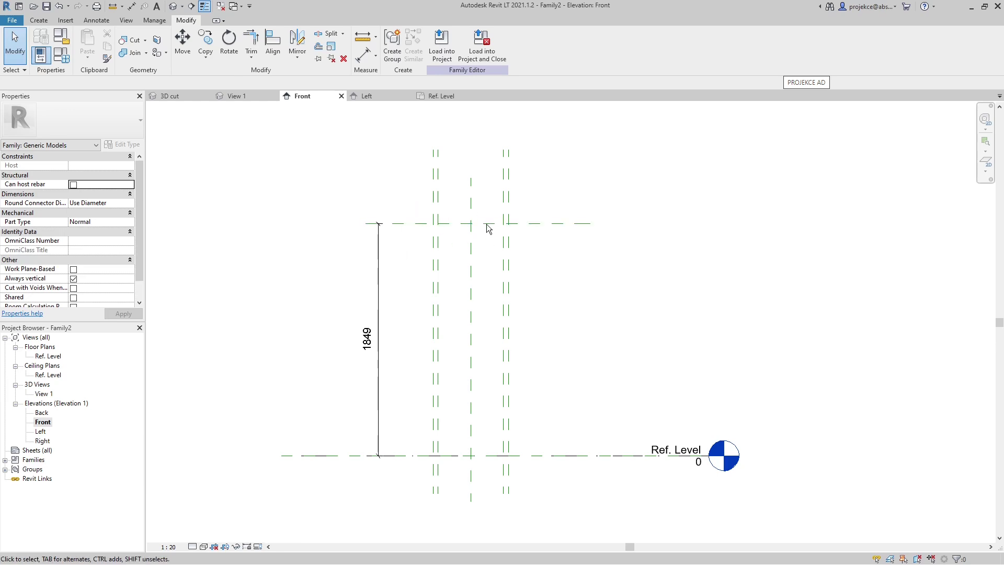
left_click(375, 317)
key("Delete")
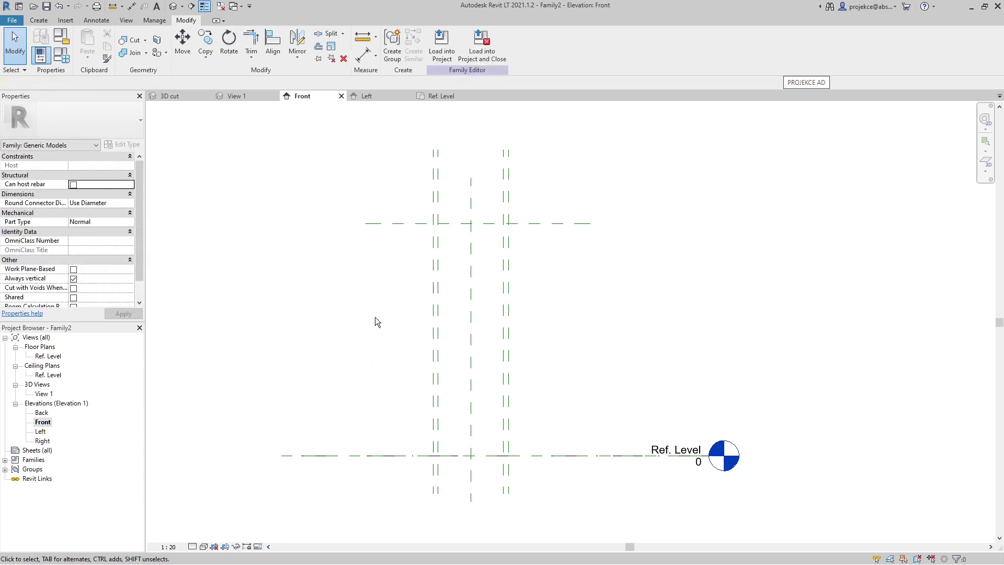
Redimension the 1849 height from the Top plane to the level's reference plane and select it
key("d")
key("i")
left_click(396, 224)
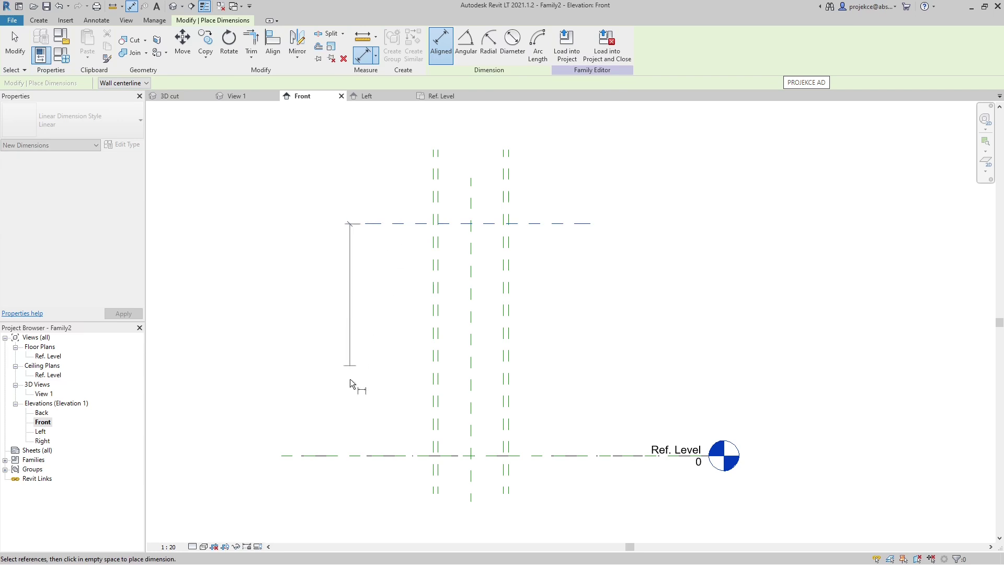
key("Tab")
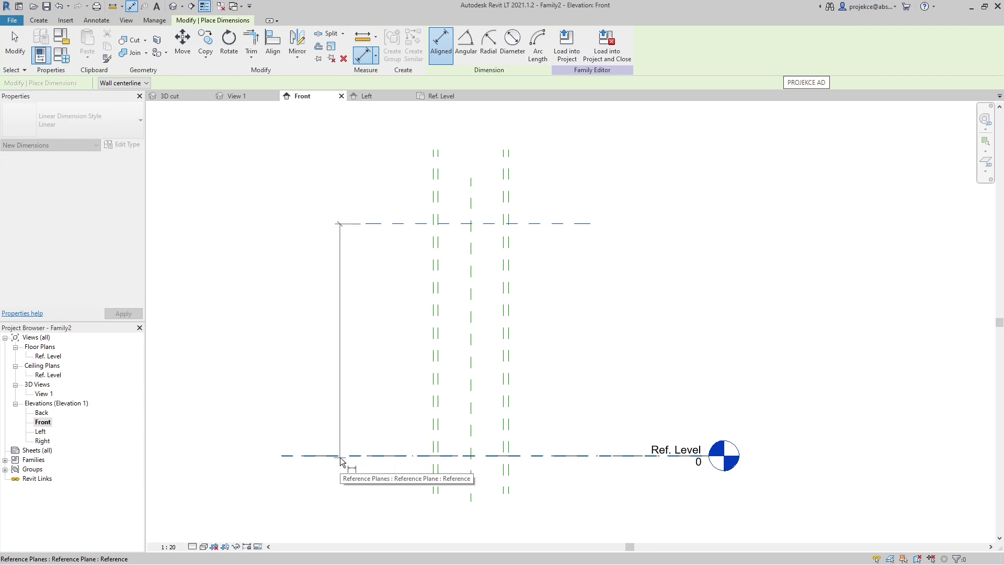
left_click(340, 457)
left_click(375, 383)
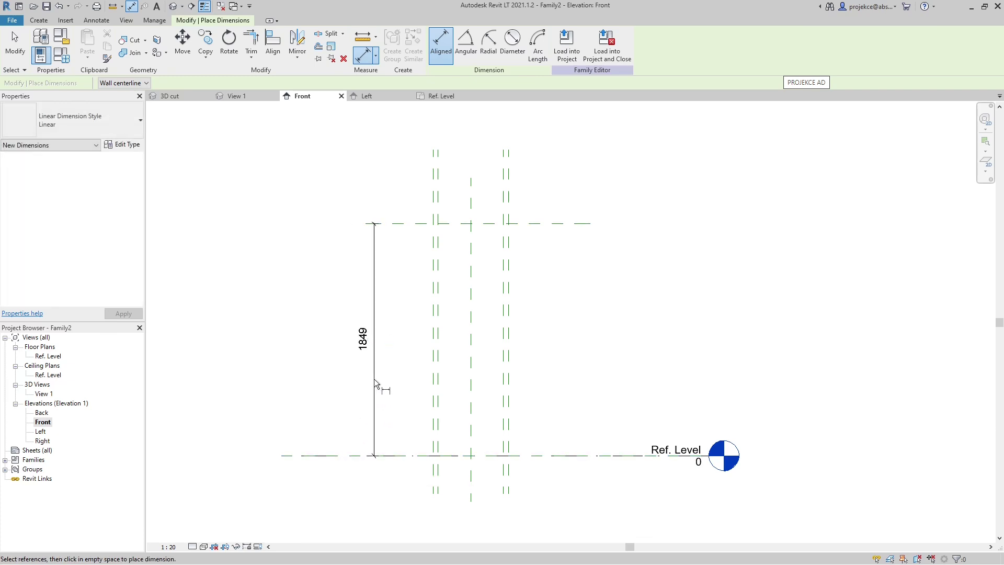
key("Escape")
key("Escape")
left_click(371, 341)
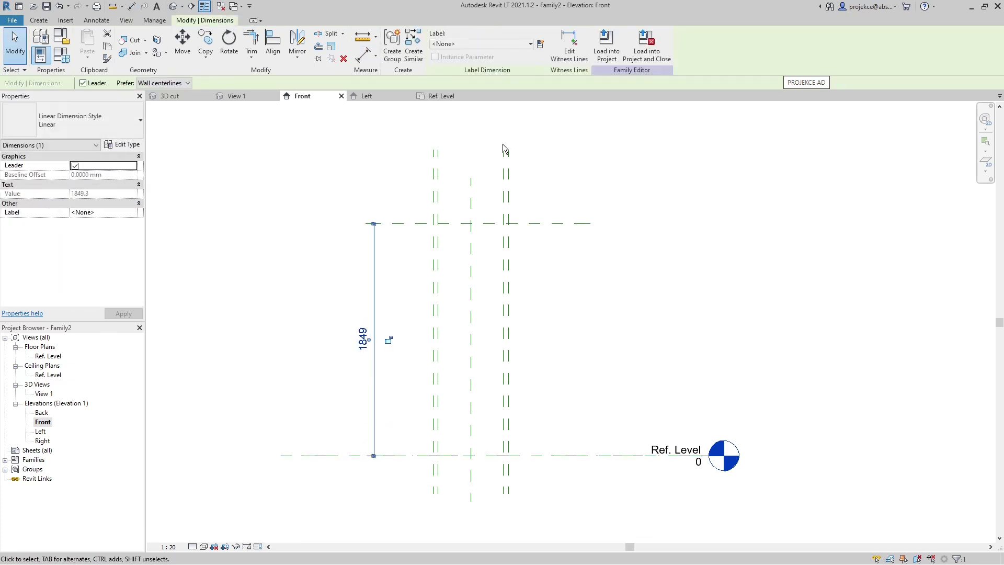
Label the height dimension with a new instance parameter 'ladder height'
left_click(540, 43)
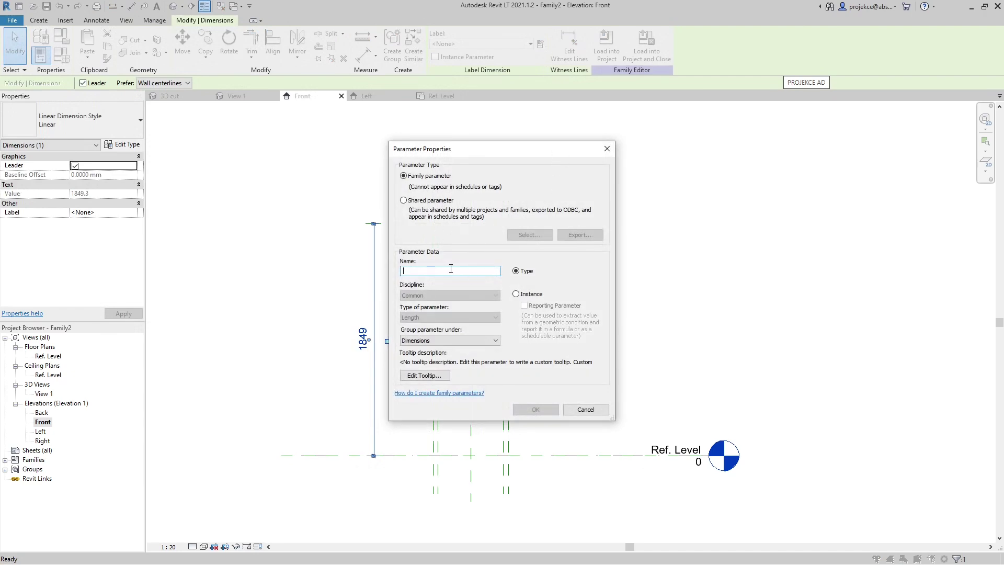
type("ladder height")
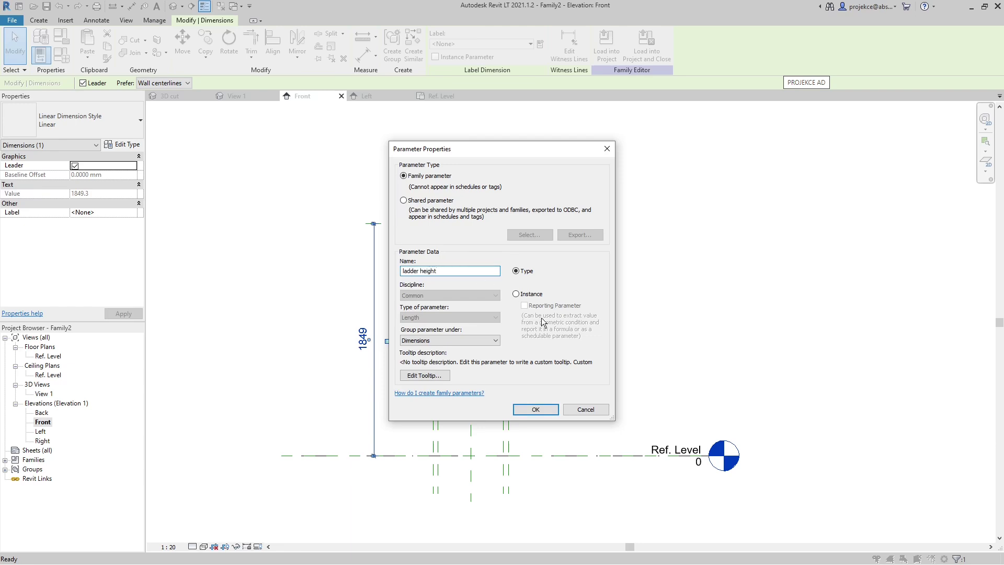
left_click(532, 295)
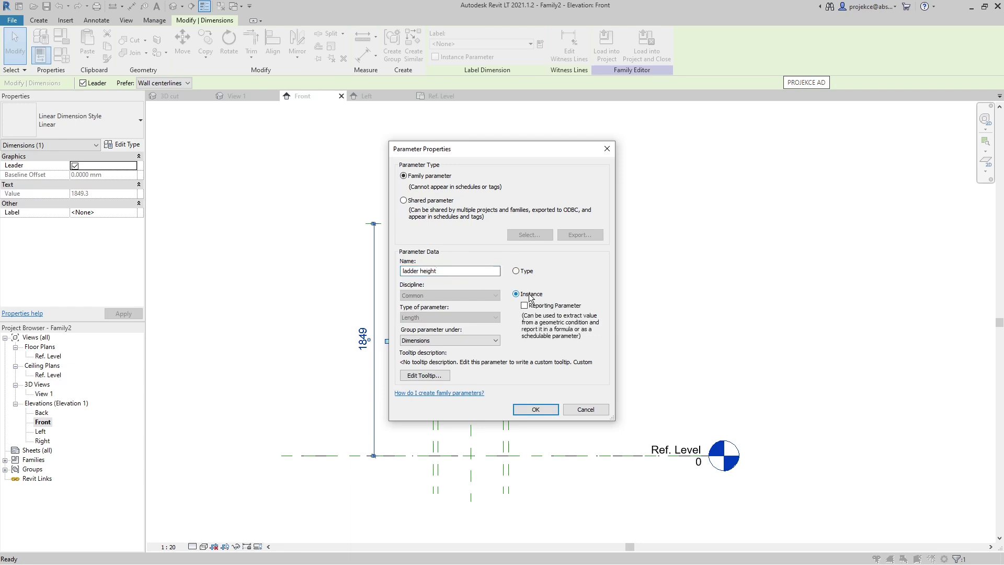
left_click(539, 409)
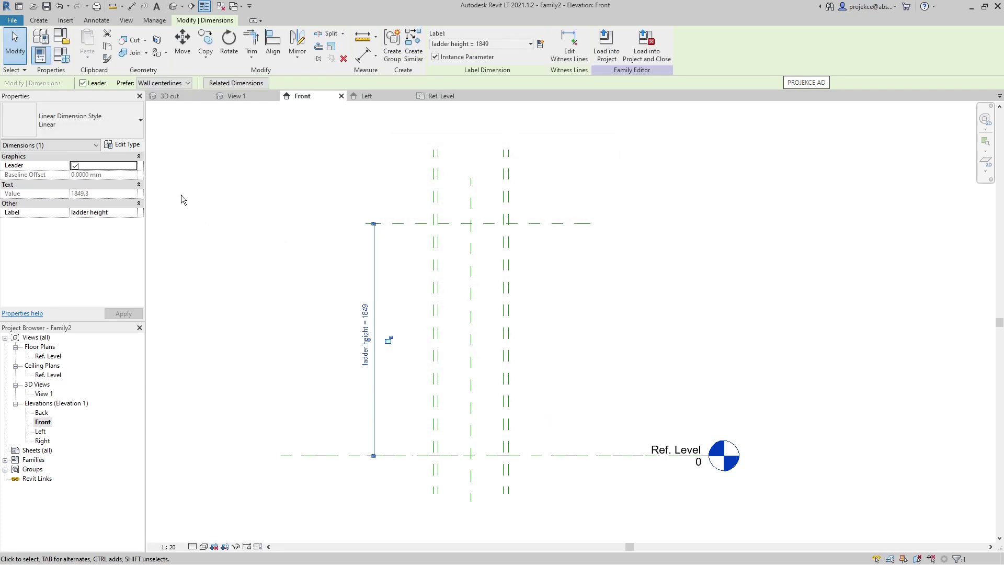
Set ladder height to 1700 in Family Types
left_click(61, 55)
left_click(202, 130)
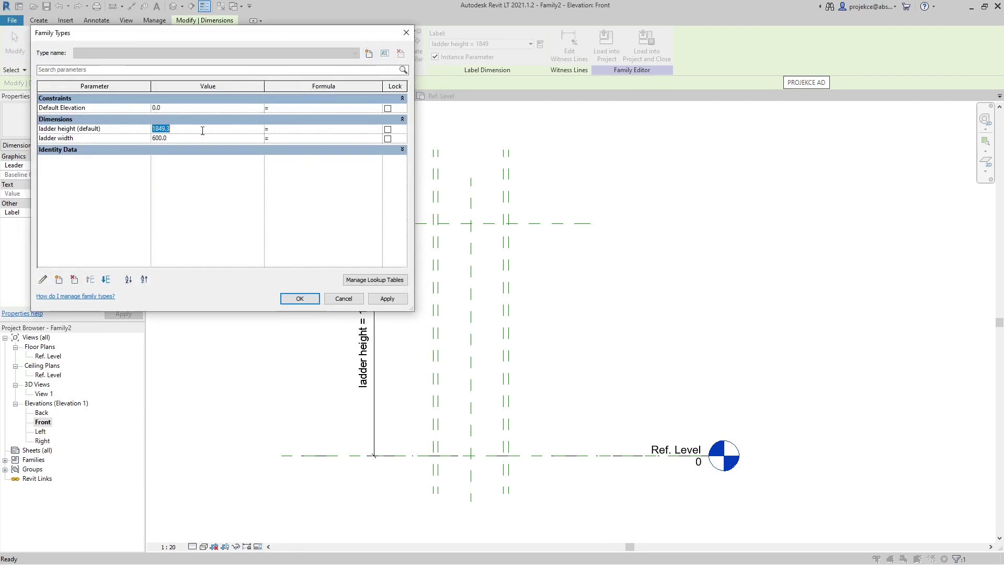
type("1700")
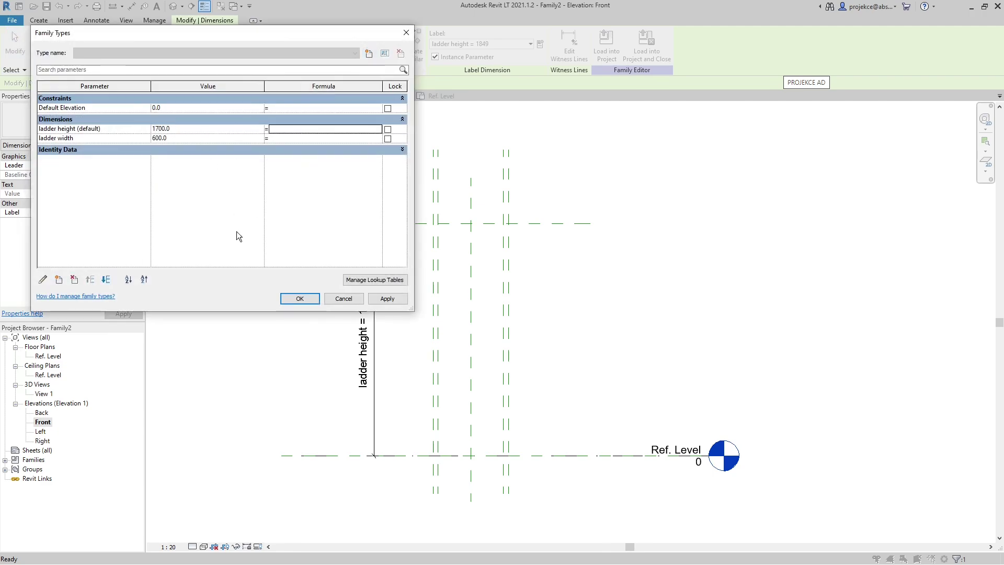
left_click(297, 298)
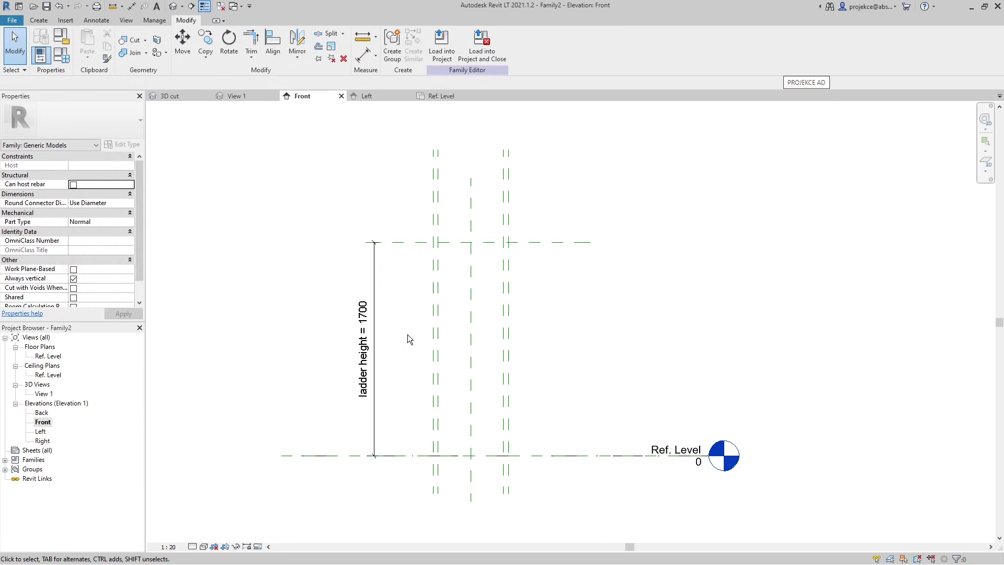
Extrude two 40-wide rail rectangles at the inner plane intersections in the Ref. Level plan
left_click(437, 99)
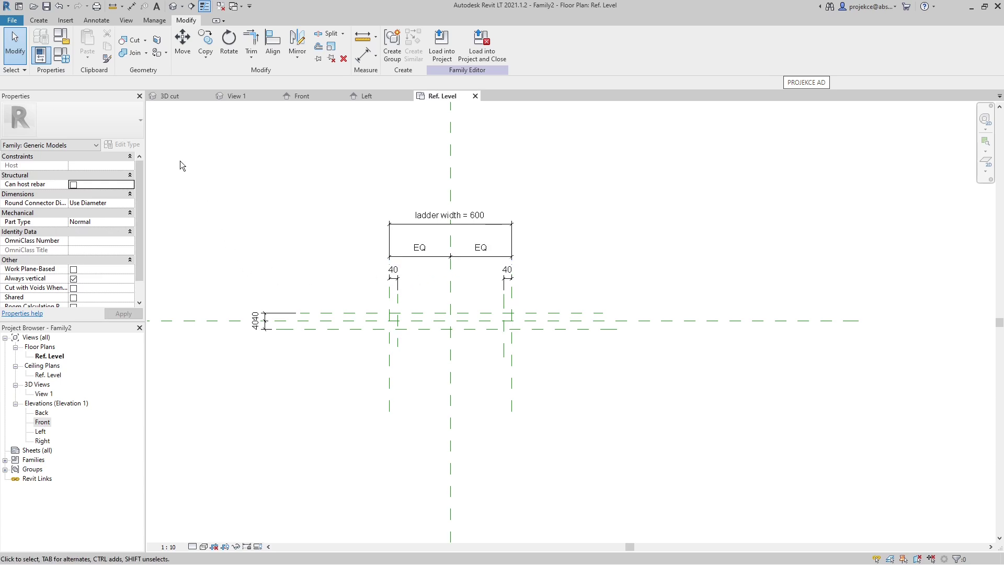
left_click(34, 20)
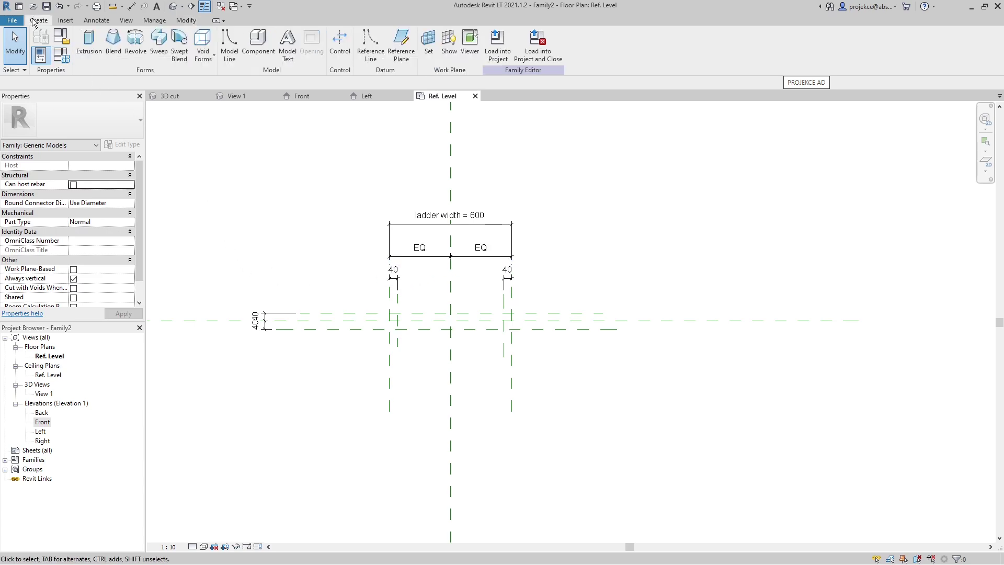
left_click(78, 50)
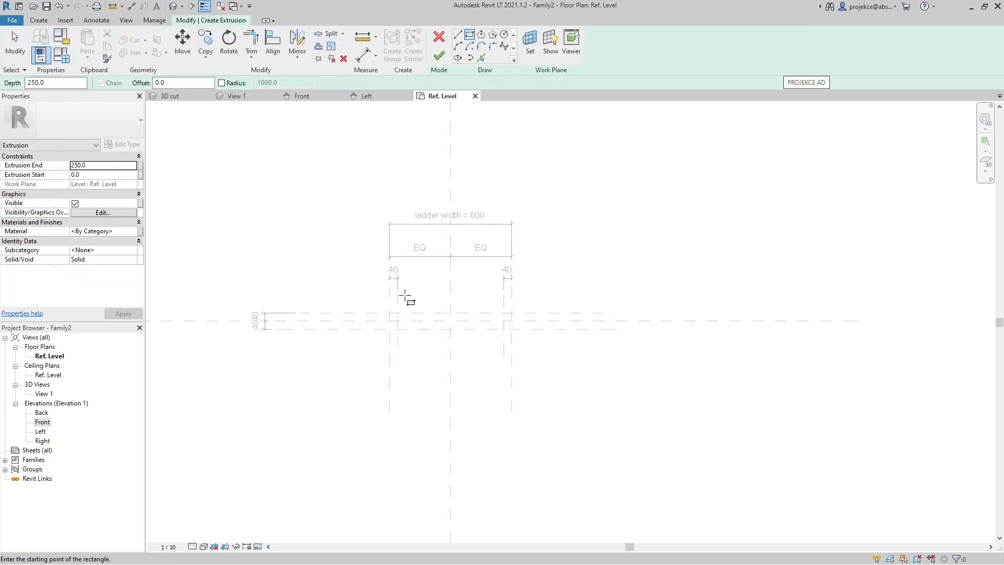
scroll(406, 297, "up", 3)
left_click(377, 328)
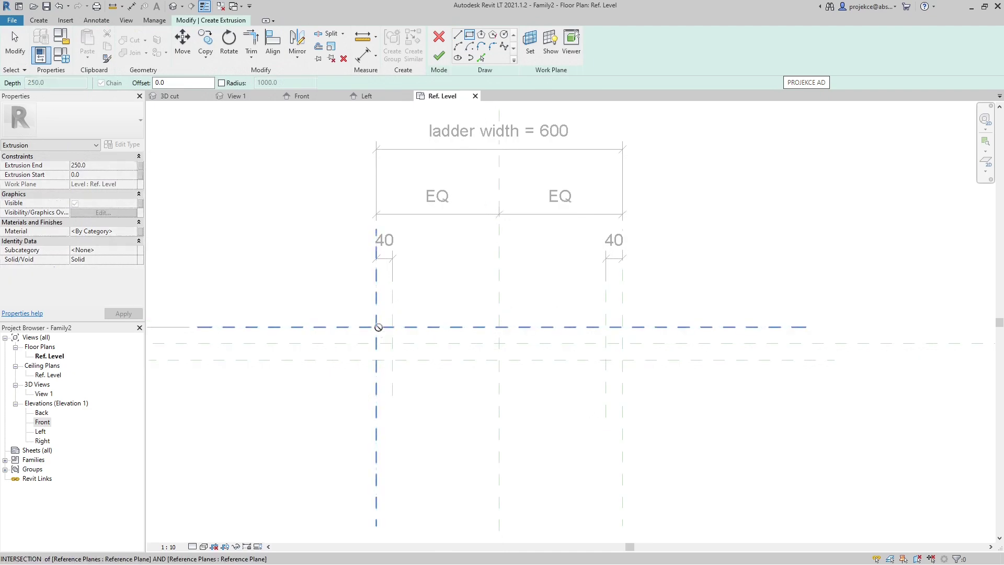
left_click(392, 360)
left_click(606, 327)
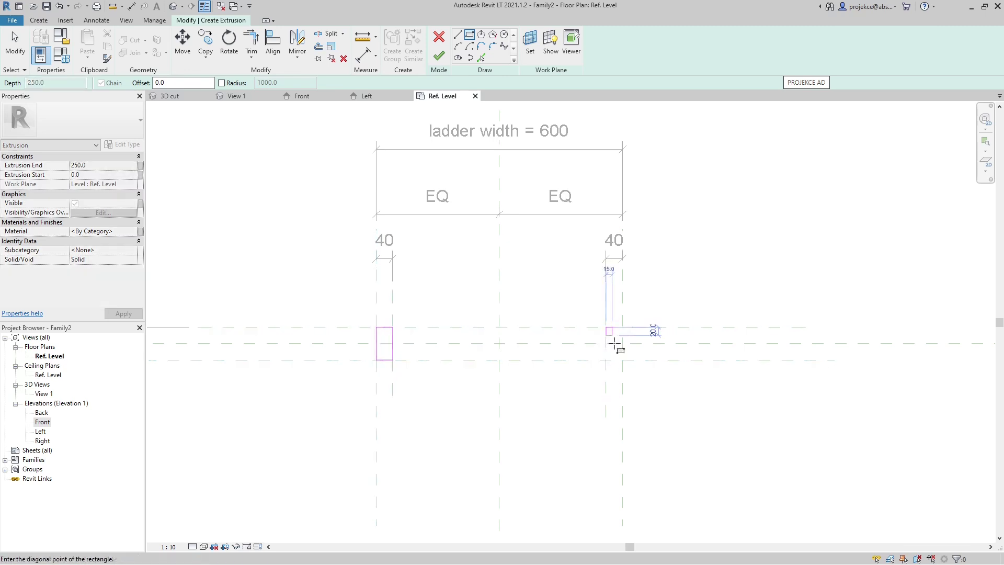
left_click(622, 360)
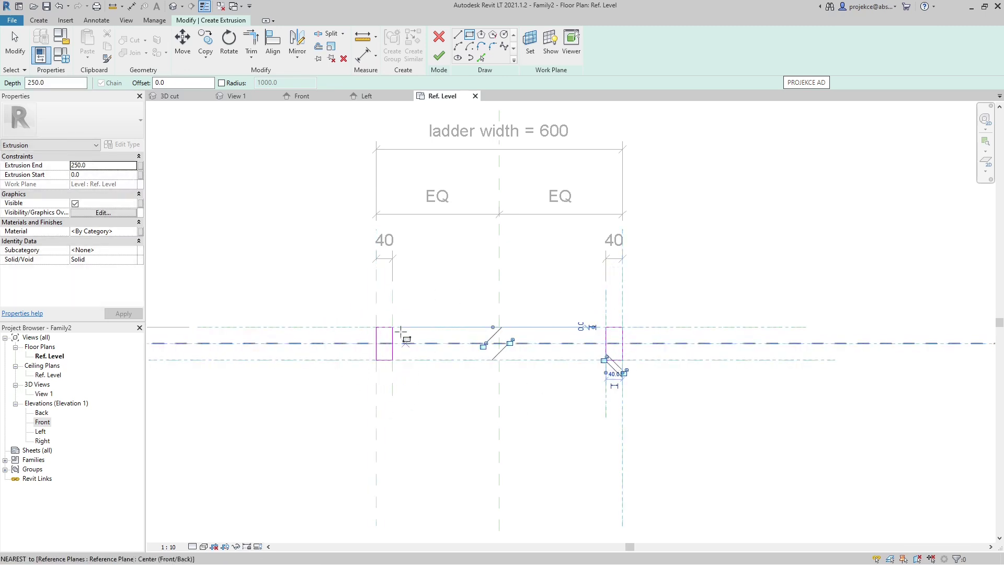
scroll(408, 332, "down", 3)
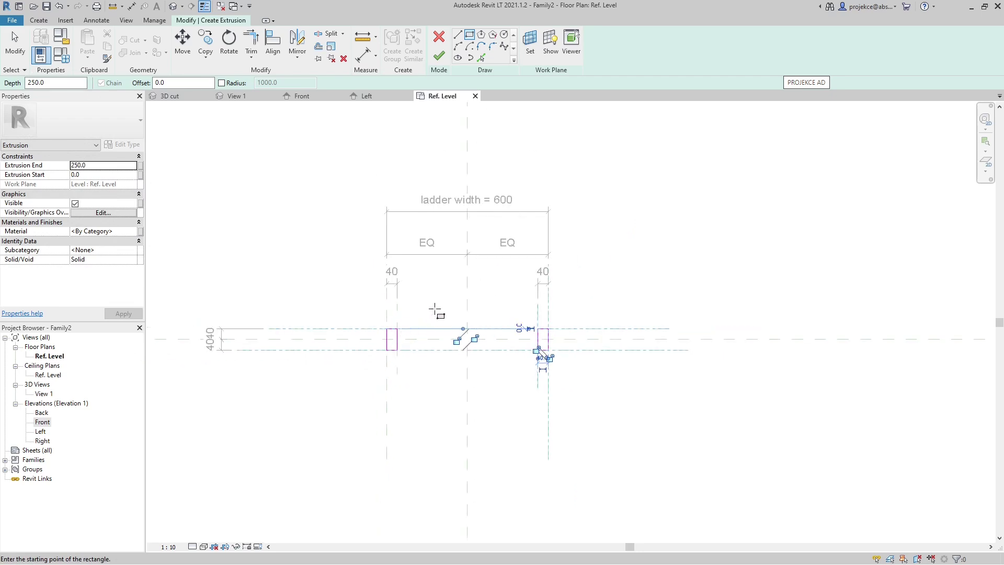
left_click(438, 55)
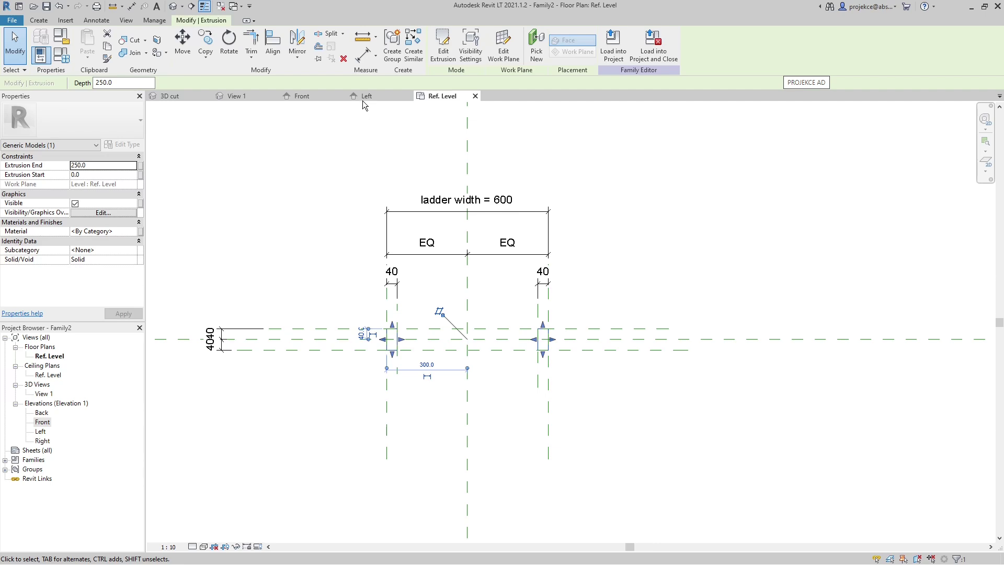
Lock the rail tops to the Top plane in Front elevation and flex ladder height to 1800
left_click(313, 95)
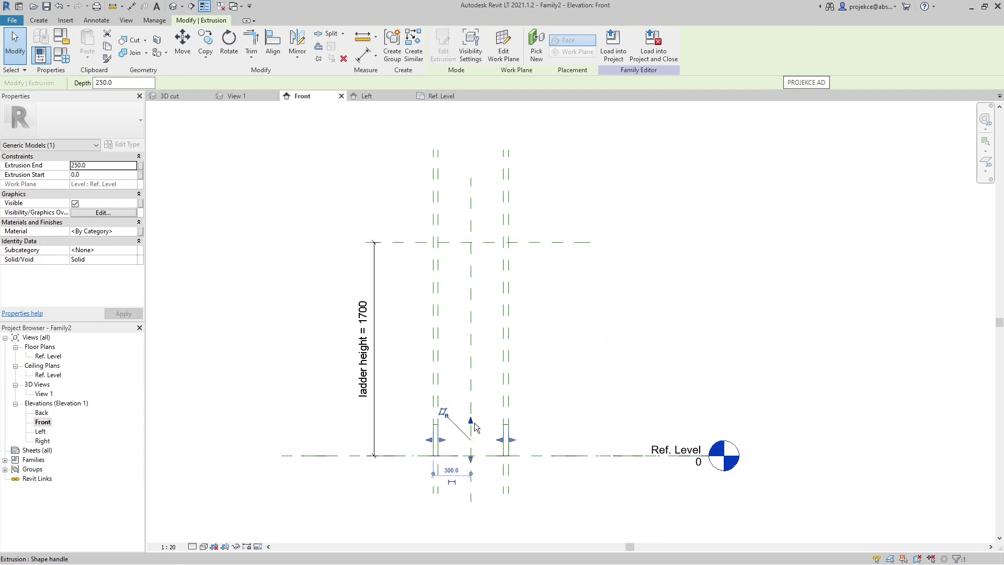
left_click_drag(475, 426, 461, 242)
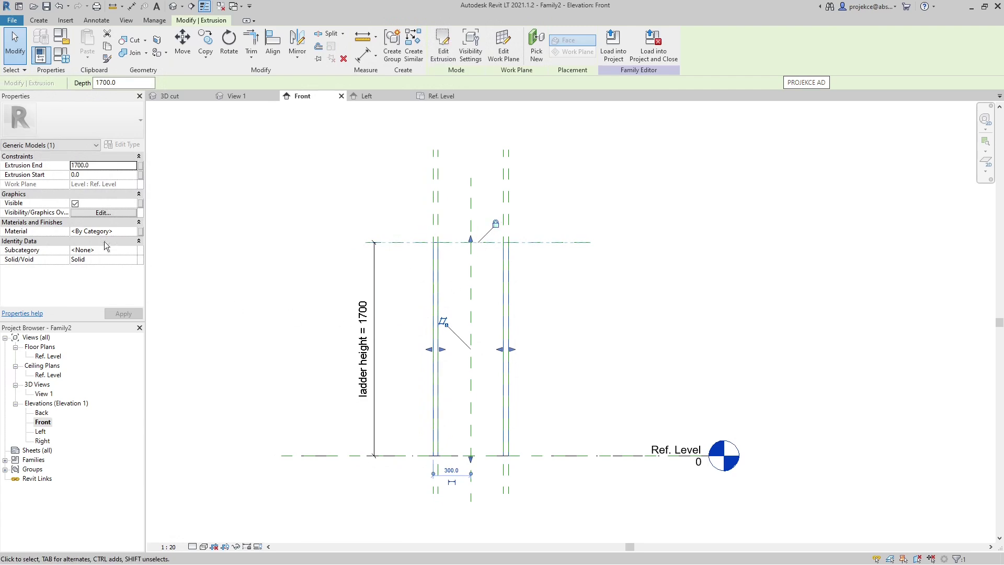
left_click(62, 53)
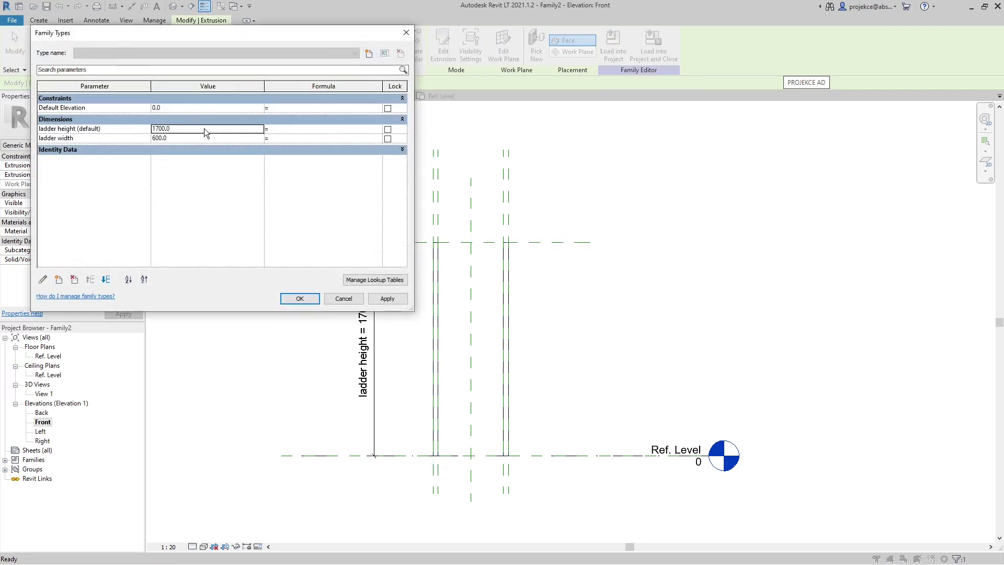
left_click(205, 129)
type("1800")
key("Tab")
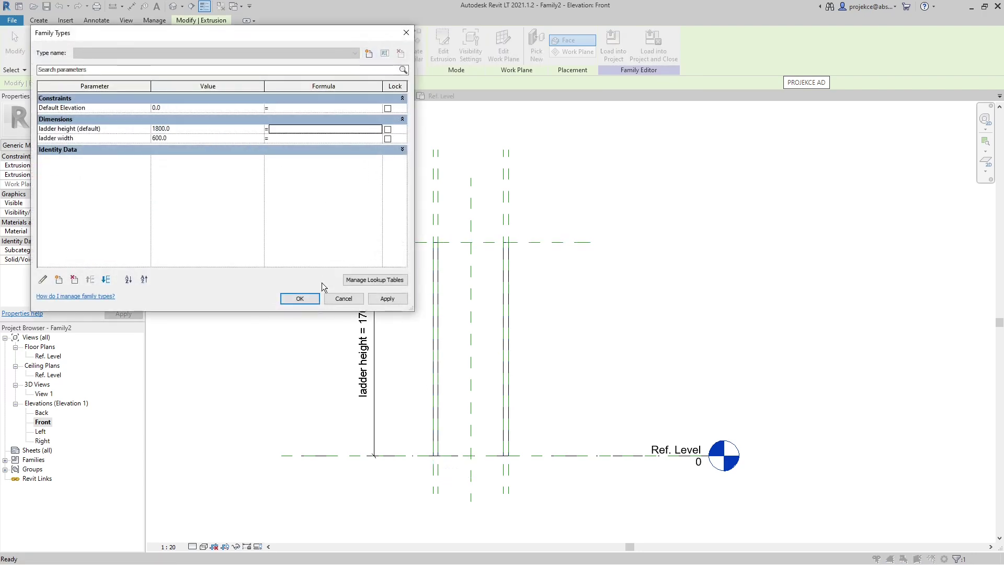
left_click(289, 301)
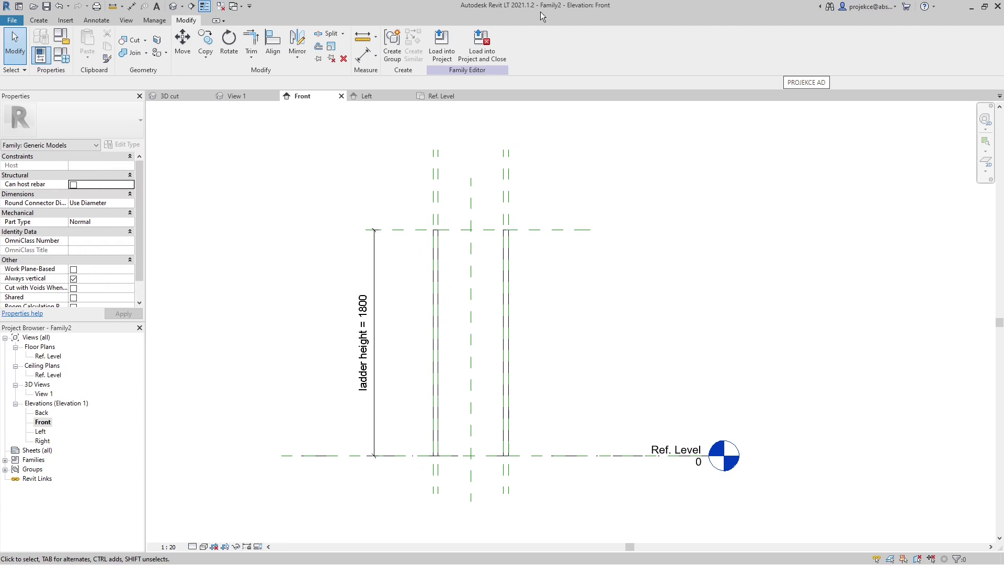
Save the current family to the Desktop under the name ladder (ladder.rfa)
key("ctrl+s")
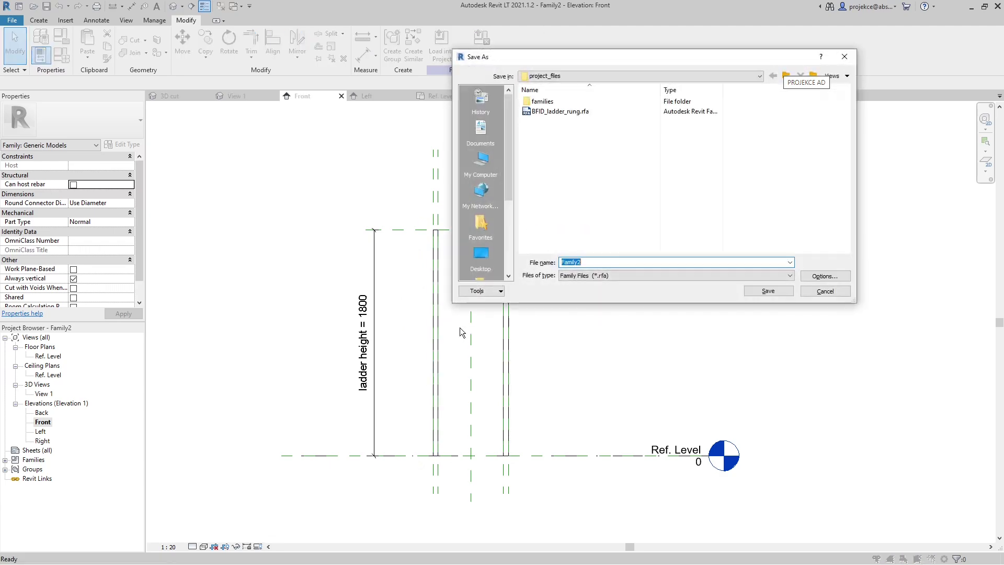
left_click(482, 255)
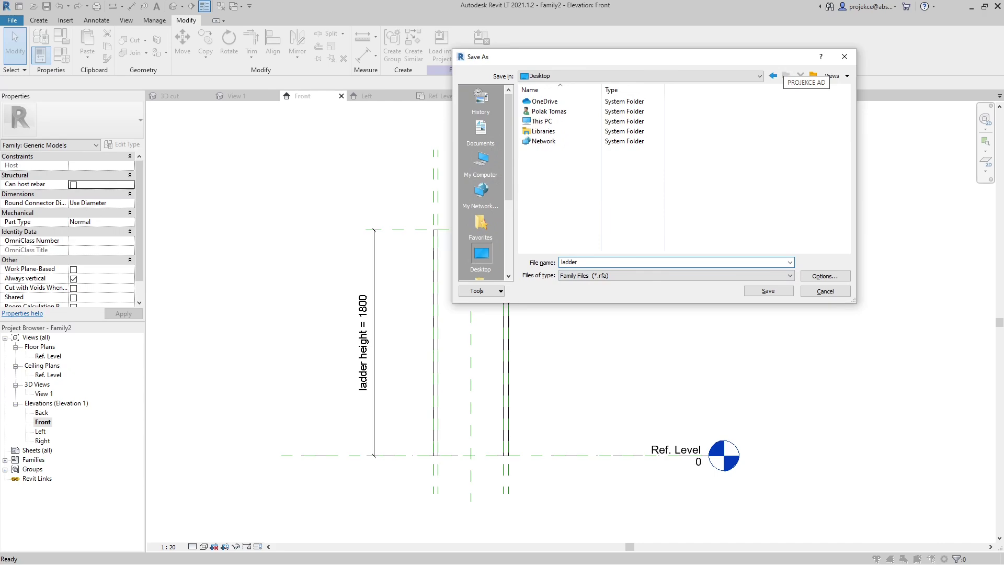
key("Return")
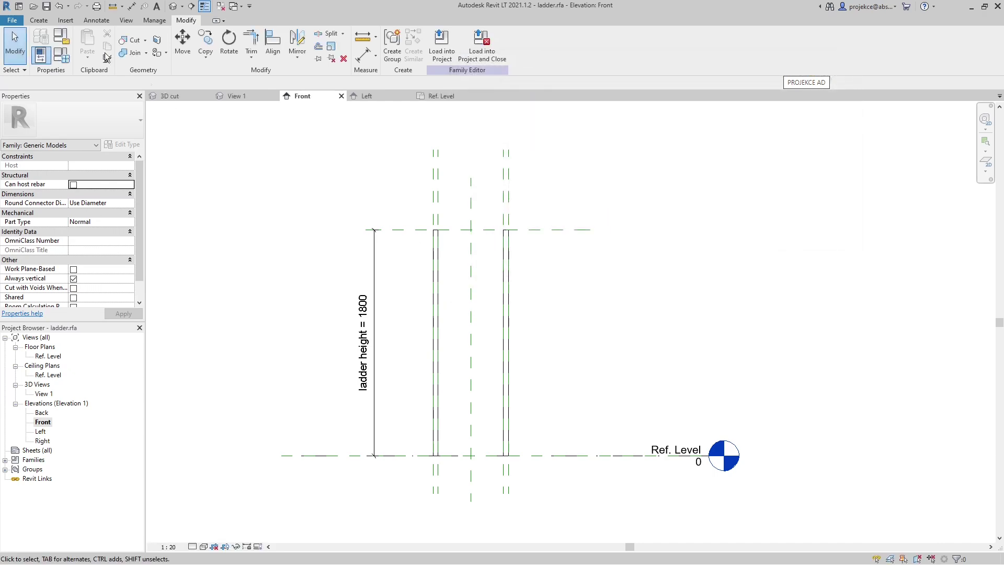
Create a new family from the English Metric Generic Model.rft template and open its Left elevation
left_click(12, 19)
mouse_move(33, 65)
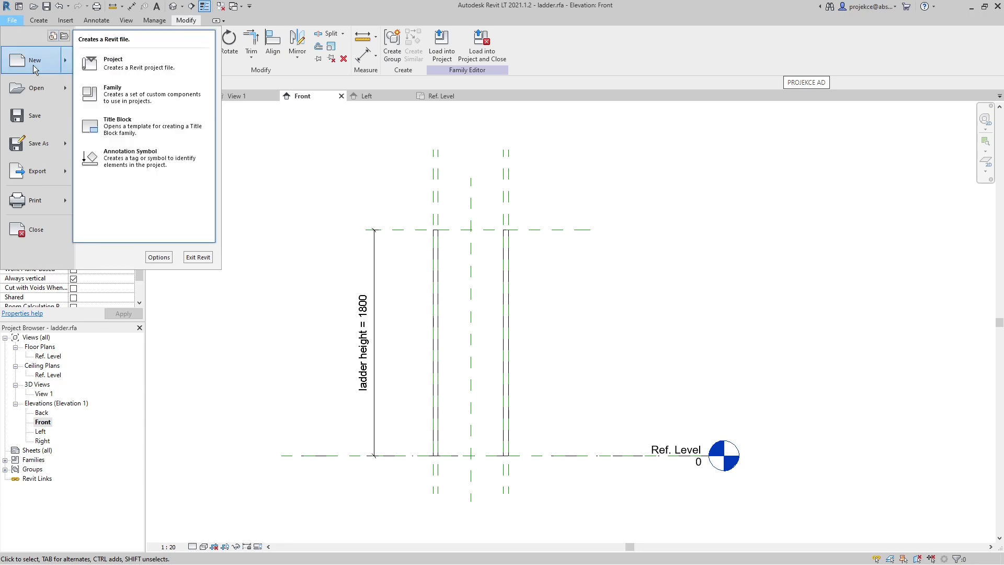
left_click(104, 96)
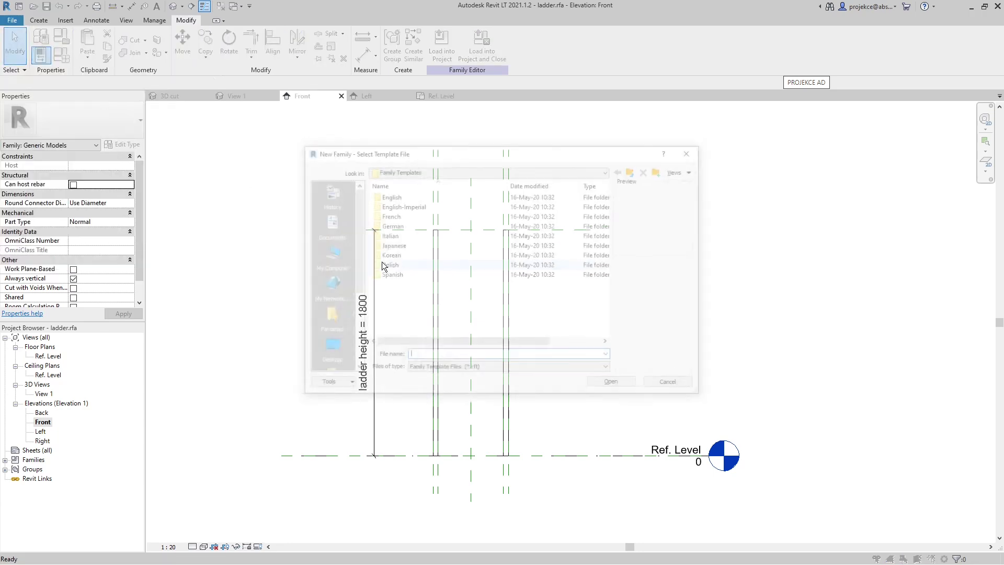
double_click(413, 205)
scroll(426, 277, "down", 3)
scroll(427, 277, "down", 2)
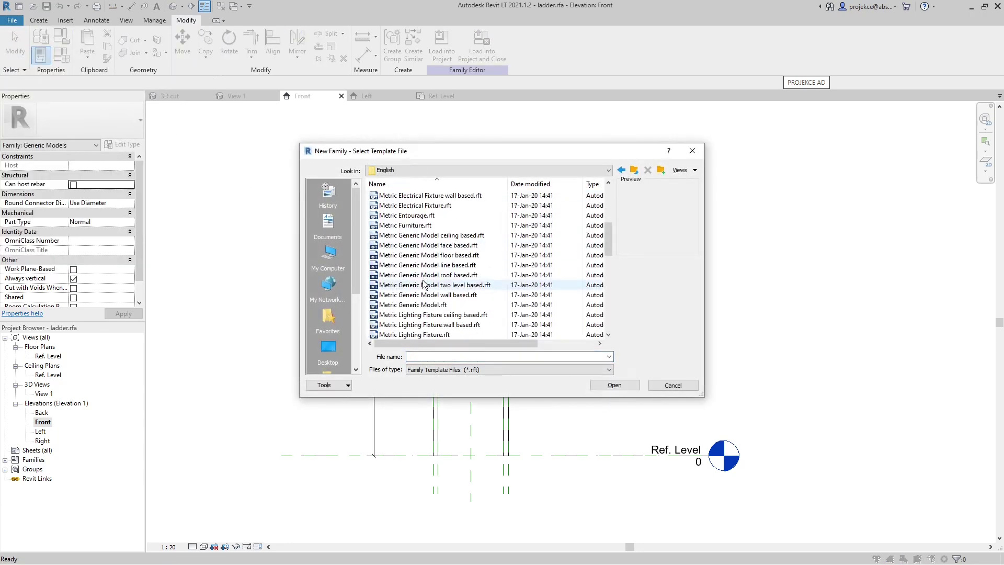
left_click(421, 305)
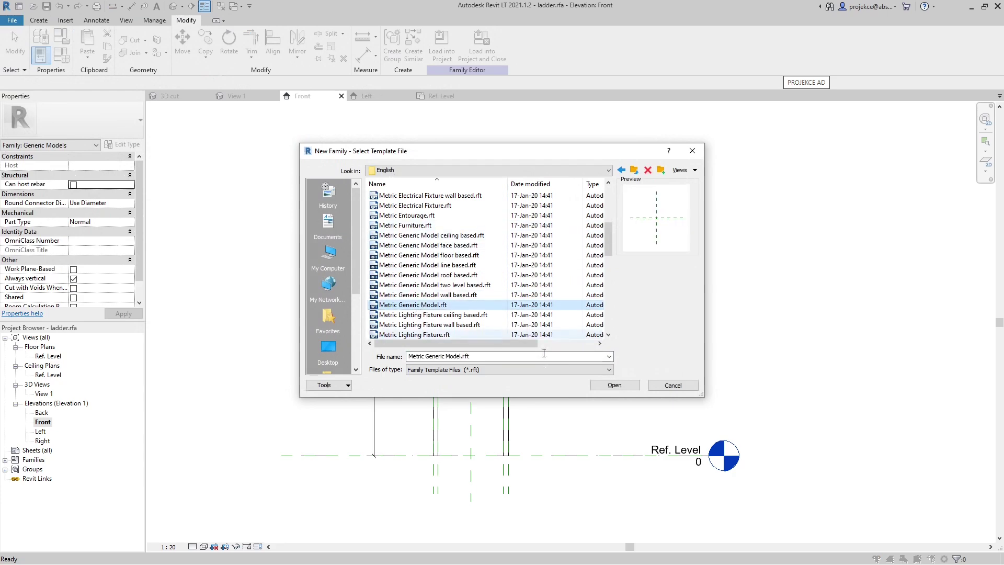
left_click(610, 387)
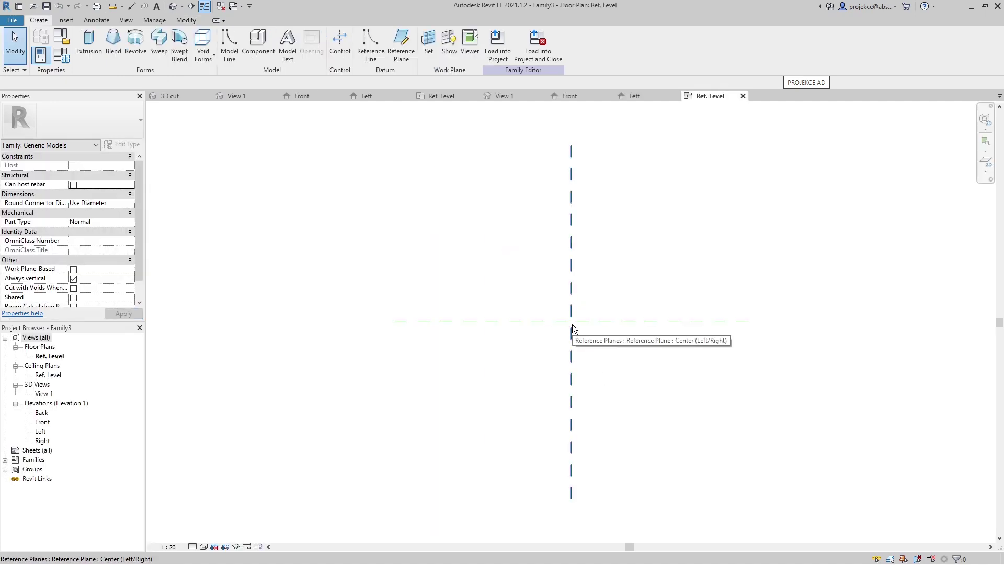
double_click(41, 432)
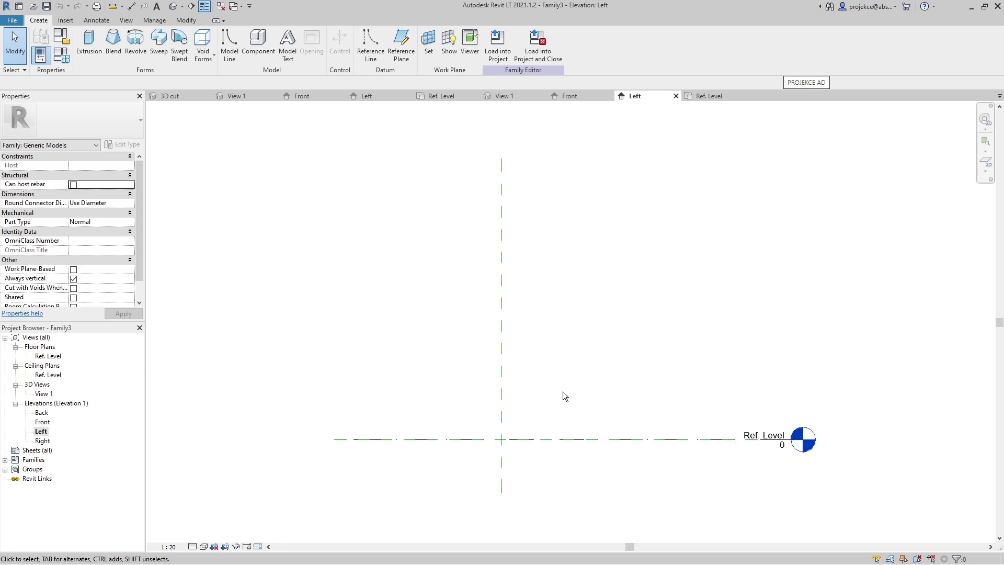
middle_click_drag(506, 434, 489, 391)
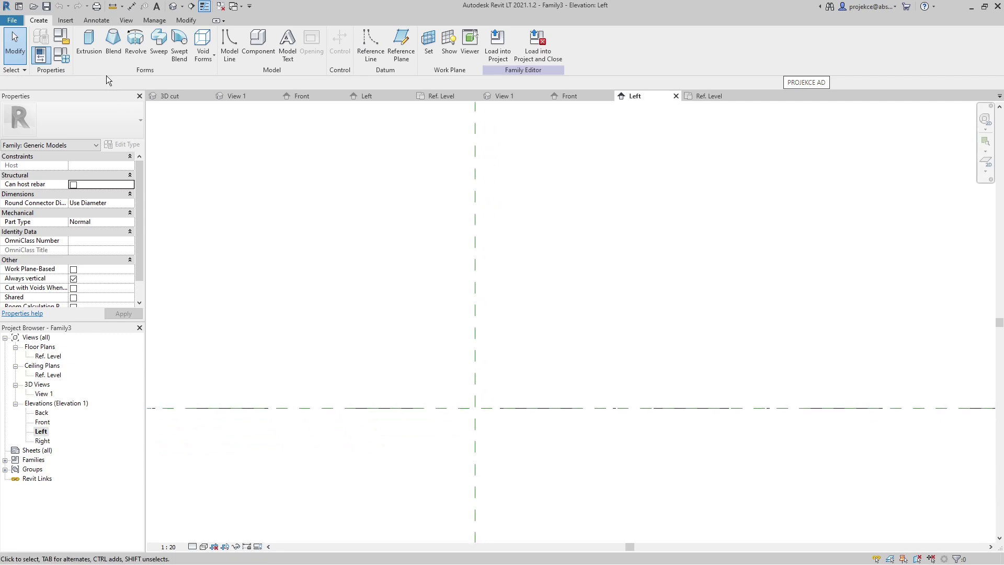
Extrude a radius 20 circle centred on the reference-plane intersection
left_click(91, 52)
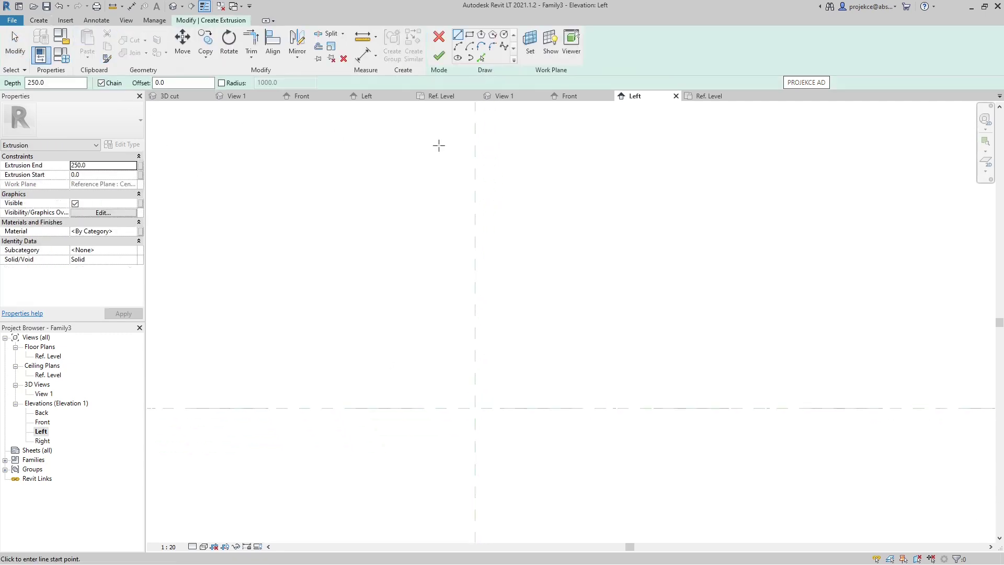
left_click(503, 35)
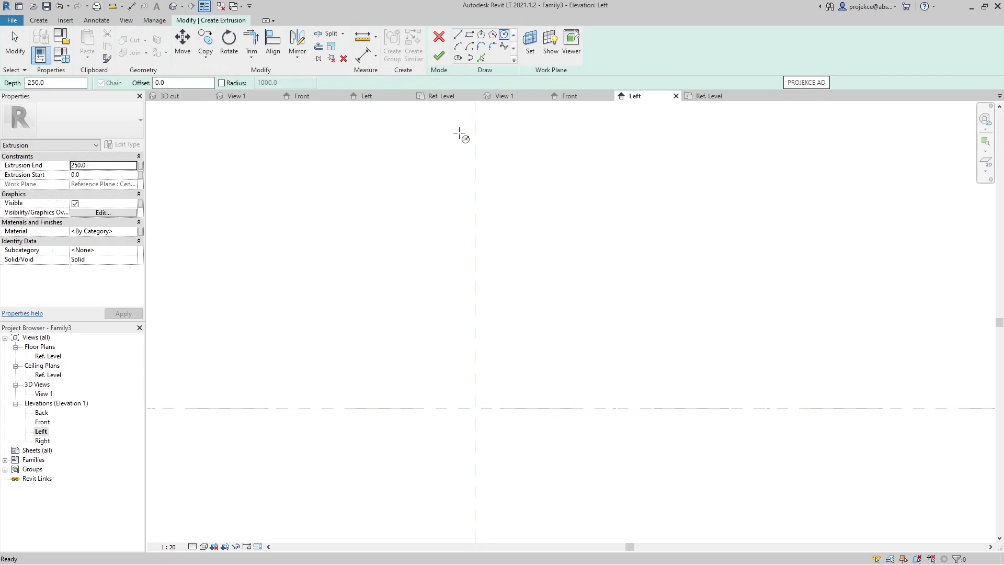
left_click(475, 408)
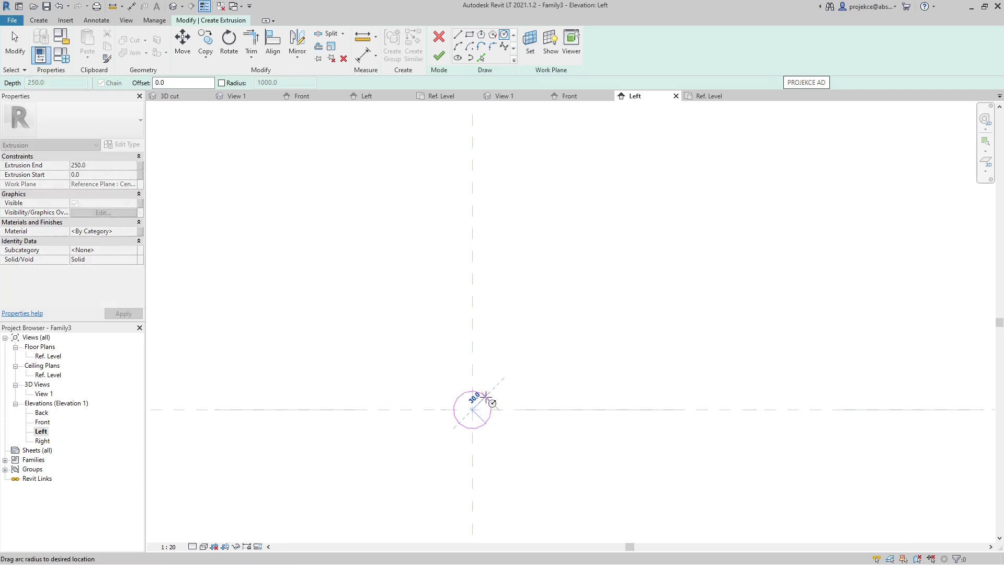
scroll(485, 399, "up", 1)
type("20")
key("Return")
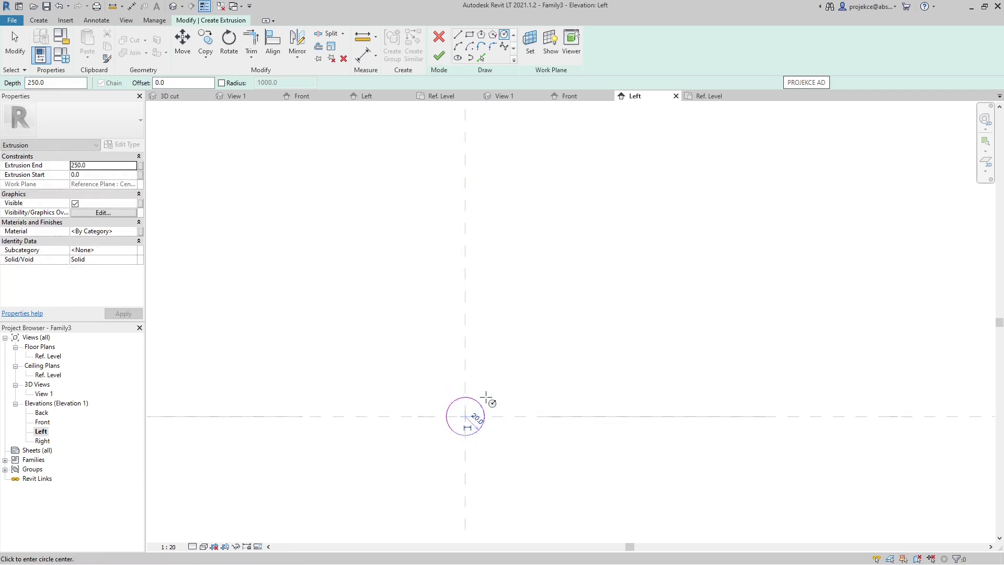
left_click(439, 55)
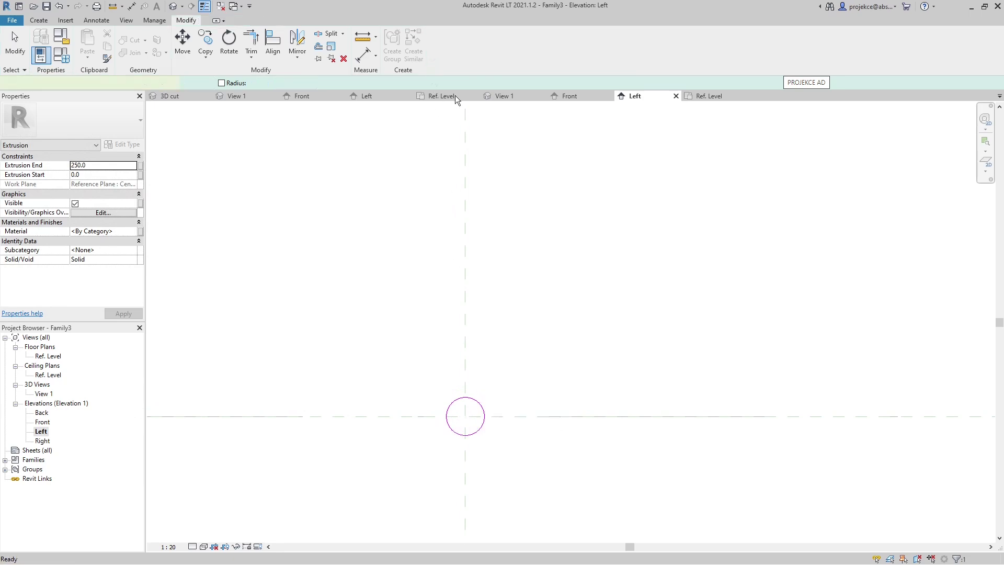
Switch to the Ref. Level floor plan view
left_click(710, 99)
scroll(519, 325, "up", 2)
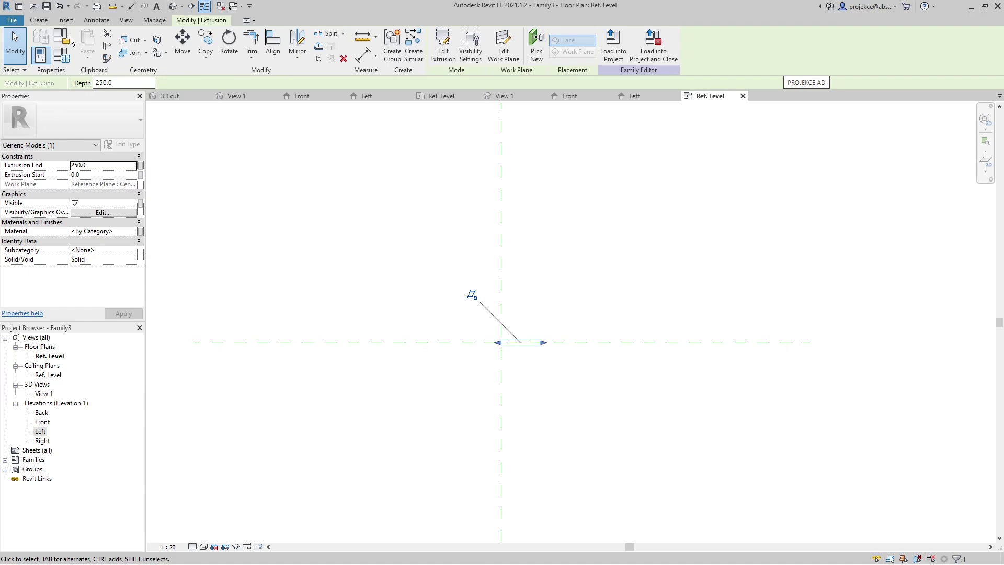
left_click(38, 20)
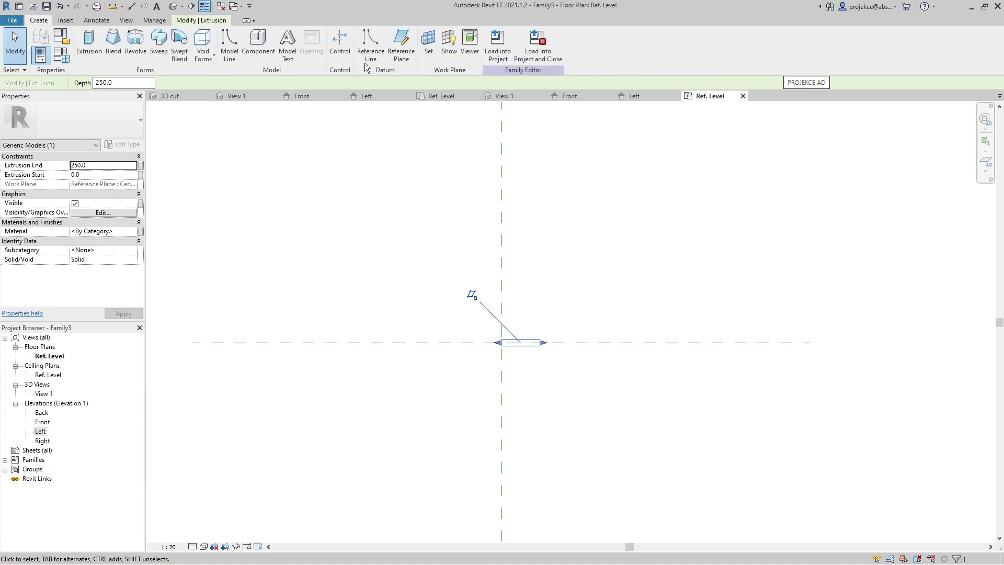
Draw two Not-a-Reference reference planes, one left and one right of centre
left_click(401, 43)
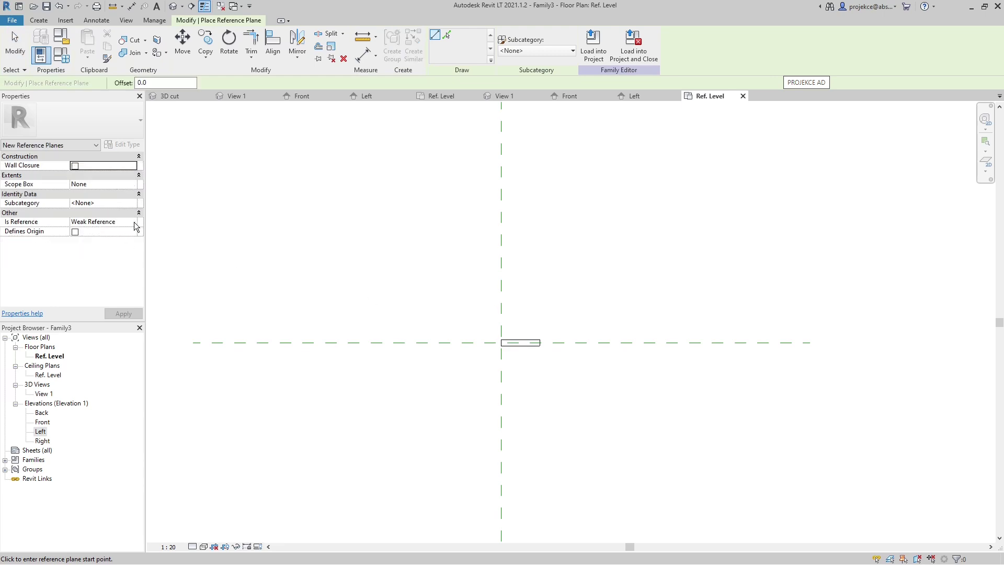
left_click(136, 225)
left_click(134, 224)
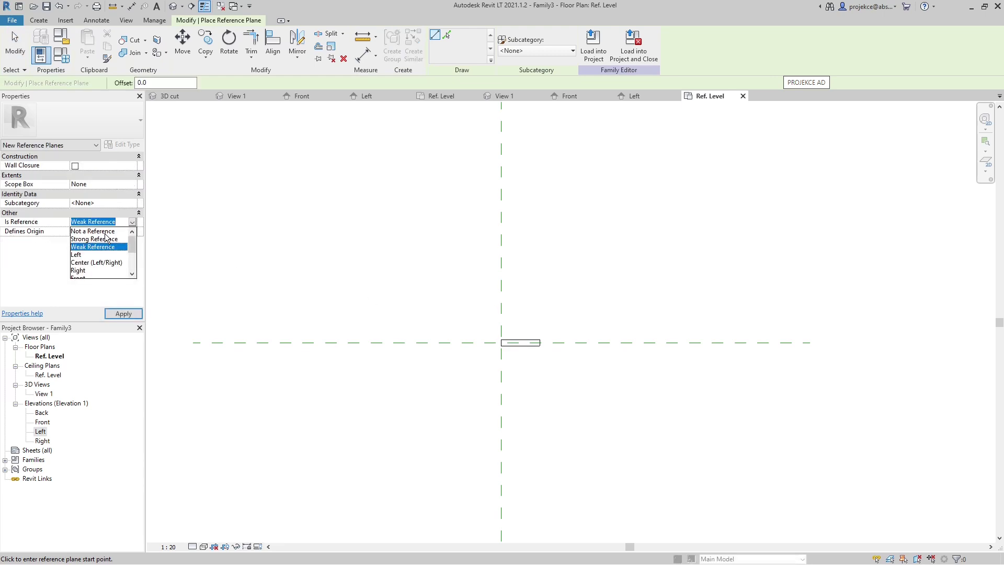
left_click(91, 231)
left_click(455, 317)
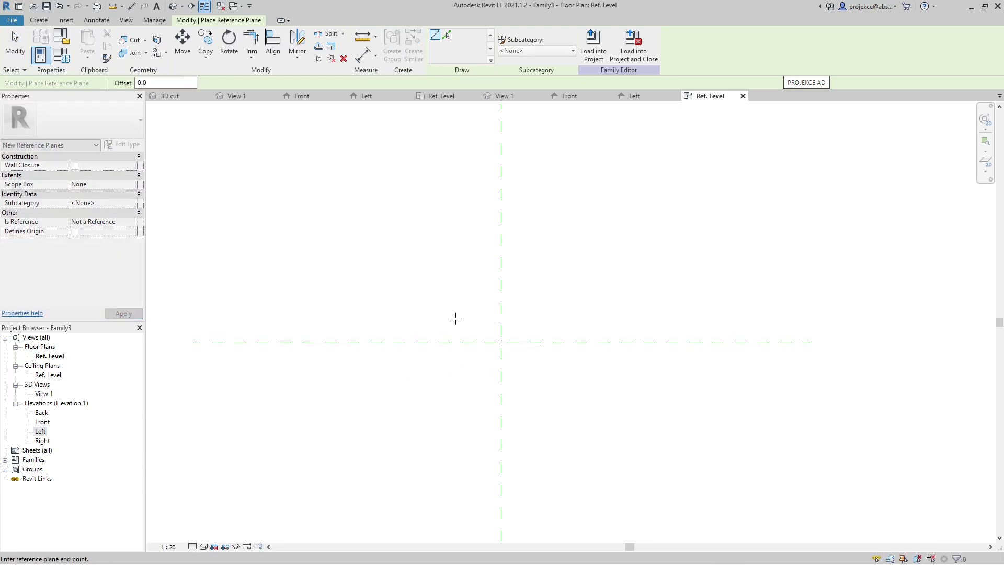
left_click(455, 382)
left_click(569, 318)
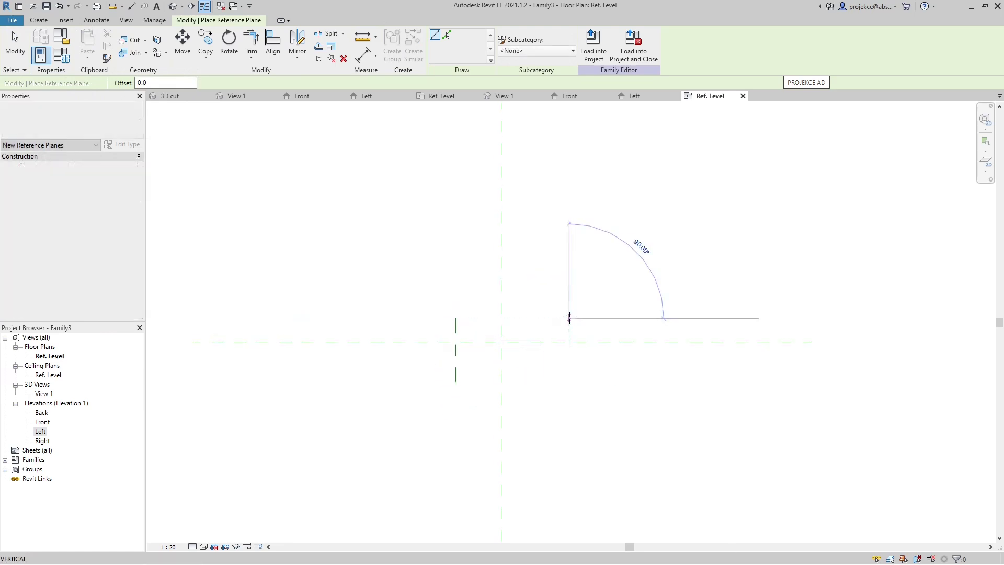
left_click(569, 376)
key("Escape")
key("Escape")
Dimension the planes with an EQ chain about the centre plus an overall 880 dimension
key("i")
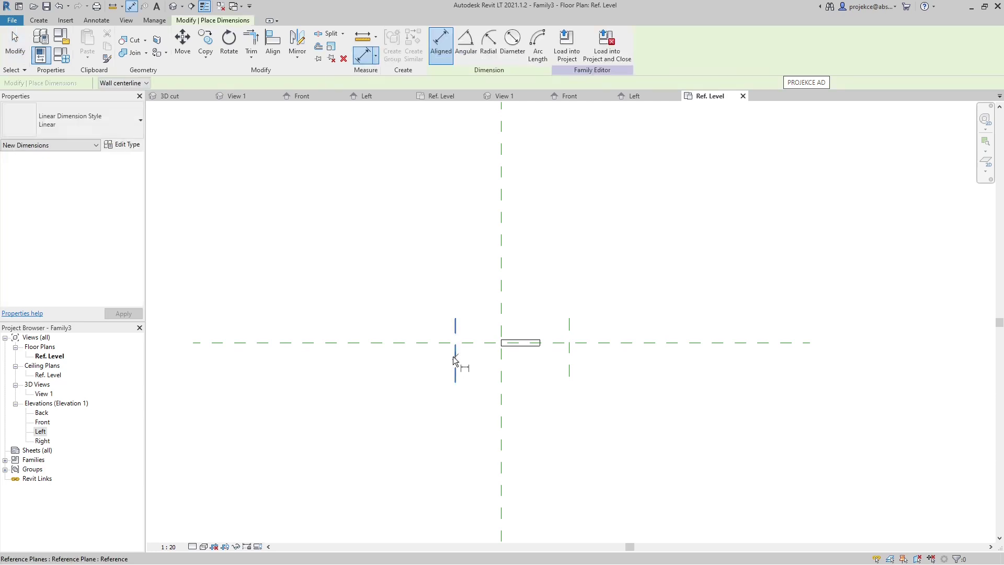
left_click(455, 356)
left_click(569, 360)
left_click(500, 315)
left_click(460, 288)
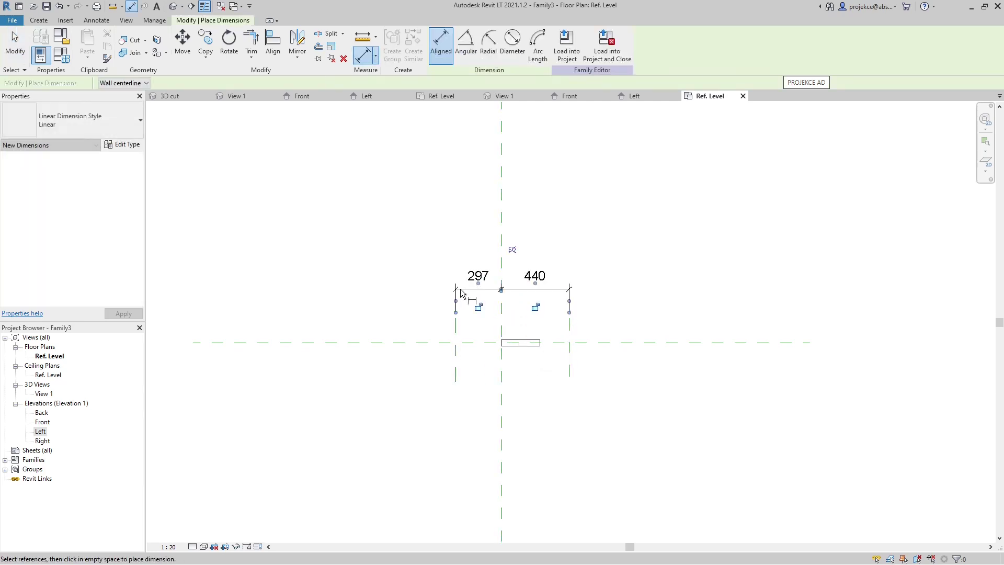
left_click(512, 253)
left_click(433, 334)
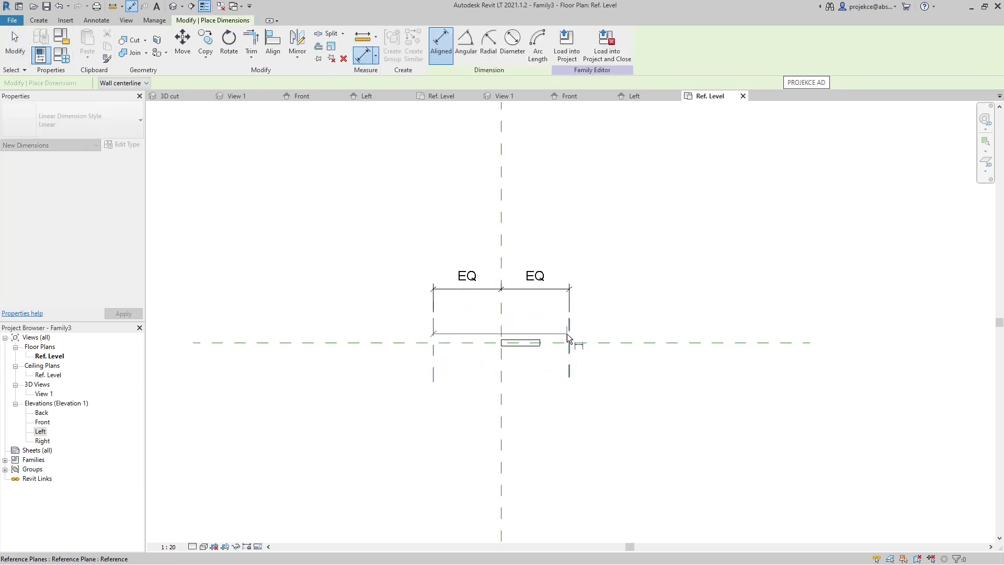
left_click(567, 334)
left_click(555, 262)
key("Escape")
key("Escape")
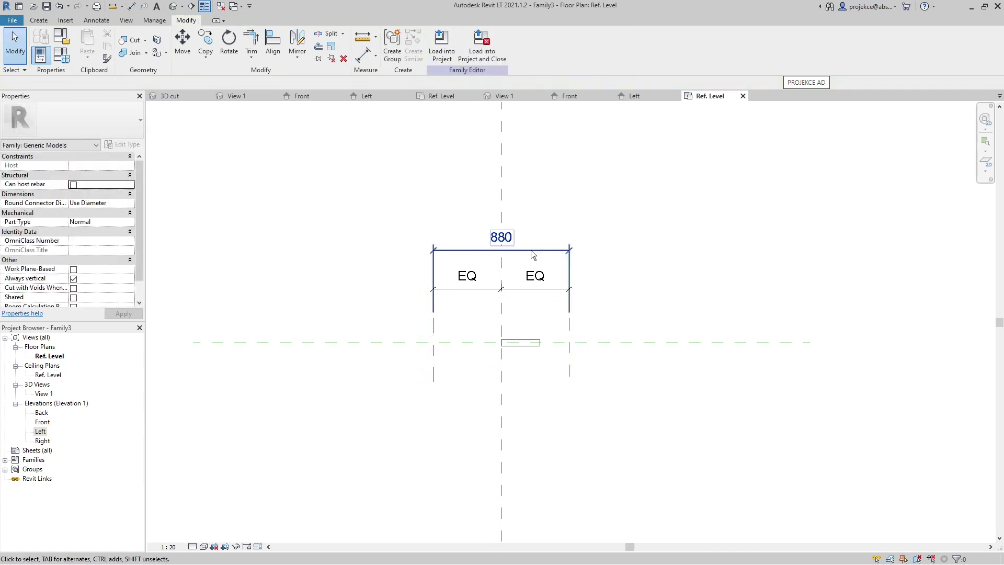
Label the 880 overall dimension with a new parameter named rung width
left_click(533, 254)
left_click(541, 45)
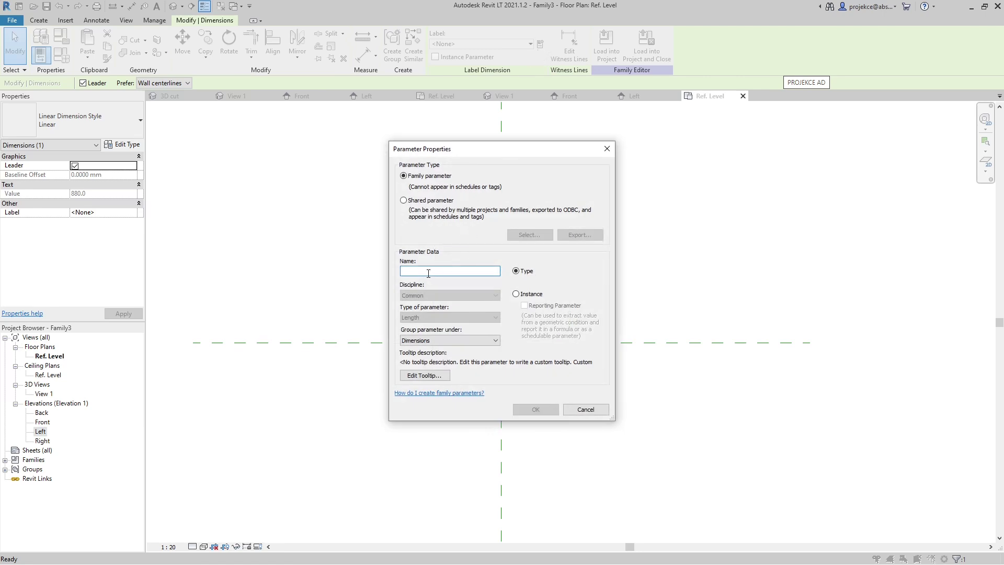
type("rung width")
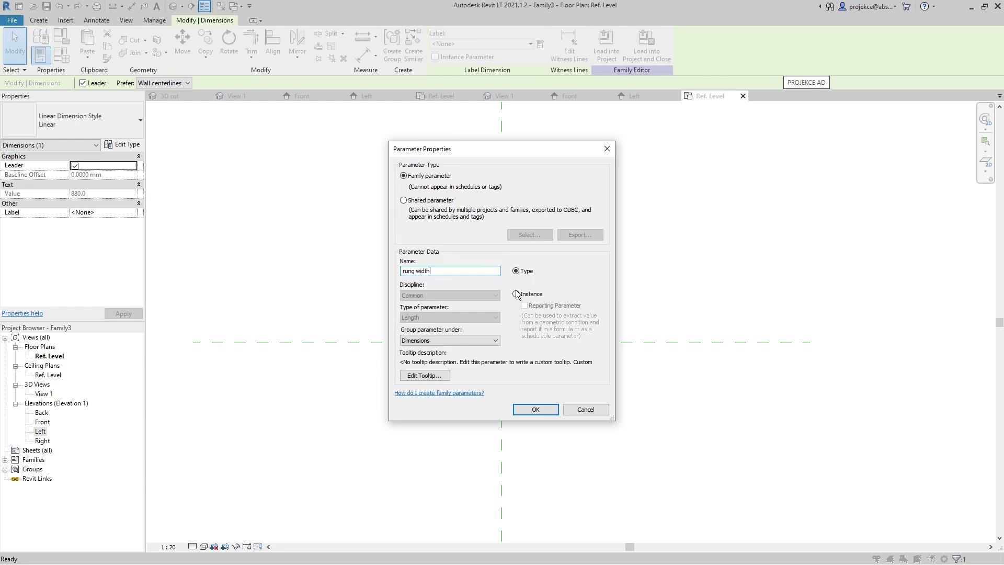
left_click(544, 411)
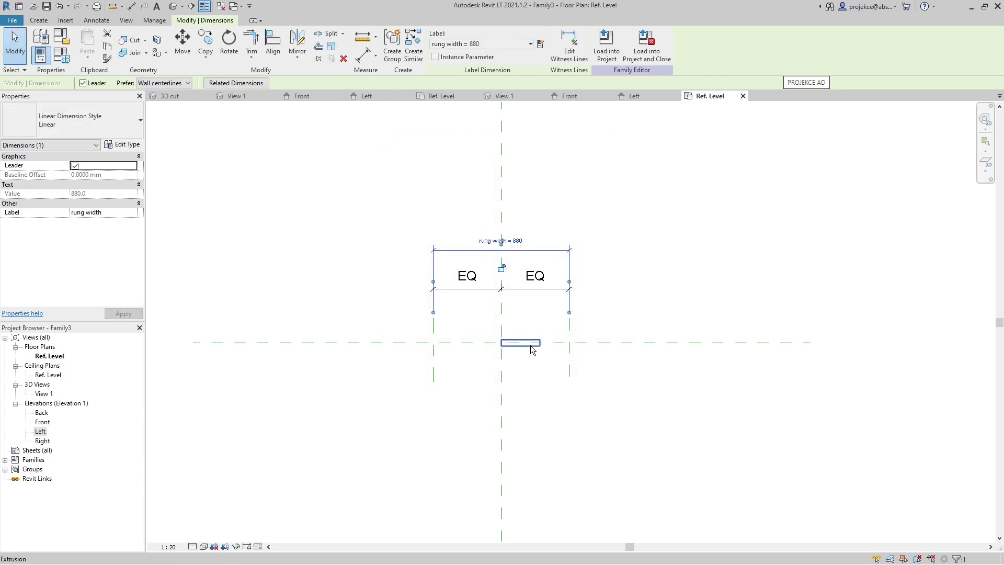
Stretch the rung extrusion's left and right ends onto the side reference planes
left_click(526, 344)
scroll(517, 356, "up", 2)
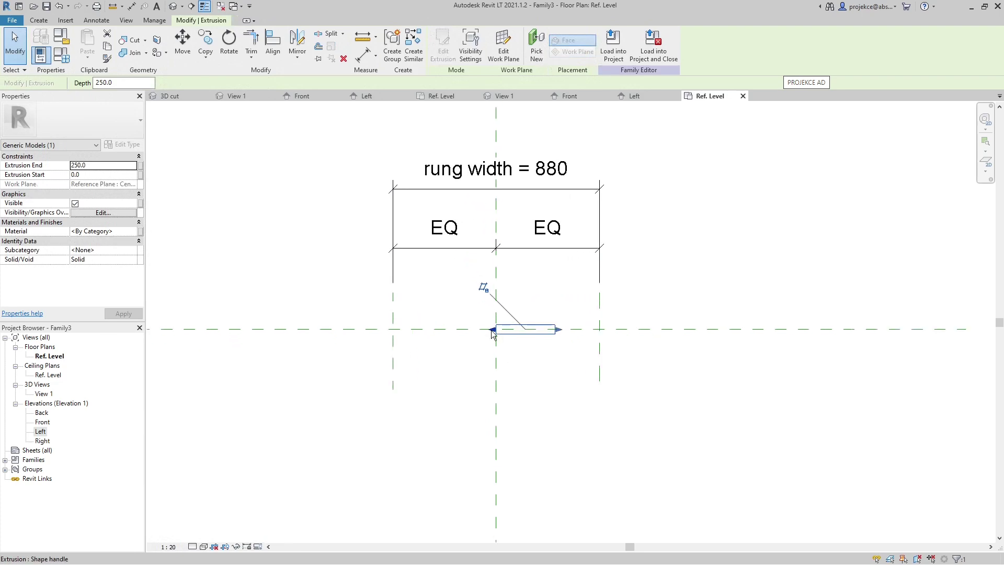
left_click_drag(496, 334, 393, 332)
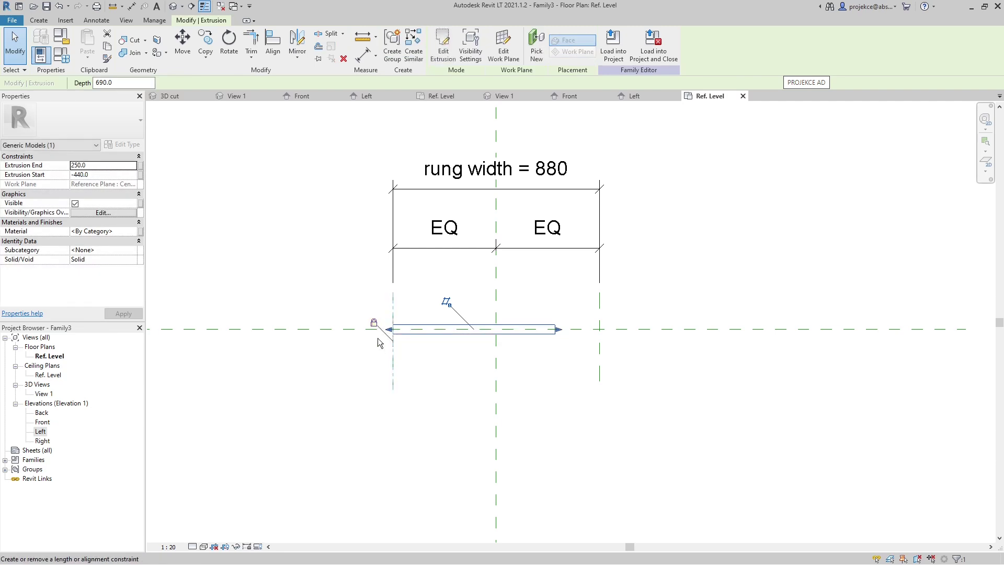
left_click_drag(558, 331, 601, 332)
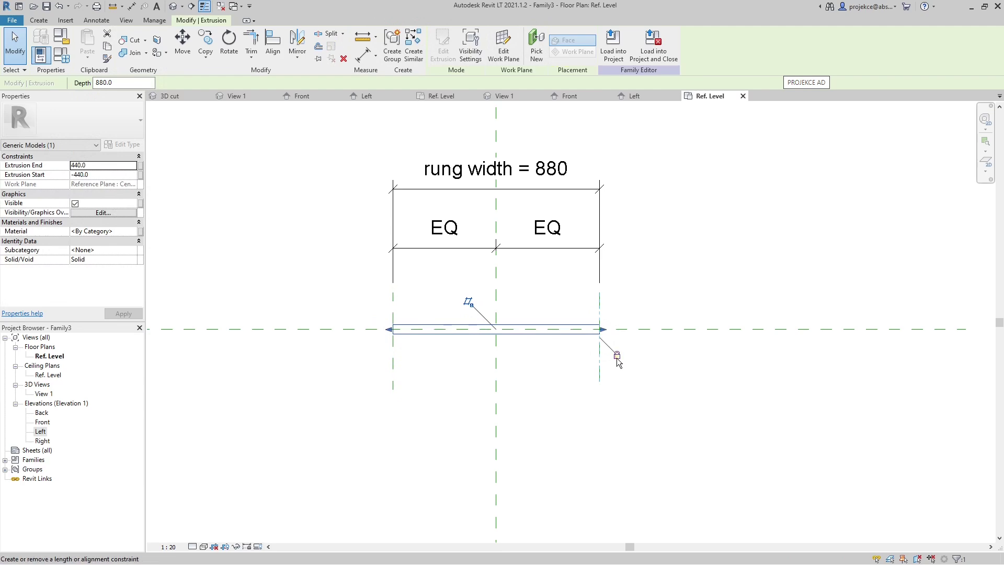
Set rung width to 600 in Family Types, then start saving under a new name
key("f")
key("t")
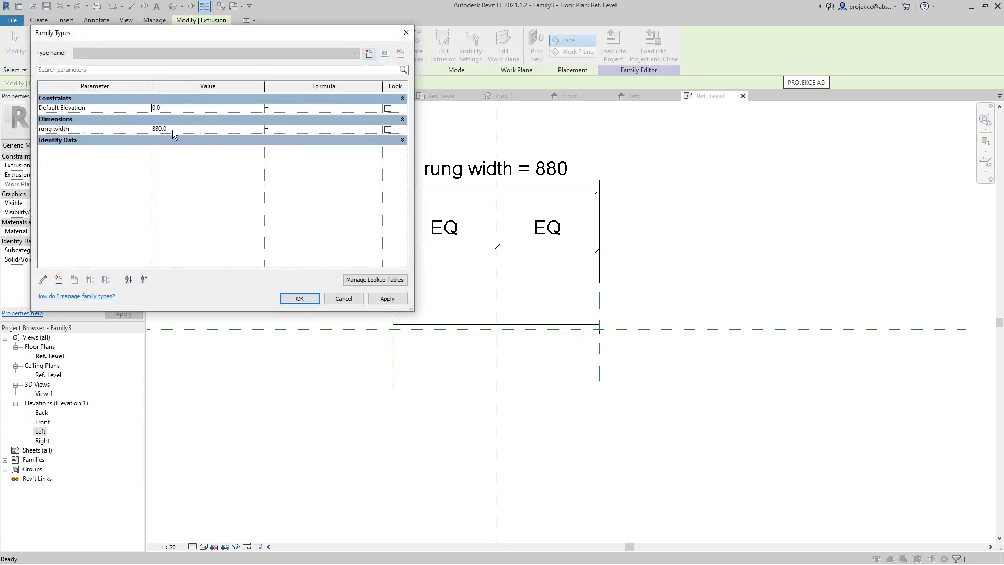
left_click(173, 131)
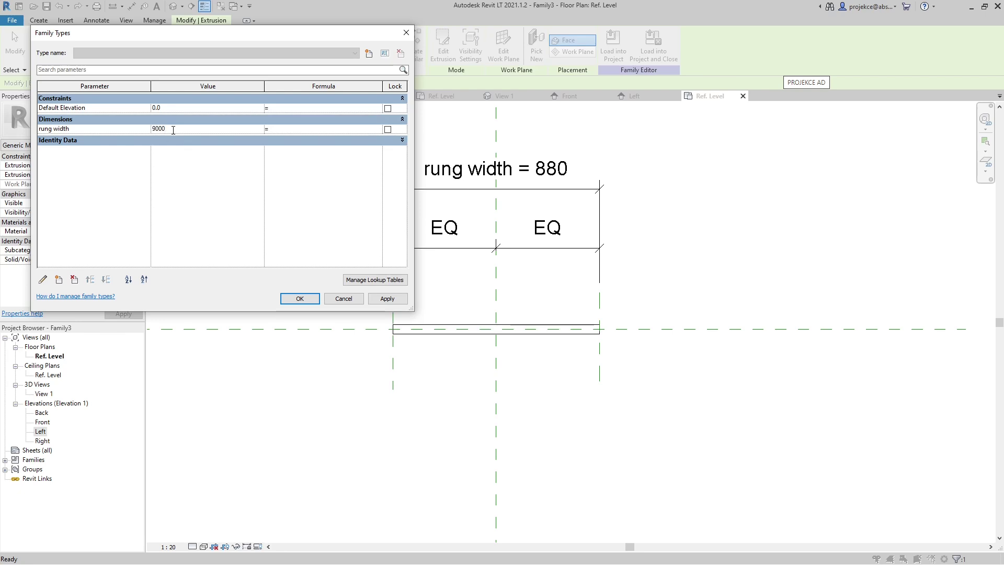
type("600")
left_click(293, 300)
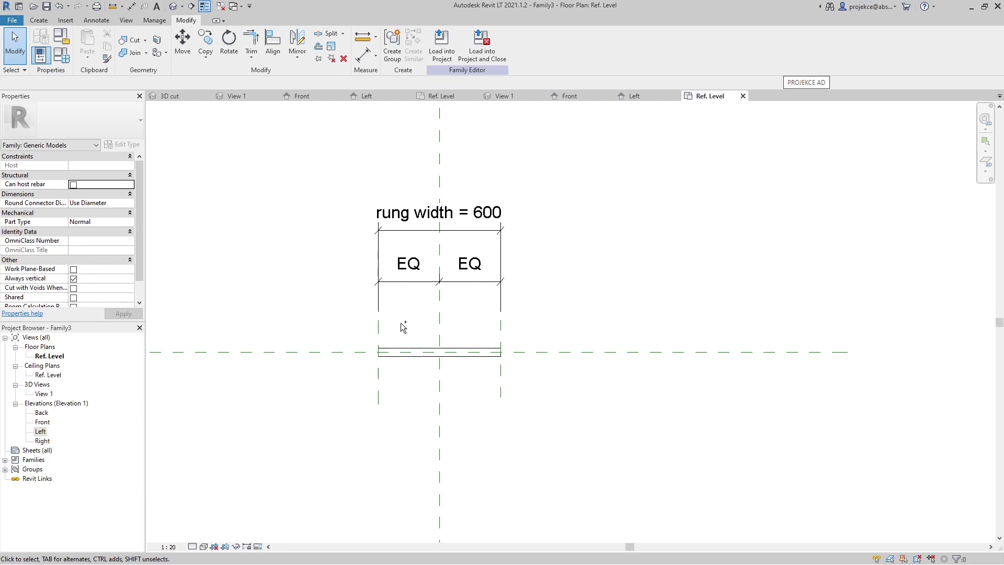
key("ctrl+s")
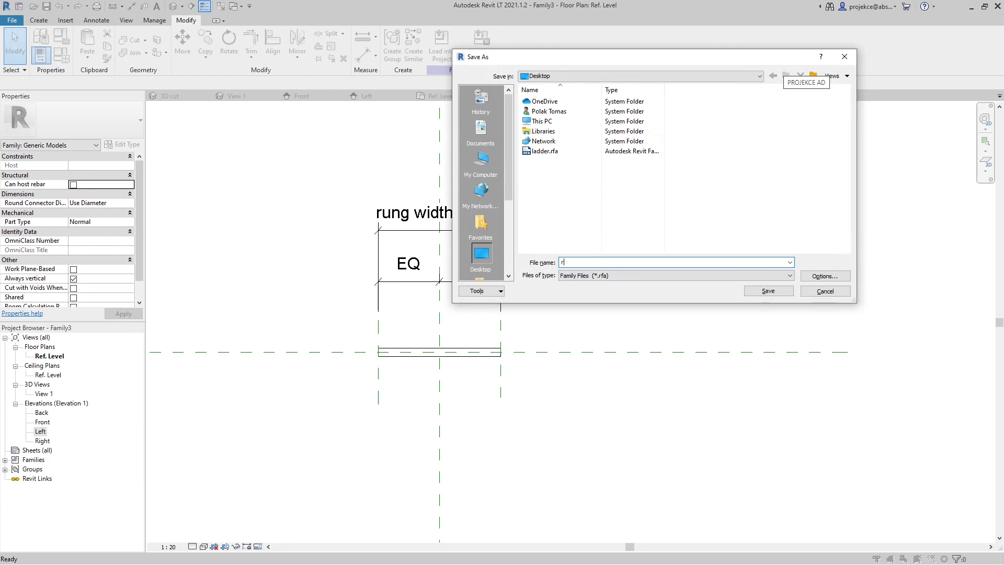
Save the family as rung.rfa and load it into the open ladder.rfa
left_click(768, 291)
left_click(480, 64)
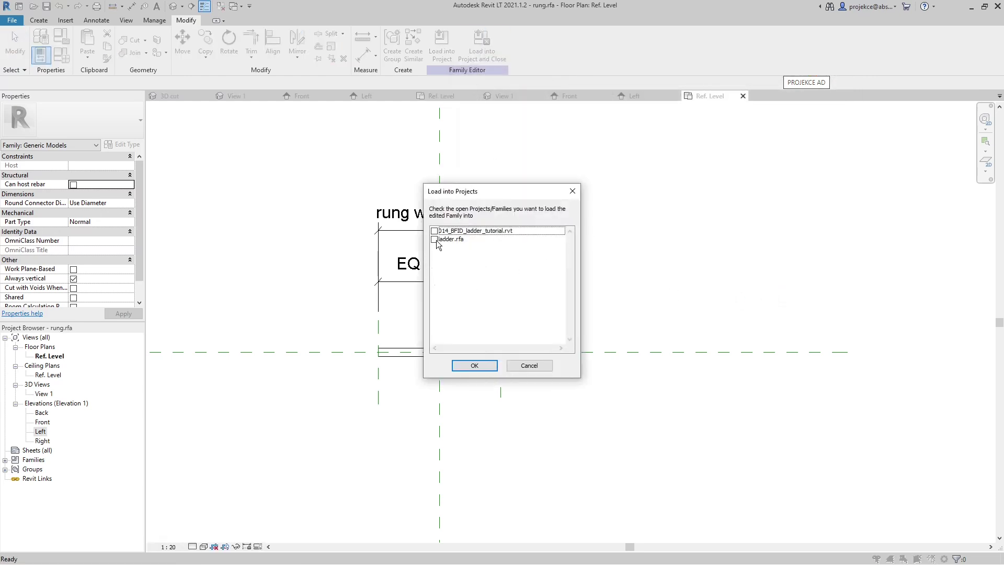
left_click(434, 240)
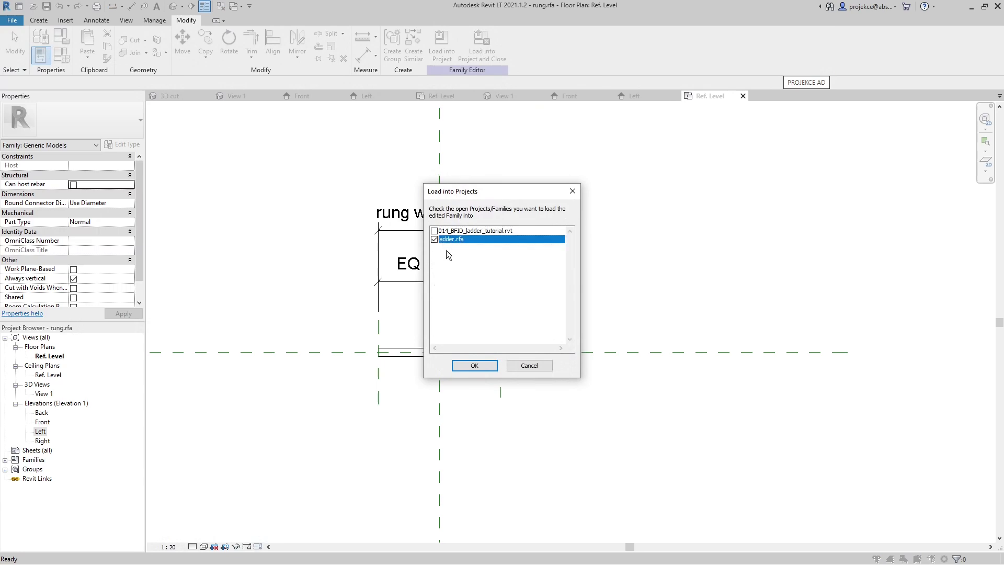
left_click(474, 365)
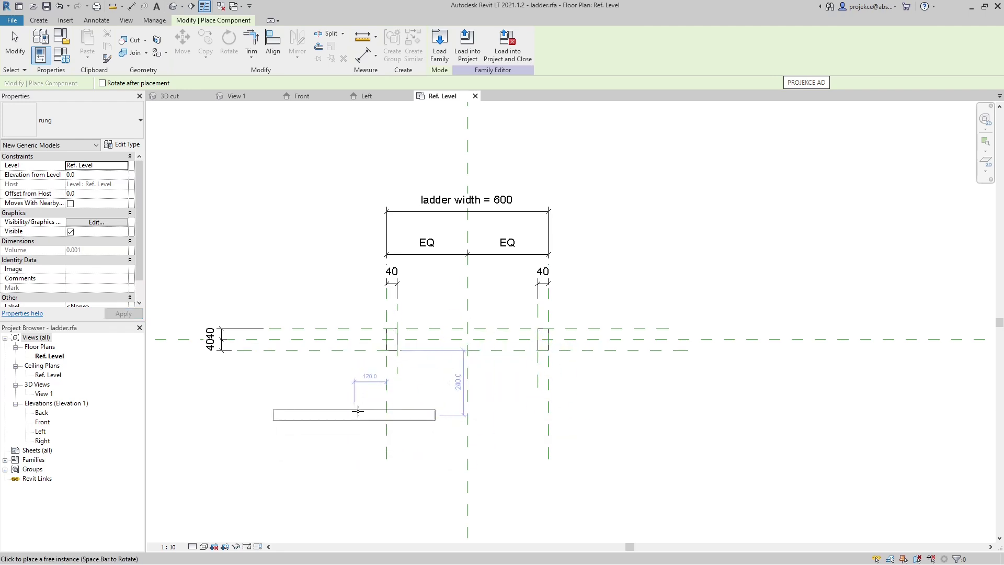
Place a rung instance and align it to the Center (Left/Right) reference plane
left_click(360, 409)
key("Escape")
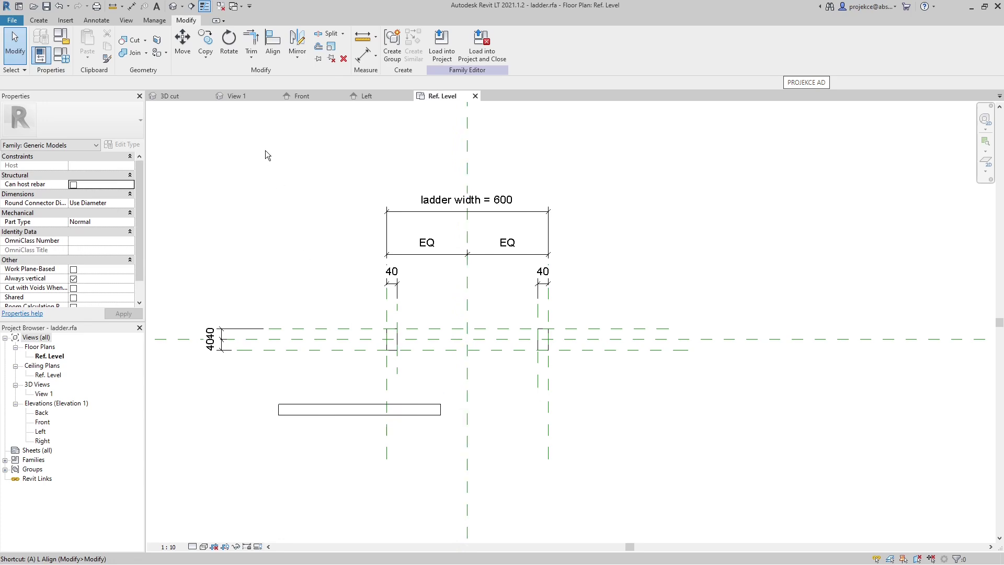
key("a")
key("l")
left_click(470, 398)
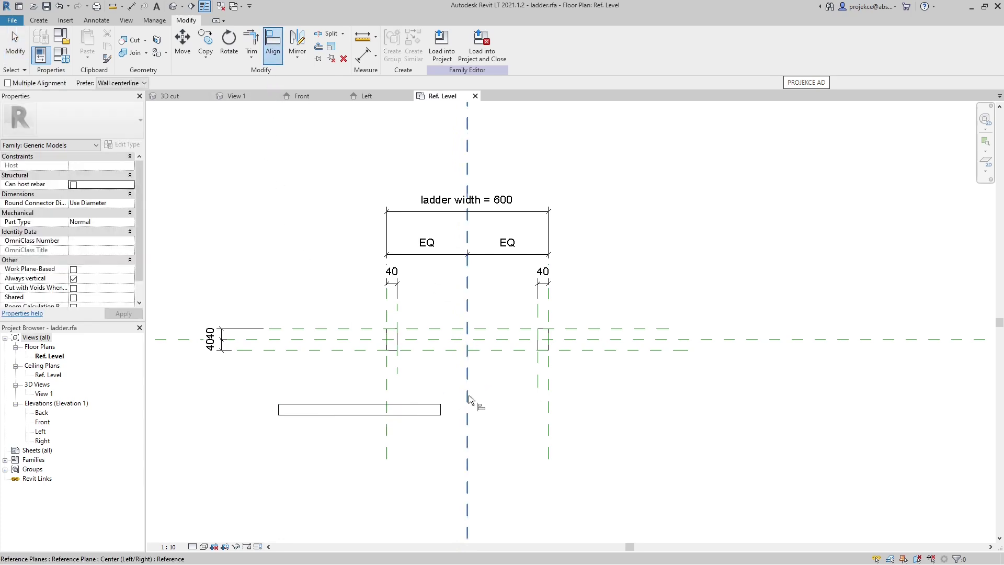
left_click(359, 411)
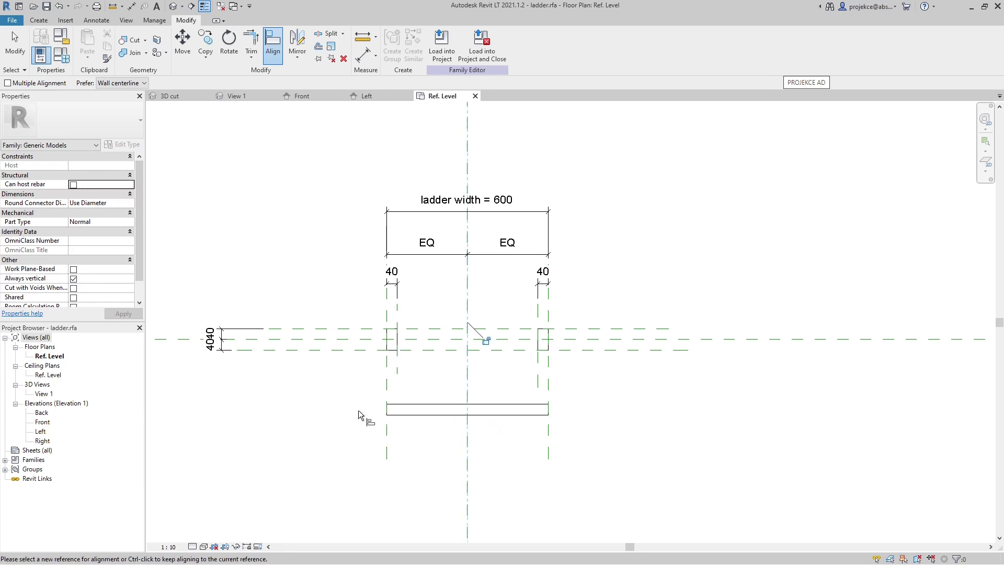
Align the rung to the Center (Front/Back) plane and lock it
left_click(508, 341)
left_click(502, 409)
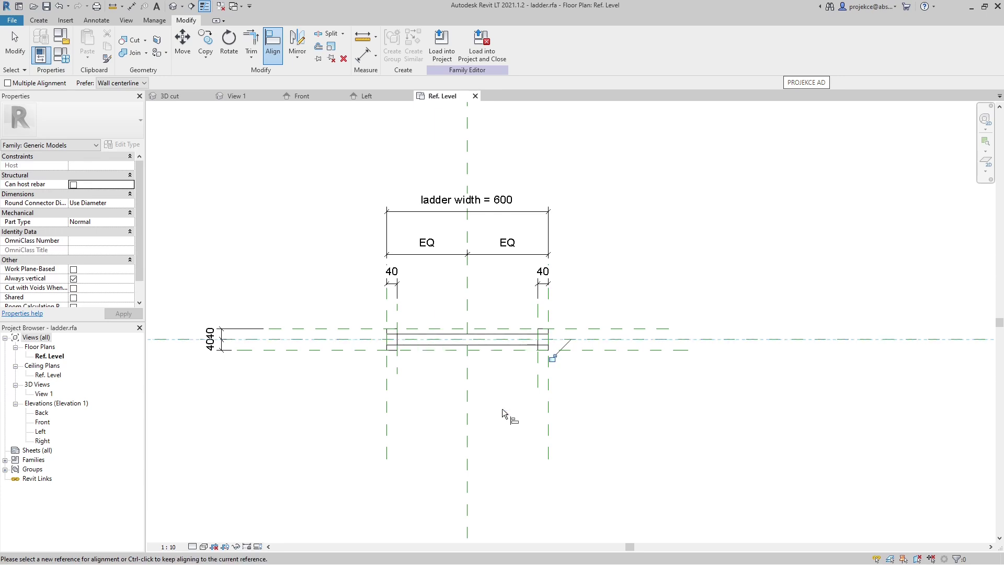
left_click(553, 359)
key("Escape")
key("Escape")
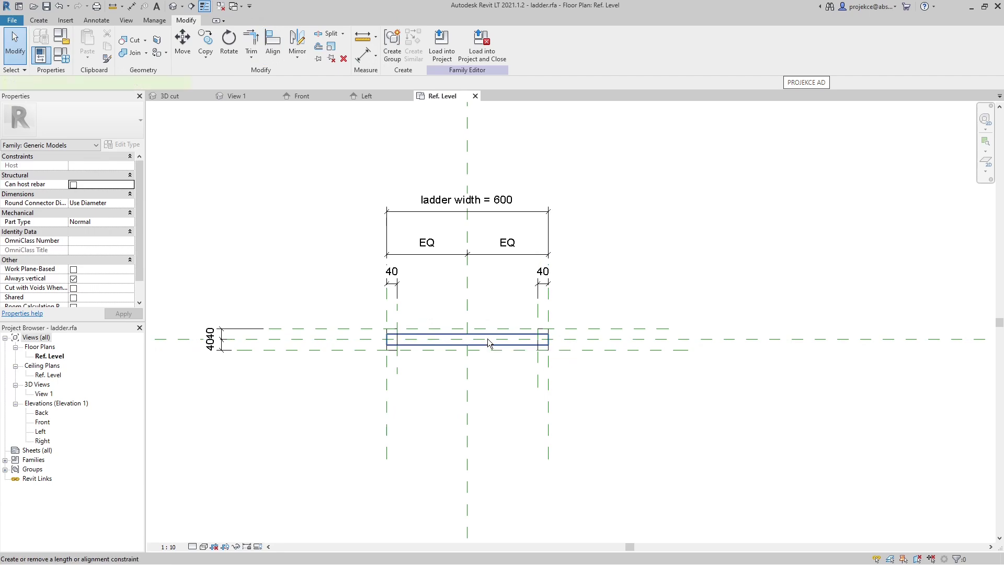
left_click(487, 338)
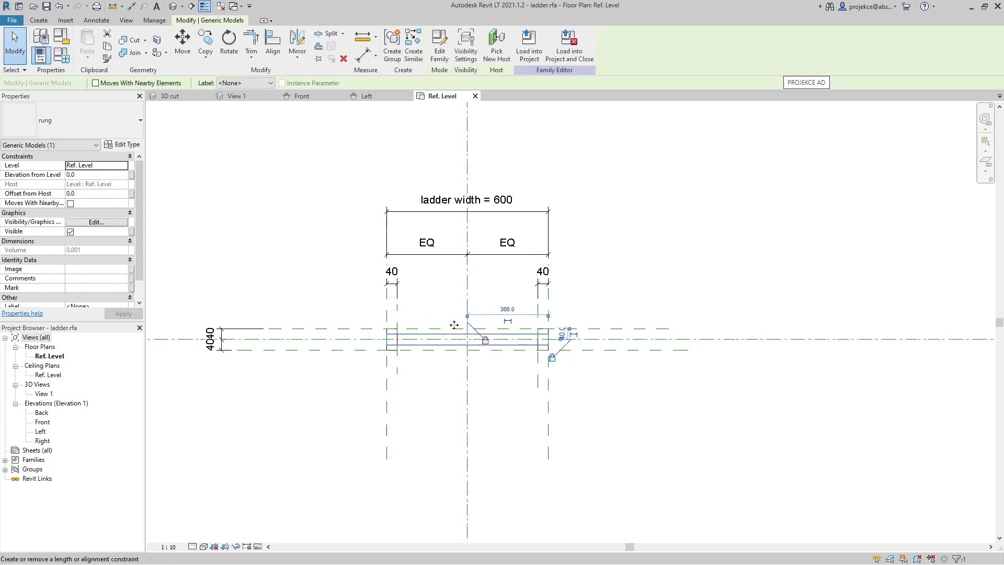
In the rung's type properties, link its rung width to a new ladder parameter 'rung width'
left_click(130, 144)
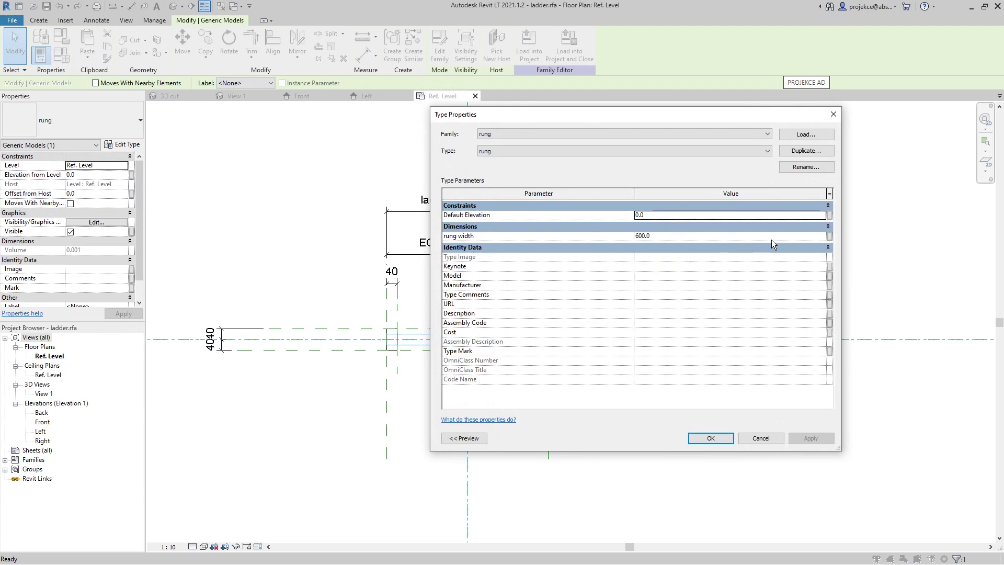
left_click(829, 237)
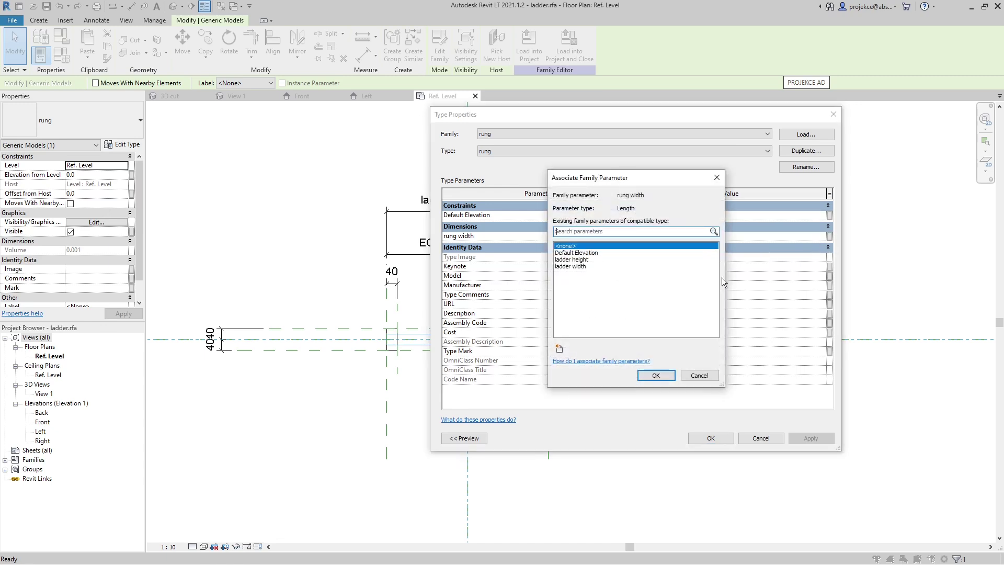
left_click(558, 348)
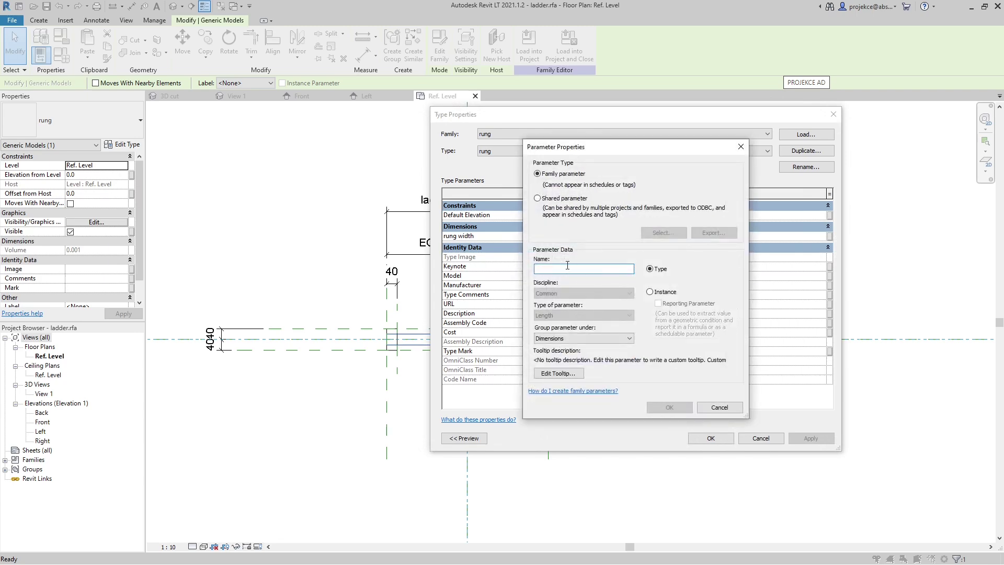
type("rung wid")
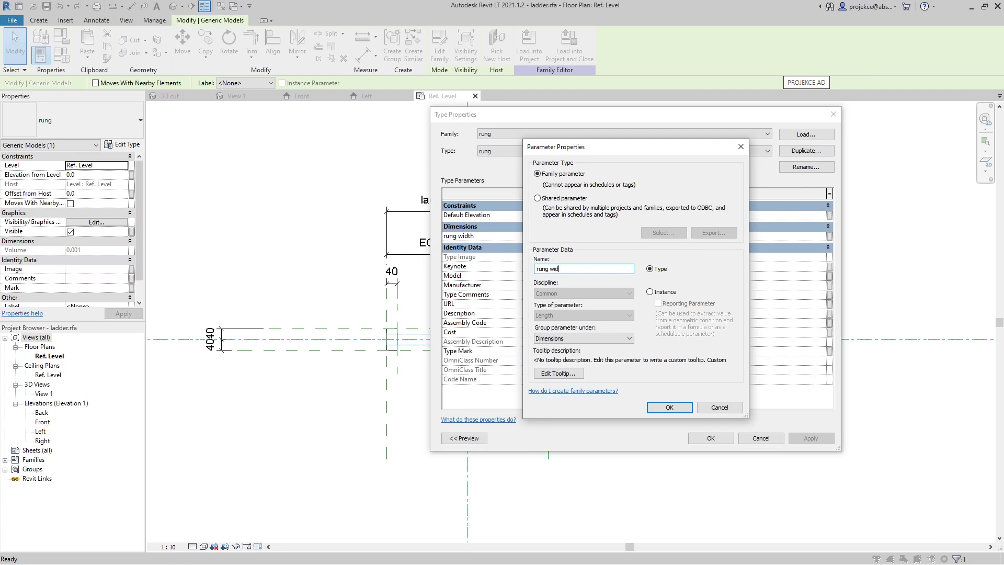
type("th")
left_click(669, 408)
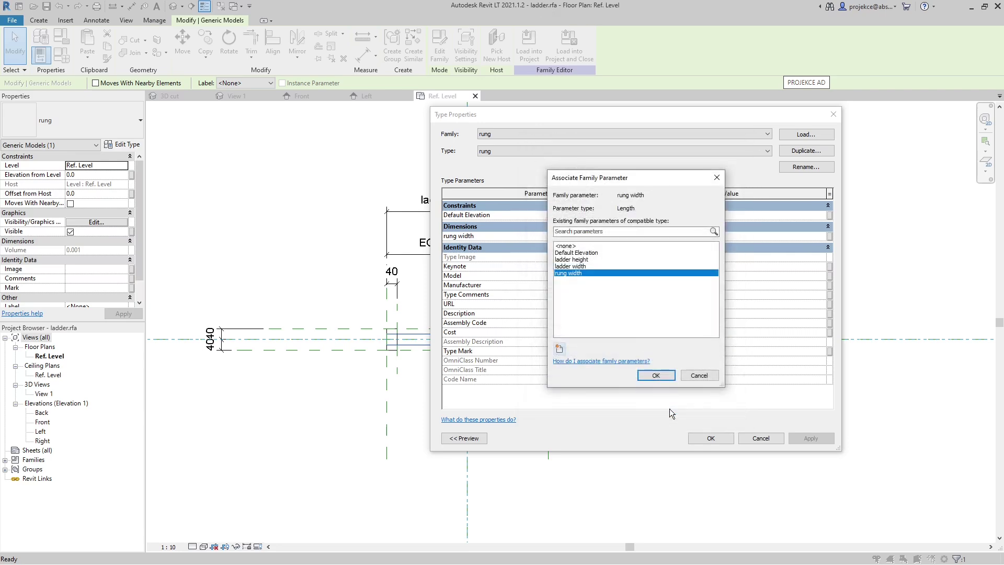
left_click(656, 375)
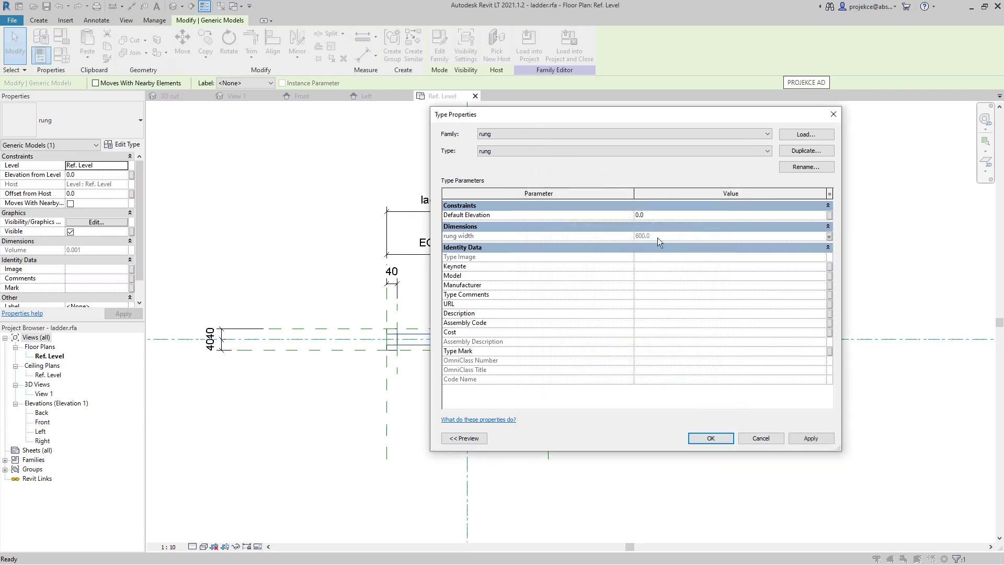
left_click(704, 441)
left_click(180, 203)
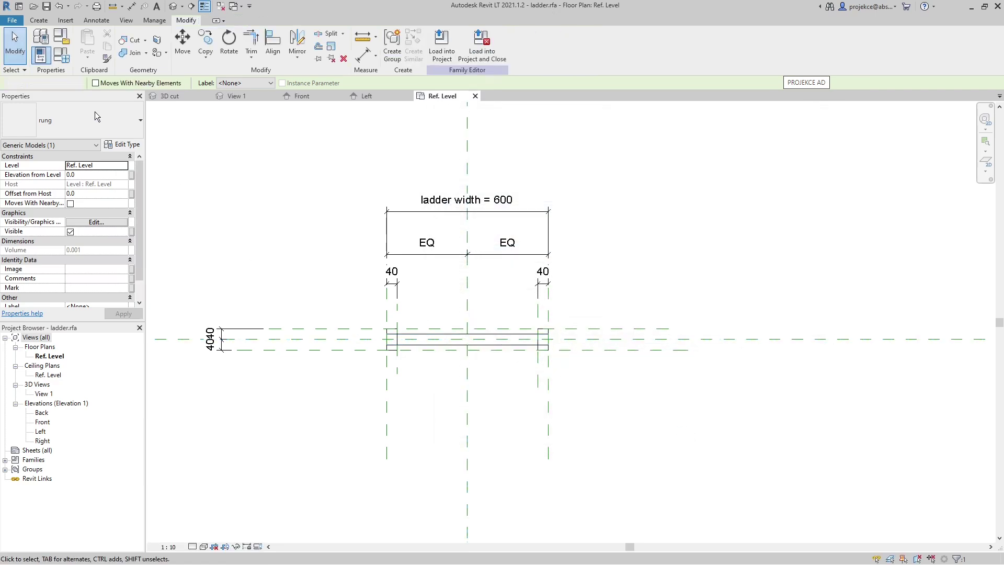
Give rung width the formula '= ladder width - 80' in Family Types
left_click(61, 55)
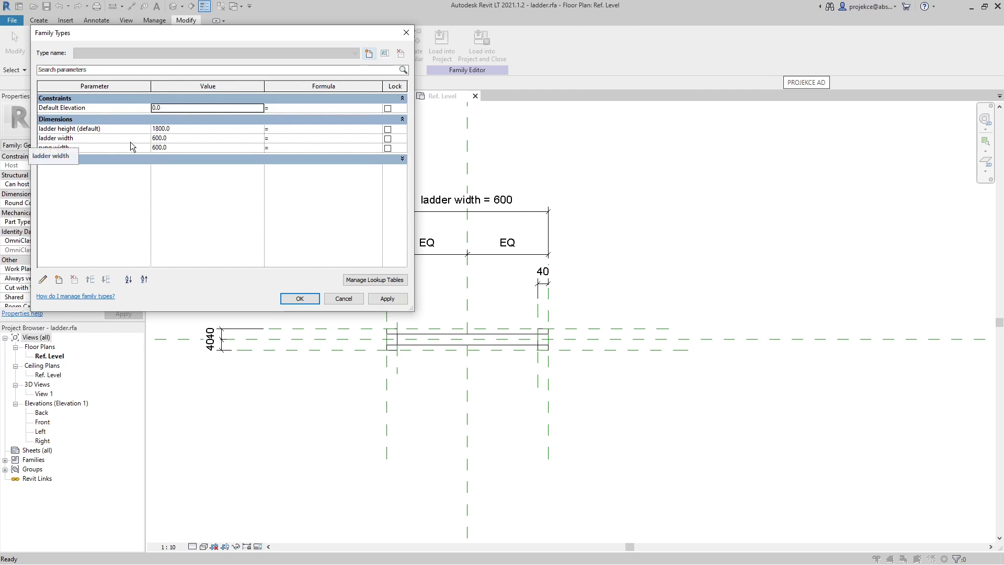
left_click(108, 138)
key("ctrl+c")
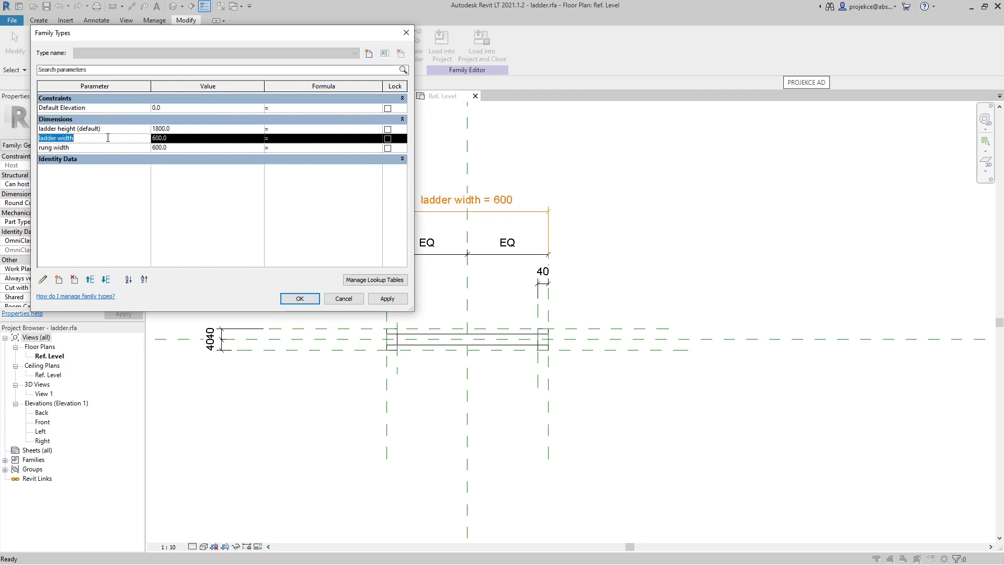
left_click(231, 181)
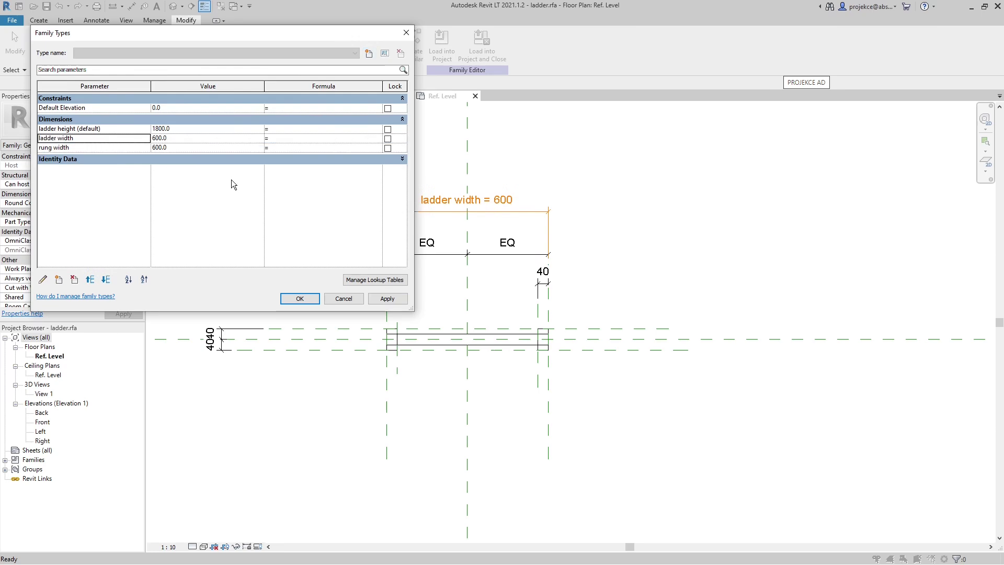
left_click(280, 146)
key("ctrl+v")
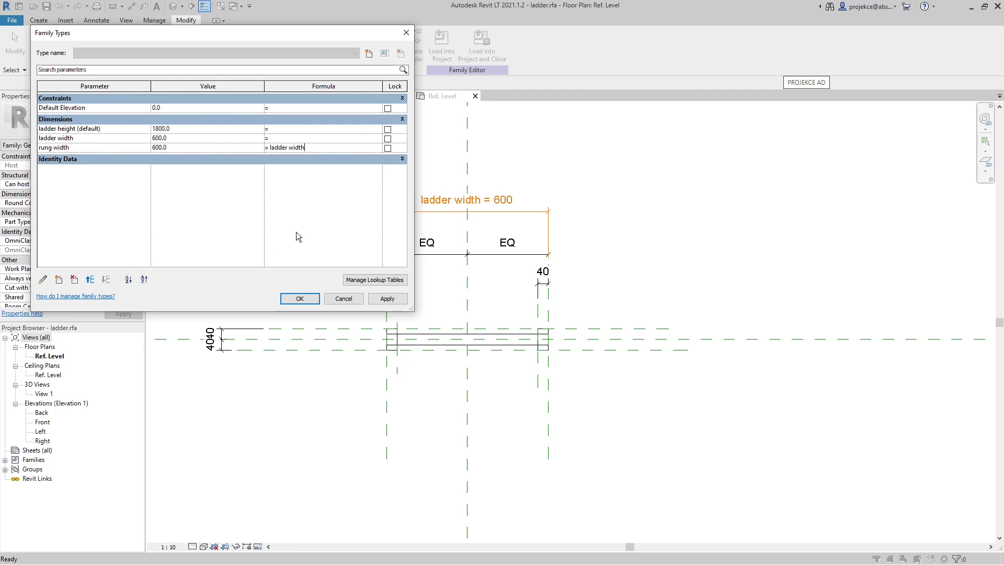
type("- 80")
left_click(302, 304)
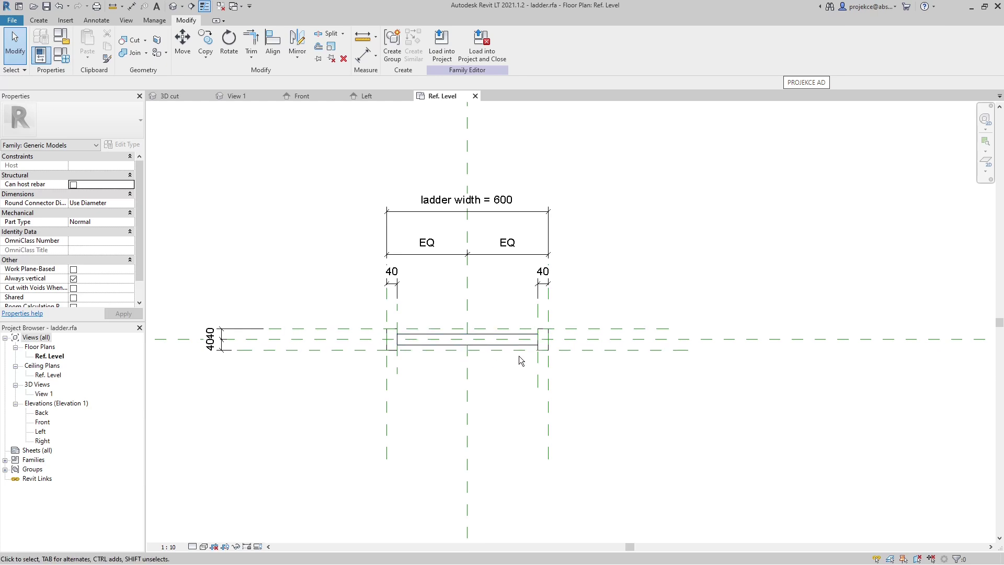
Change ladder width to 800 to test the rung width formula
left_click(66, 58)
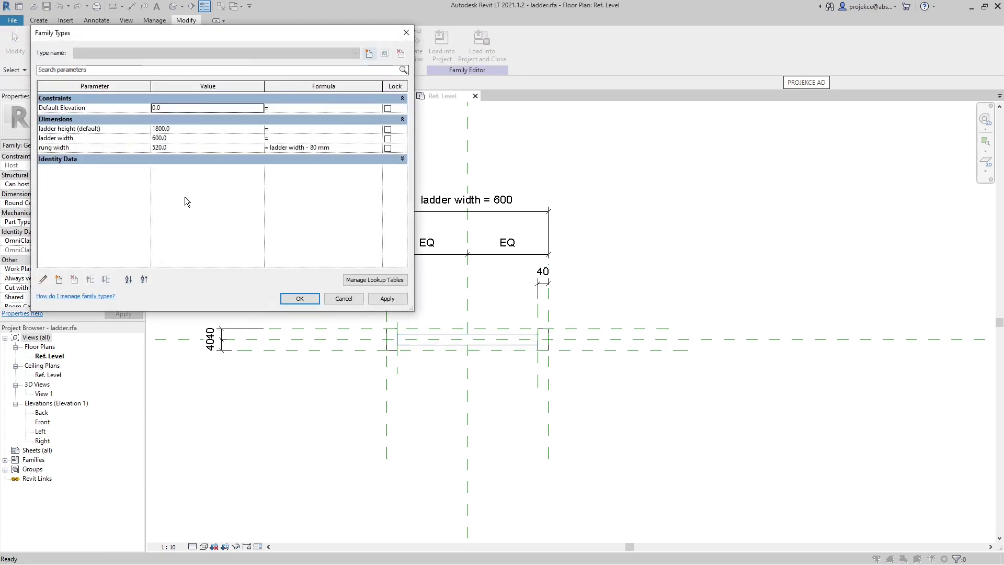
left_click(190, 137)
double_click(191, 138)
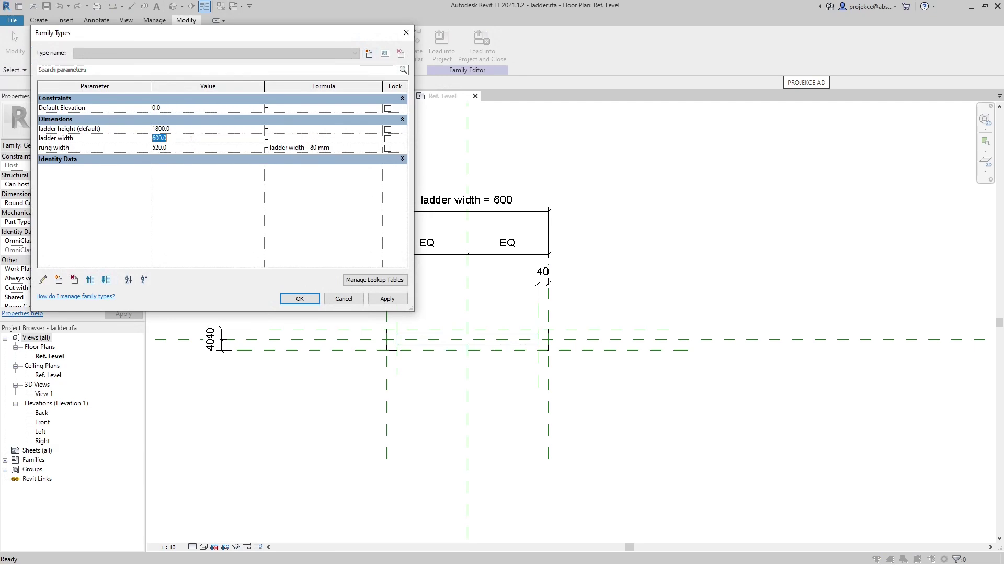
type("800")
key("Tab")
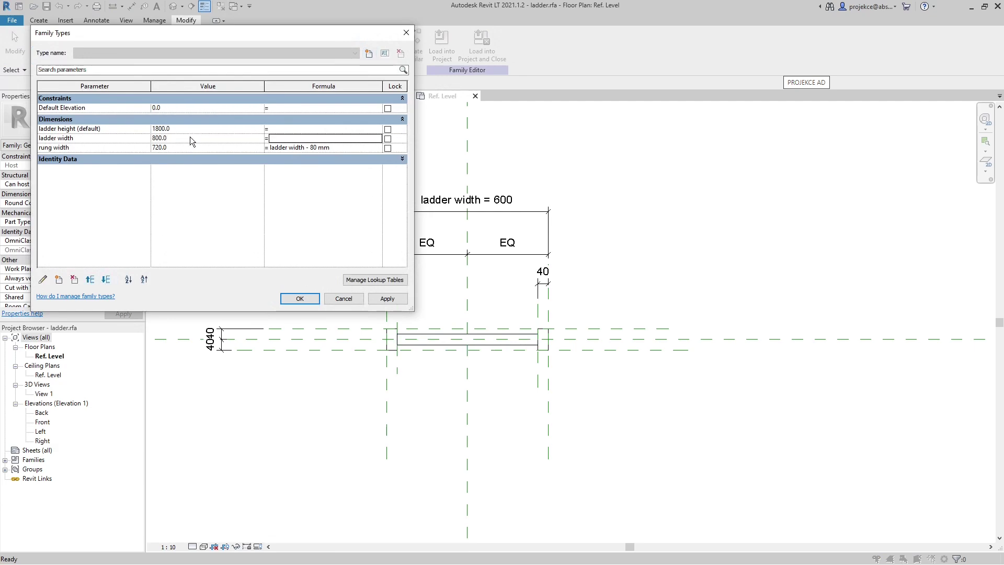
left_click(293, 300)
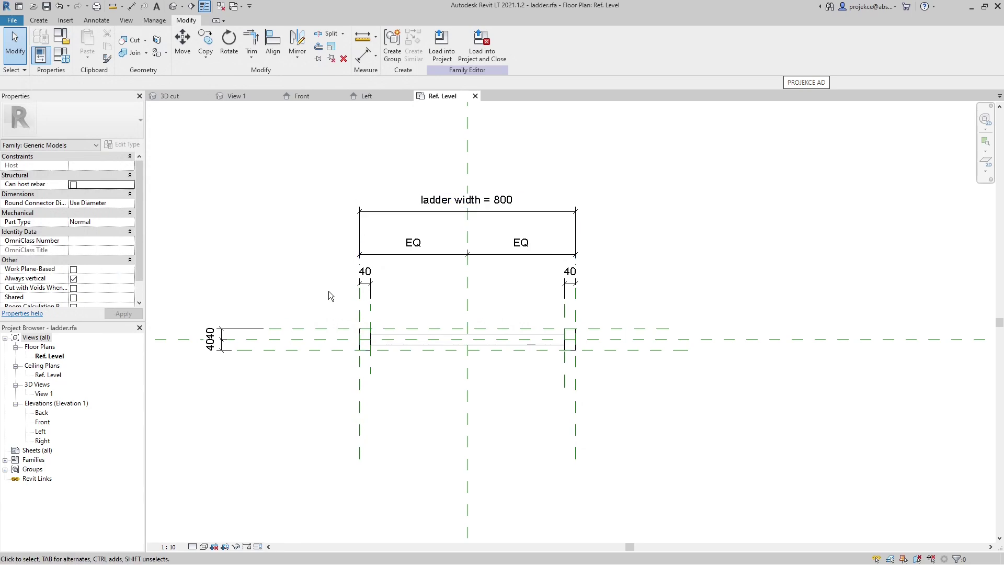
In the Front elevation, nudge the rung up slightly above the reference level
left_click(309, 100)
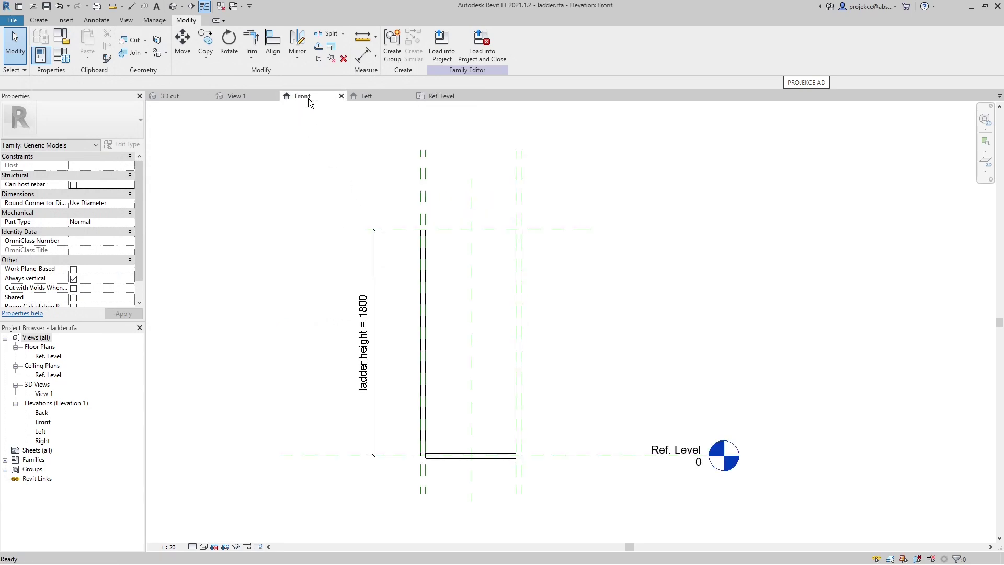
scroll(455, 415, "up", 1)
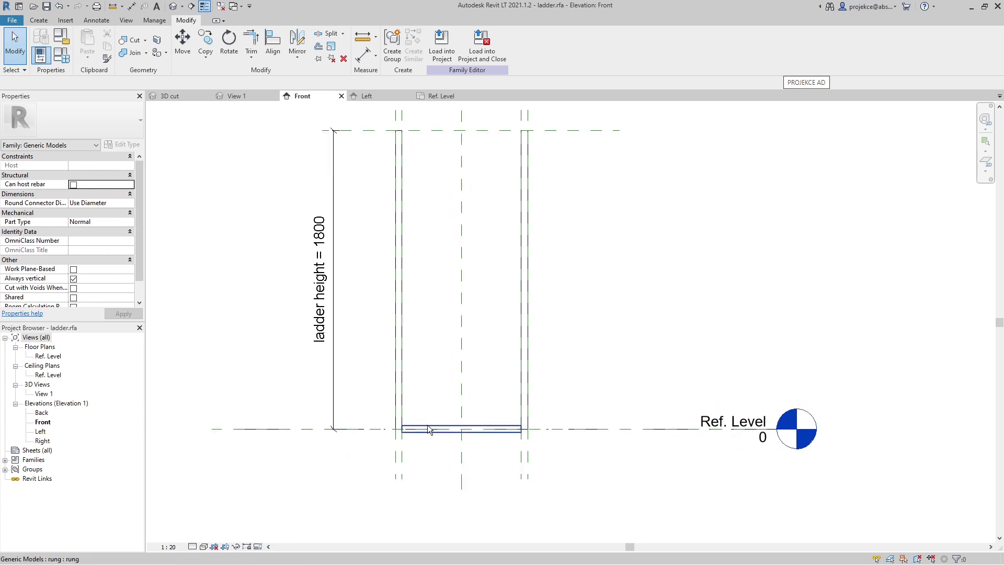
left_click(430, 427)
key("Up")
key("Up")
key("Up")
key("Up")
key("Up")
key("Up")
key("Up")
key("Up")
key("Up")
key("Up")
key("Up")
key("Up")
key("Up")
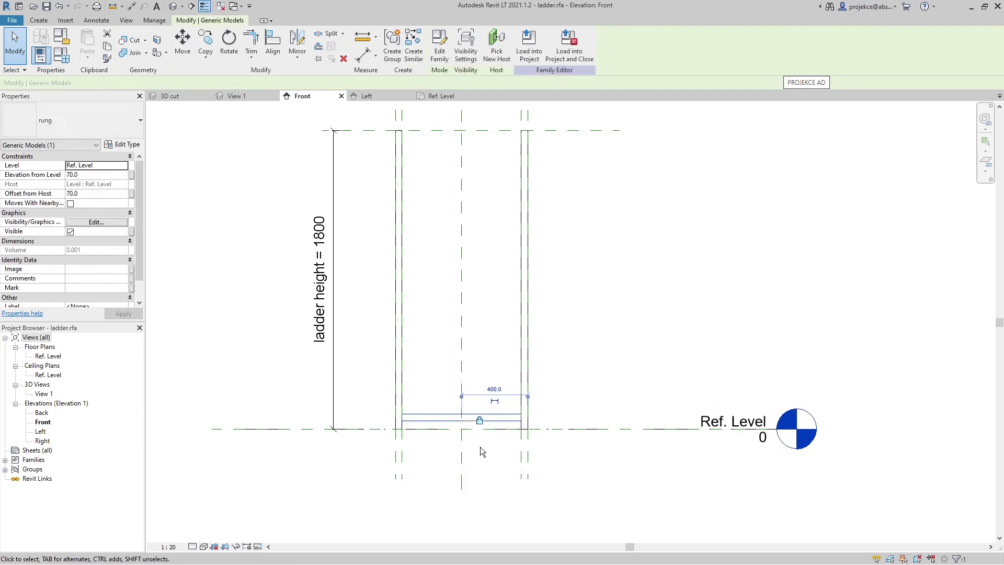
key("Up")
key("Up")
key("Escape")
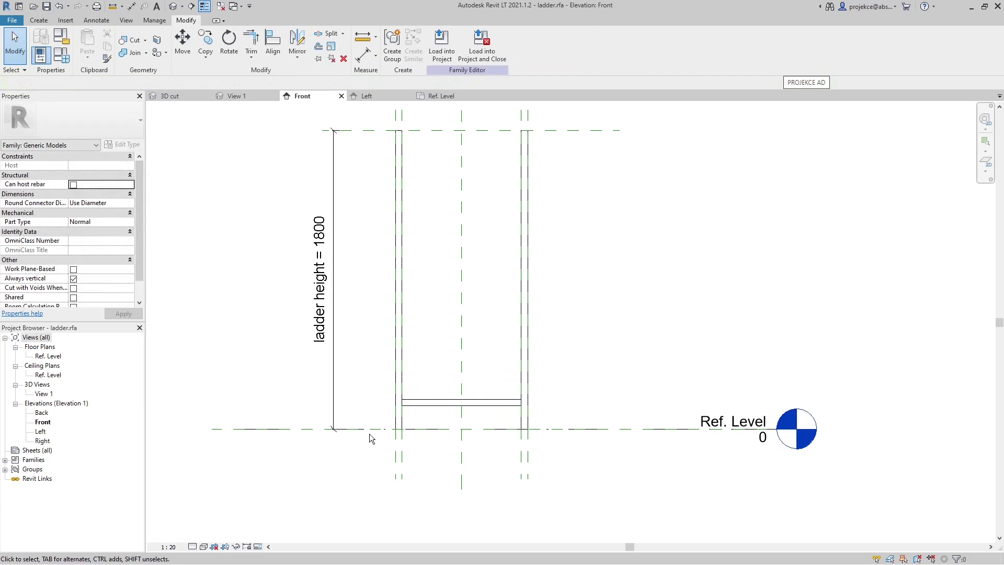
Begin an aligned dimension from the reference level, cancel it, and reselect the rung
key("d")
key("i")
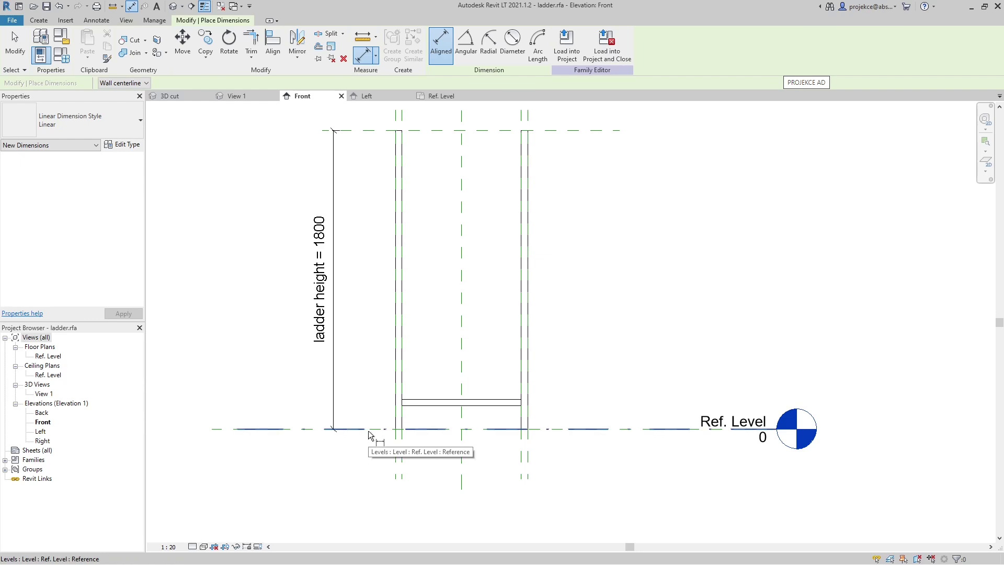
left_click(368, 431)
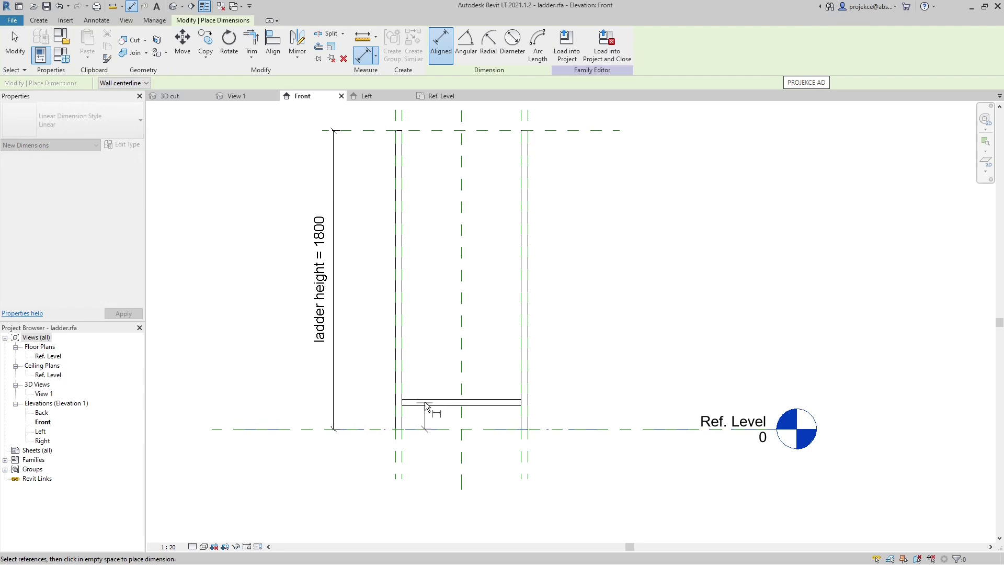
scroll(425, 405, "up", 2)
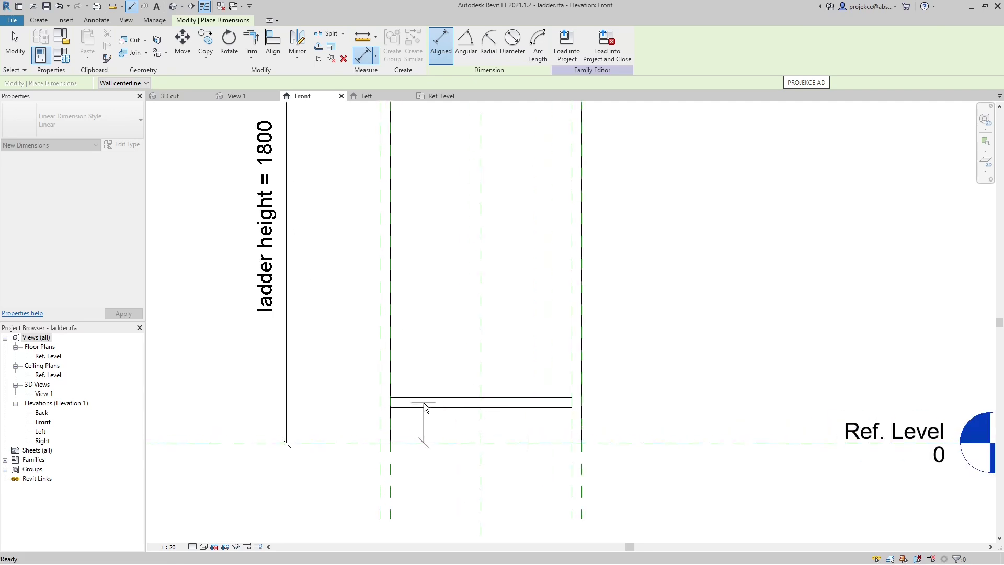
scroll(424, 402, "down", 2)
key("Escape")
key("Escape")
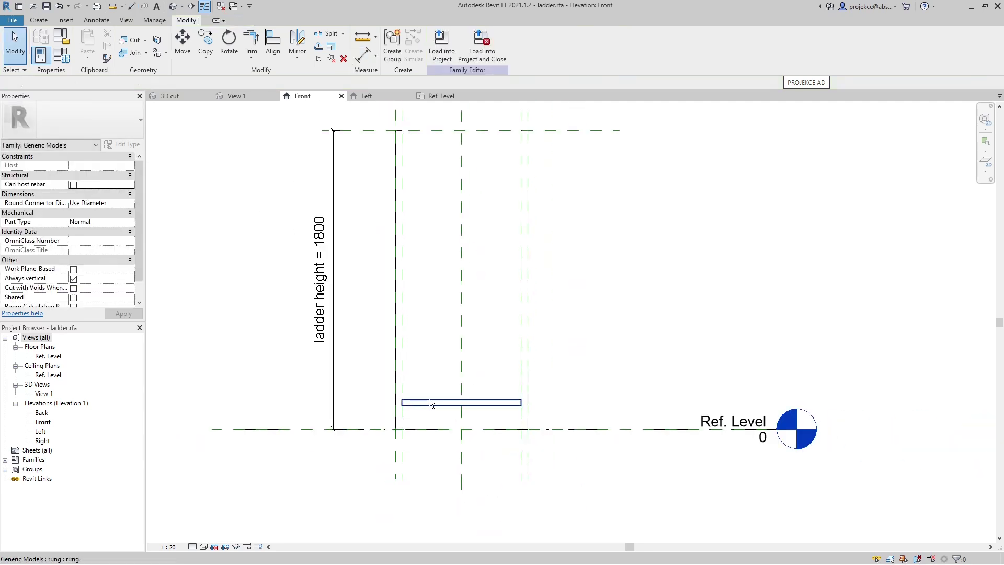
left_click(429, 401)
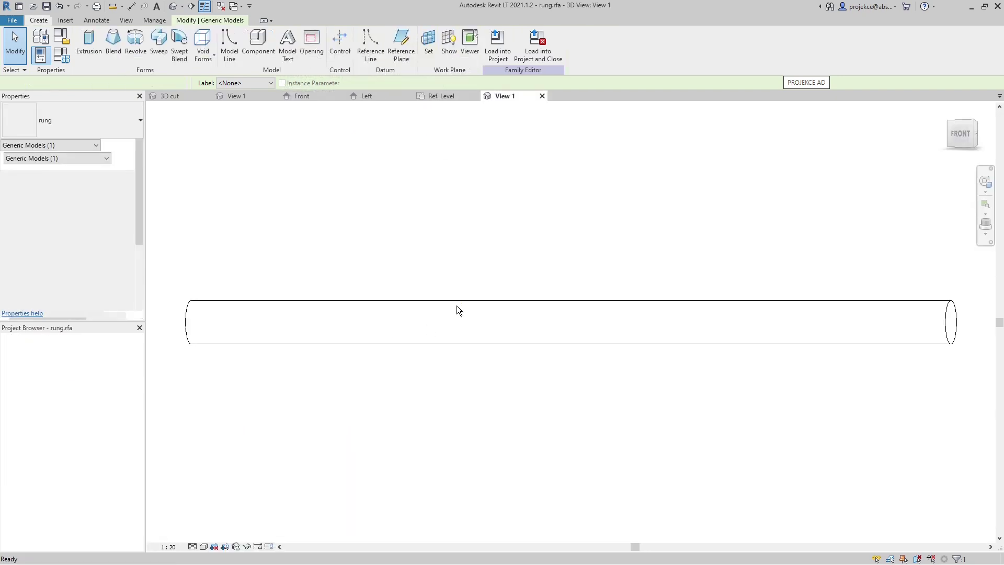
In the rung family's Front elevation, make the horizontal reference plane a Center (Elevation) reference
double_click(42, 421)
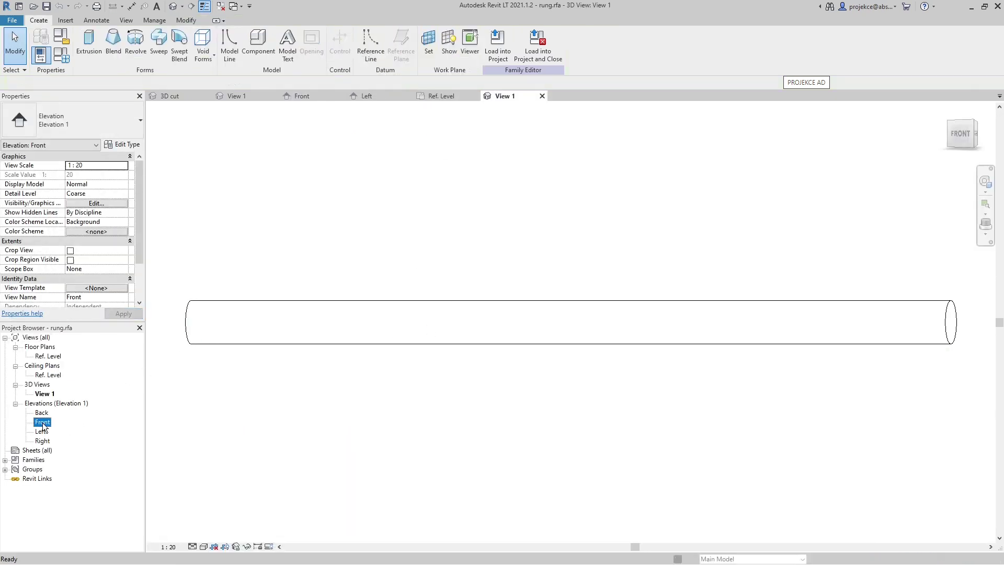
scroll(392, 427, "up", 2)
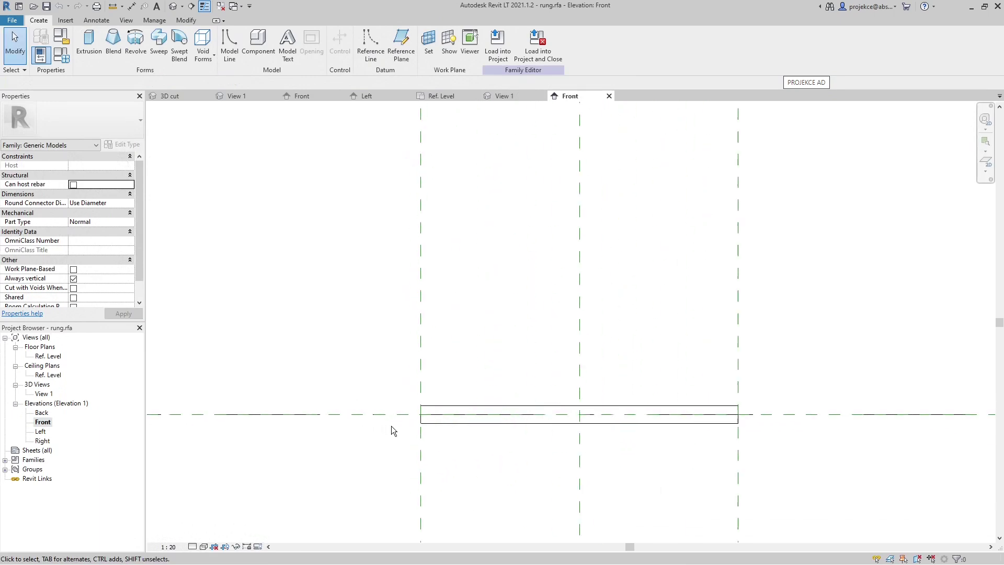
scroll(793, 410, "down", 3)
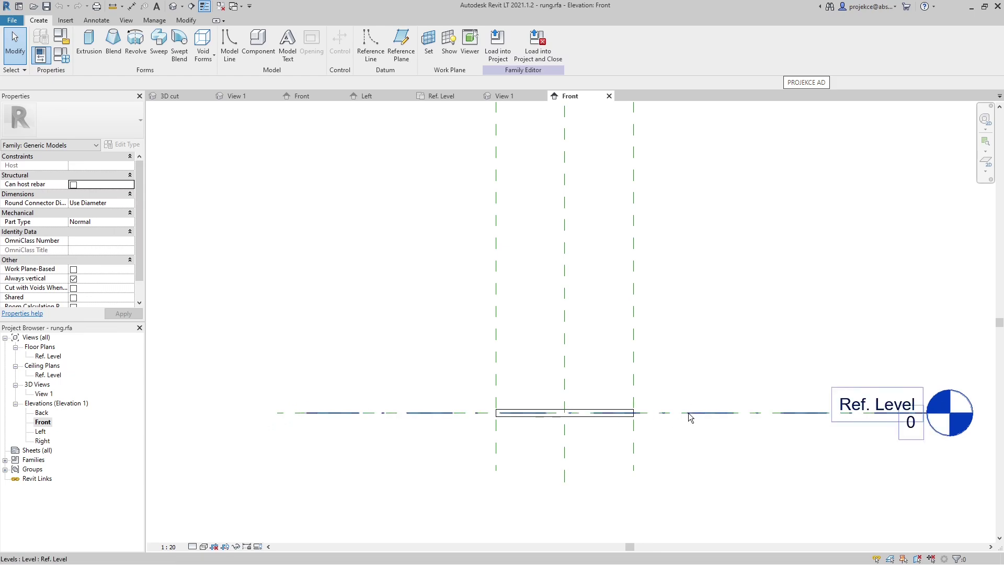
left_click(283, 415)
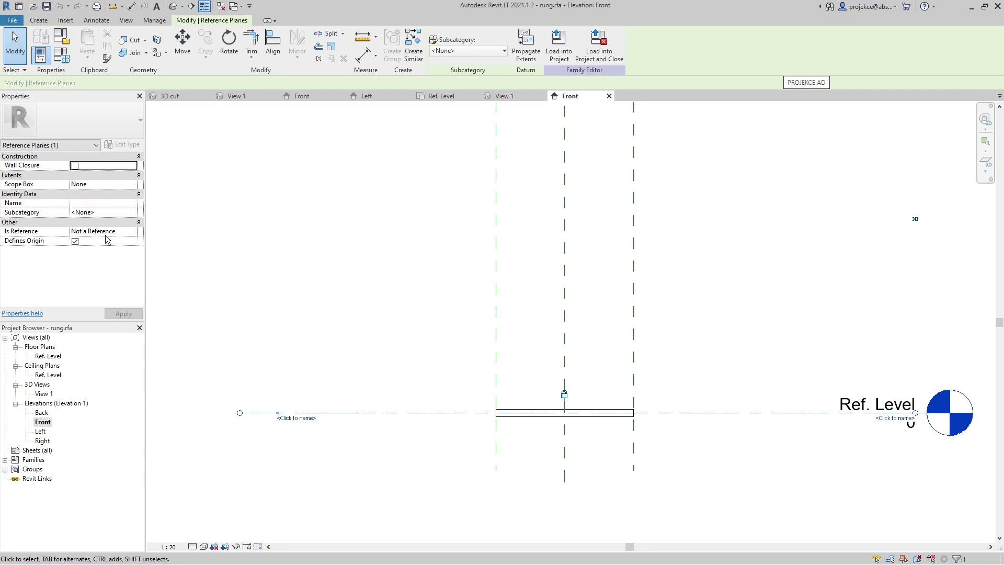
left_click(135, 232)
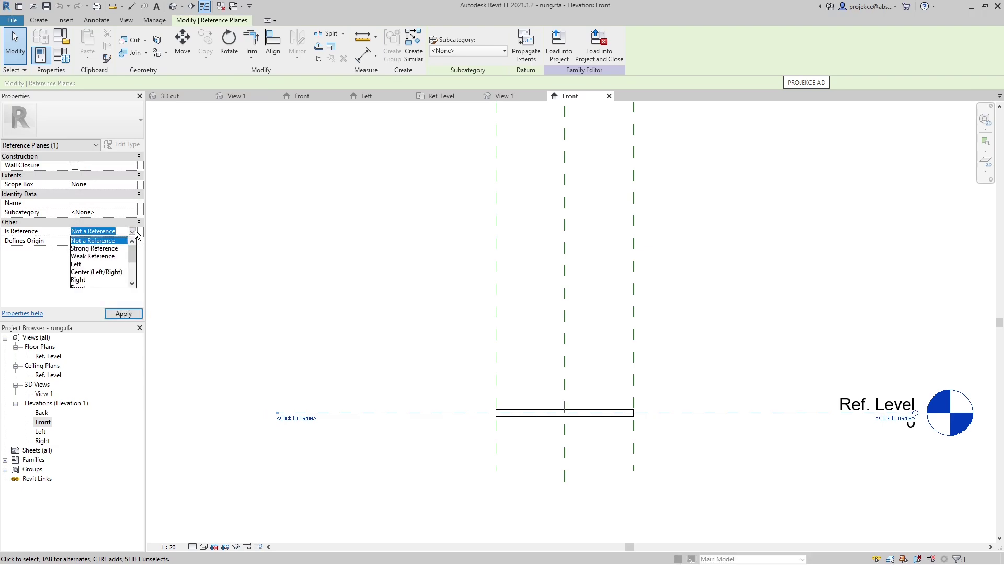
scroll(103, 255, "down", 2)
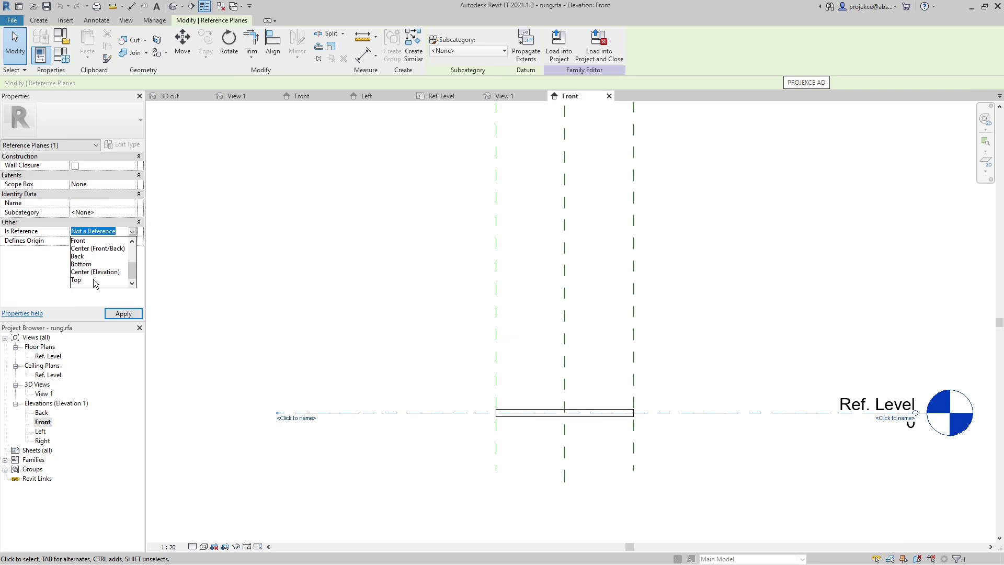
left_click(101, 272)
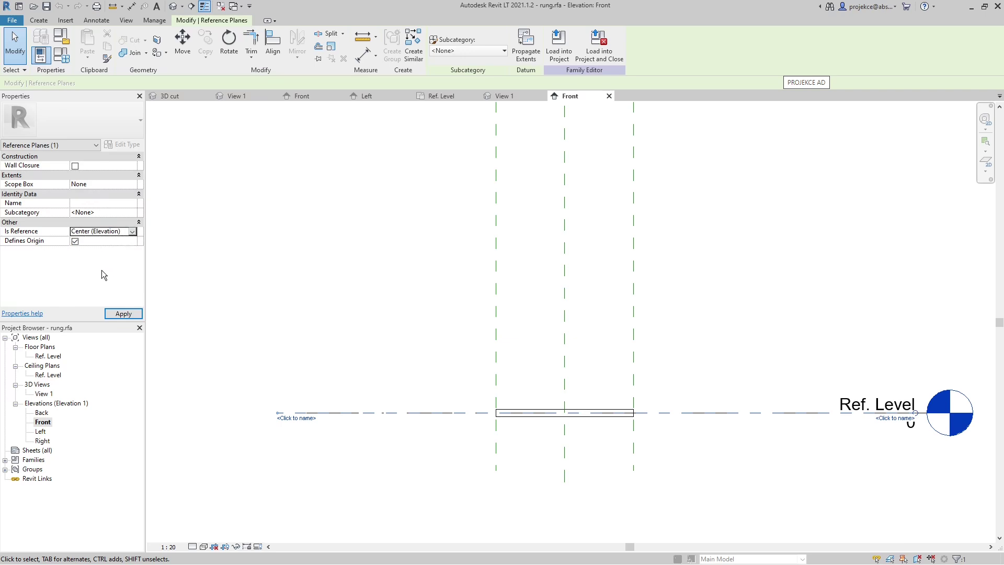
left_click(380, 333)
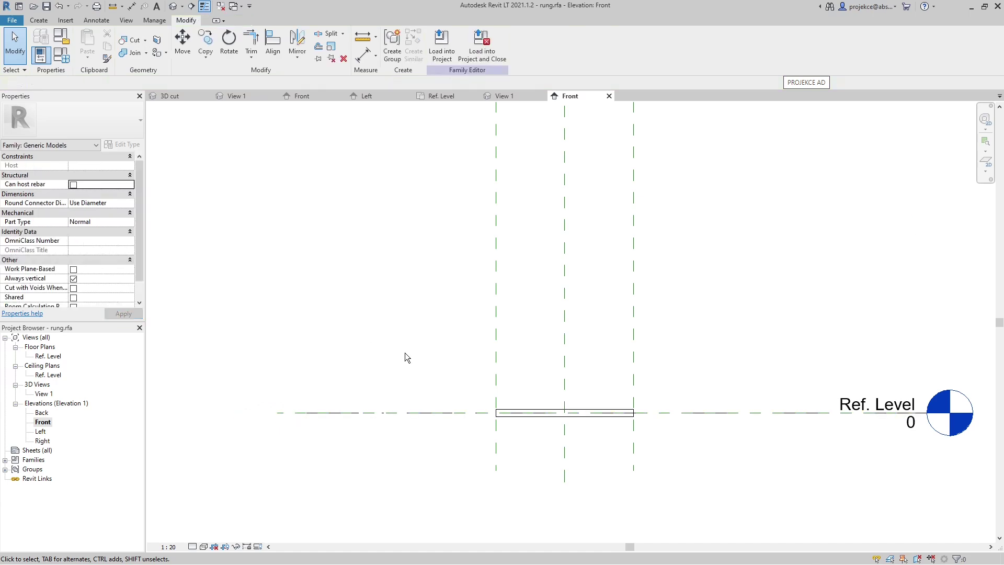
middle_click_drag(426, 366, 380, 366)
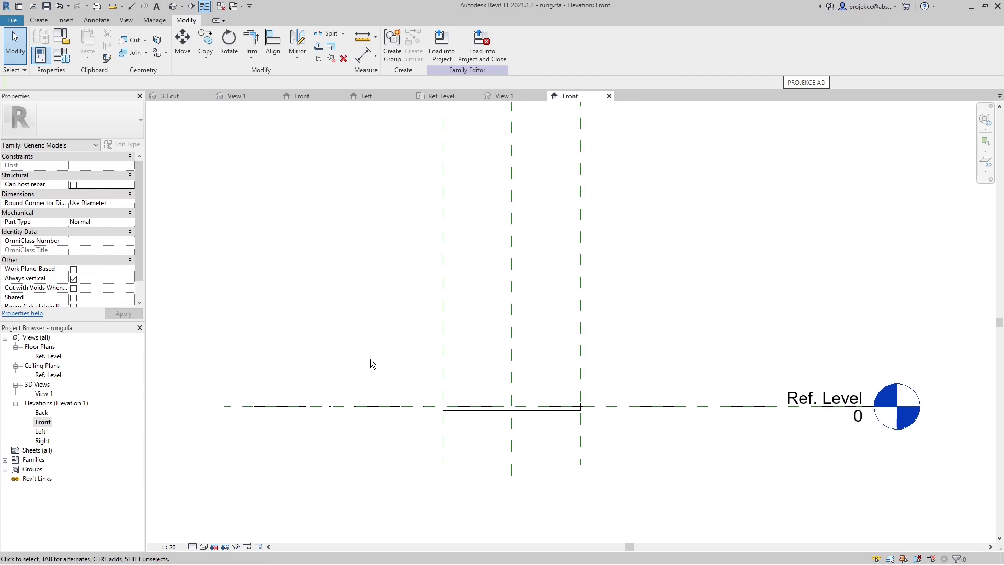
Load the edited rung into ladder.rfa, saving rung.rfa and overwriting the existing rung version
left_click(489, 55)
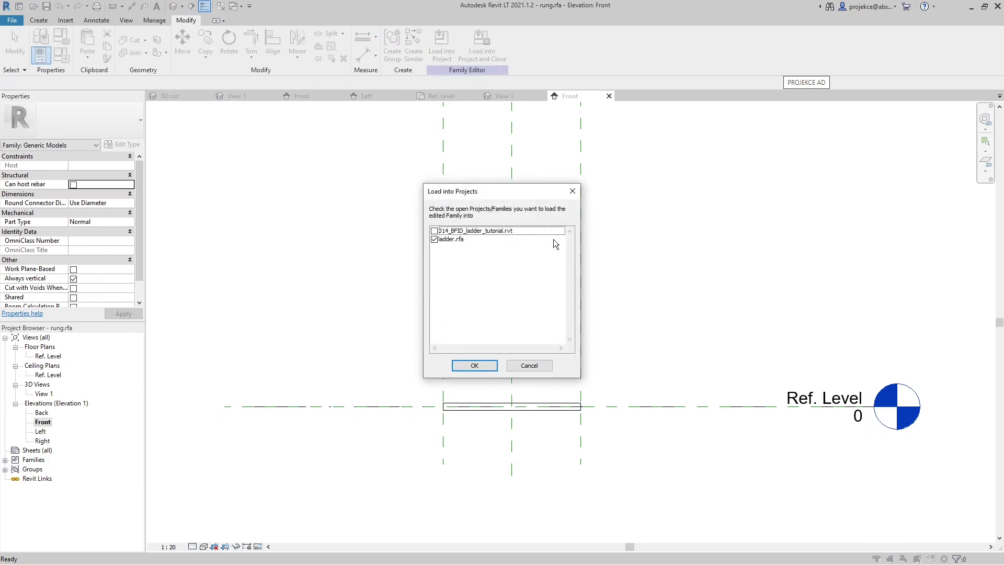
left_click(471, 368)
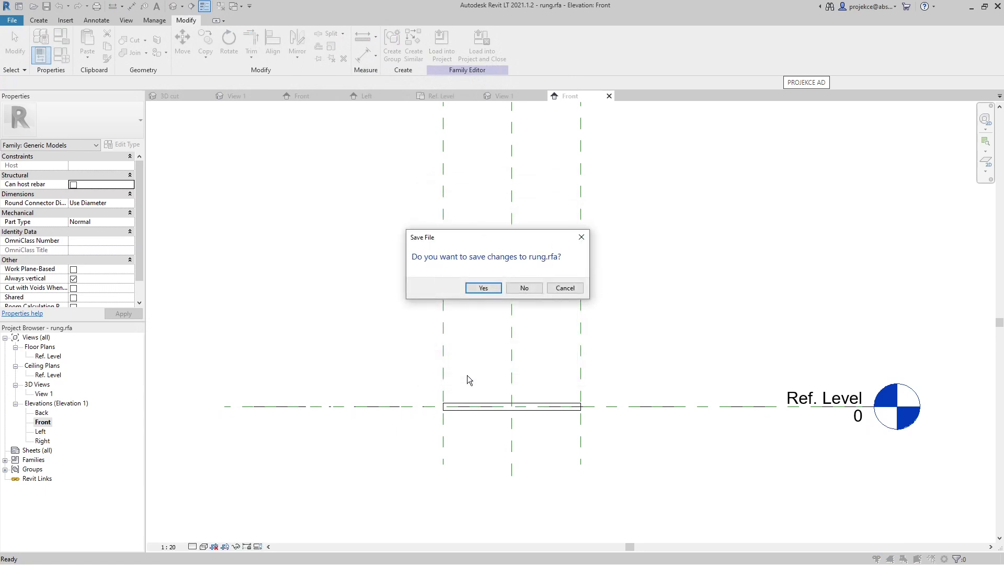
left_click(484, 287)
left_click(483, 293)
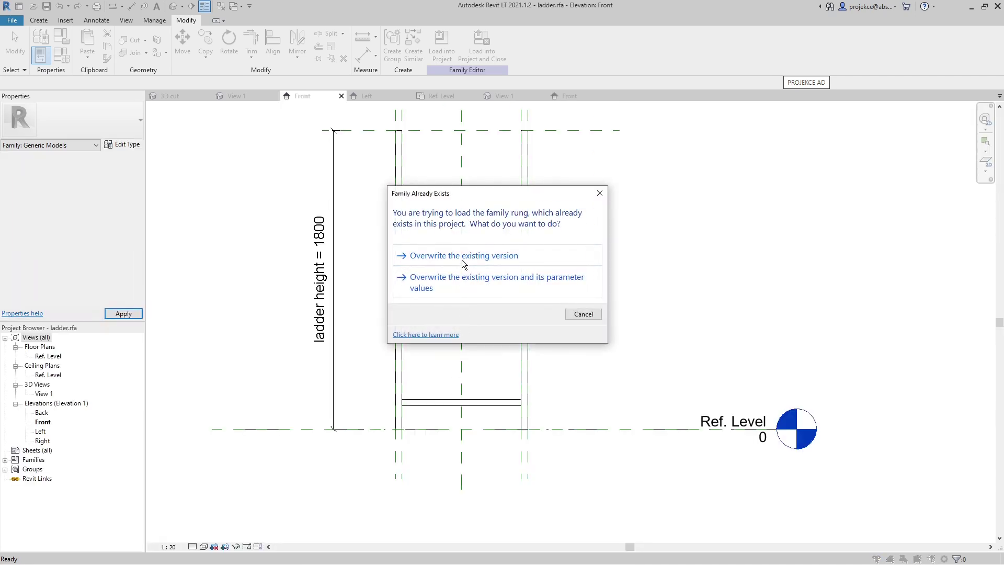
left_click(462, 259)
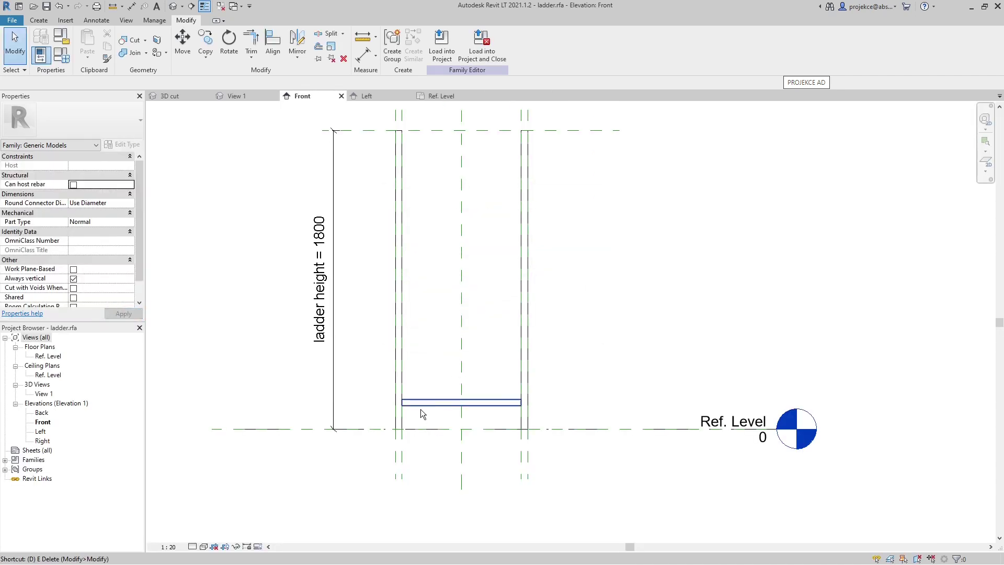
Start an aligned dimension with DI, picking Ref. Level as the first reference
key("d")
key("i")
left_click(384, 430)
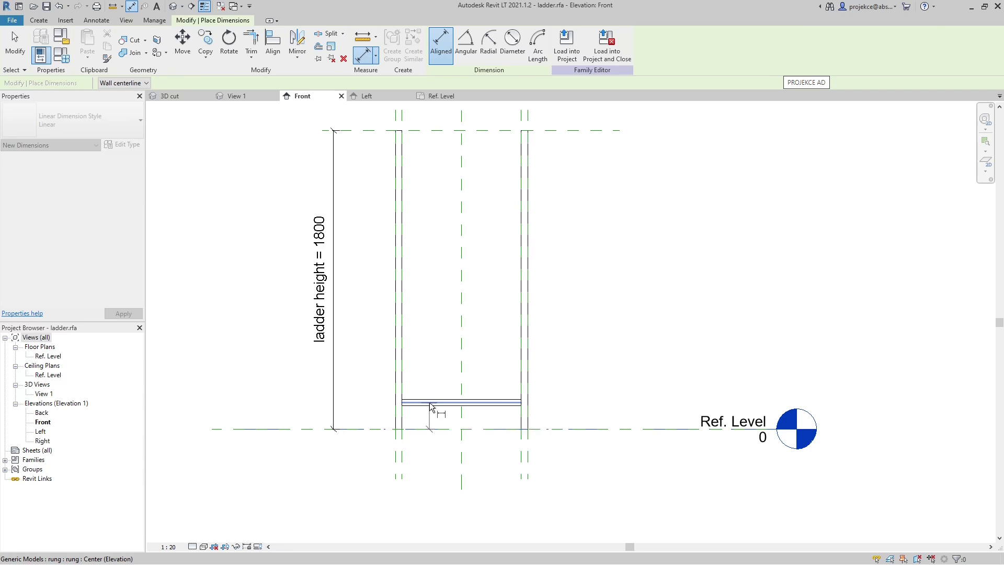
Complete the 160 dimension from Ref. Level to the rung beside the ladder
left_click(430, 406)
left_click(374, 375)
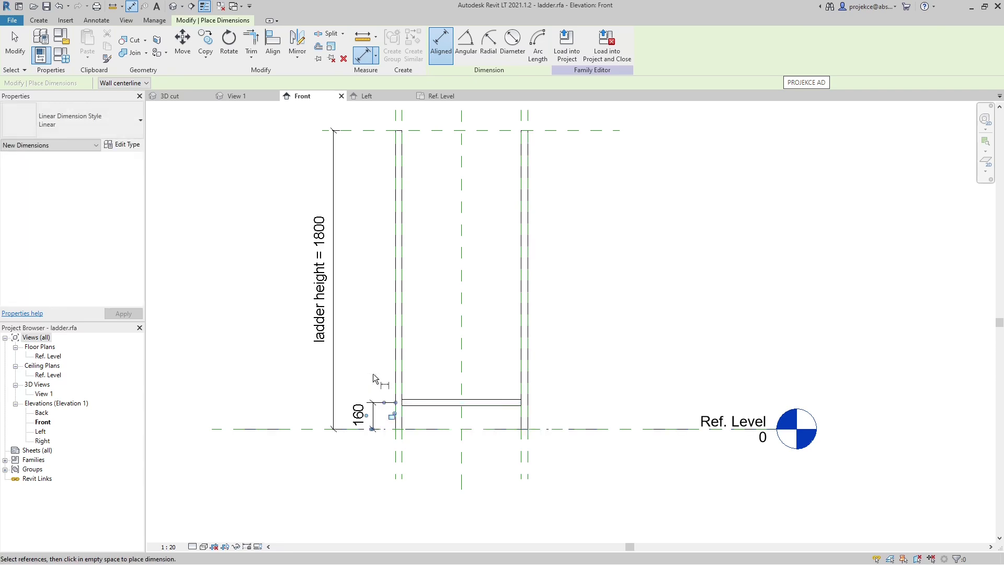
key("Escape")
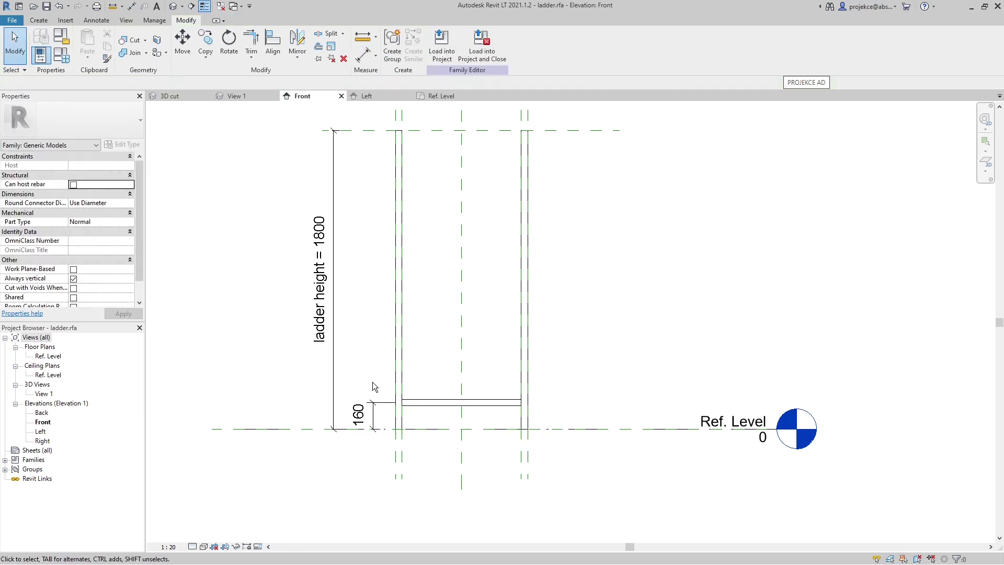
Label the 160 dimension with a new instance parameter named 'rung offset'
left_click(371, 414)
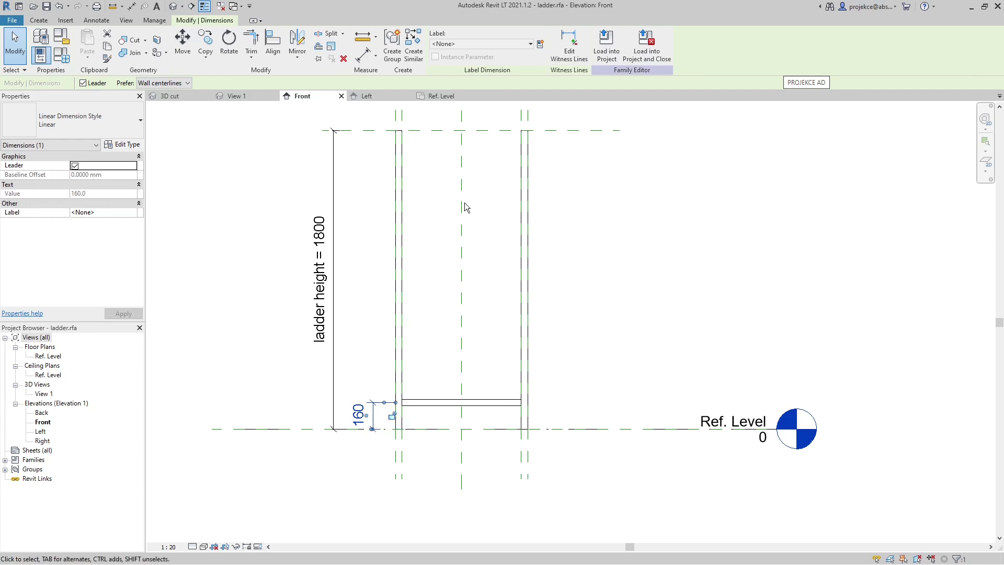
left_click(540, 44)
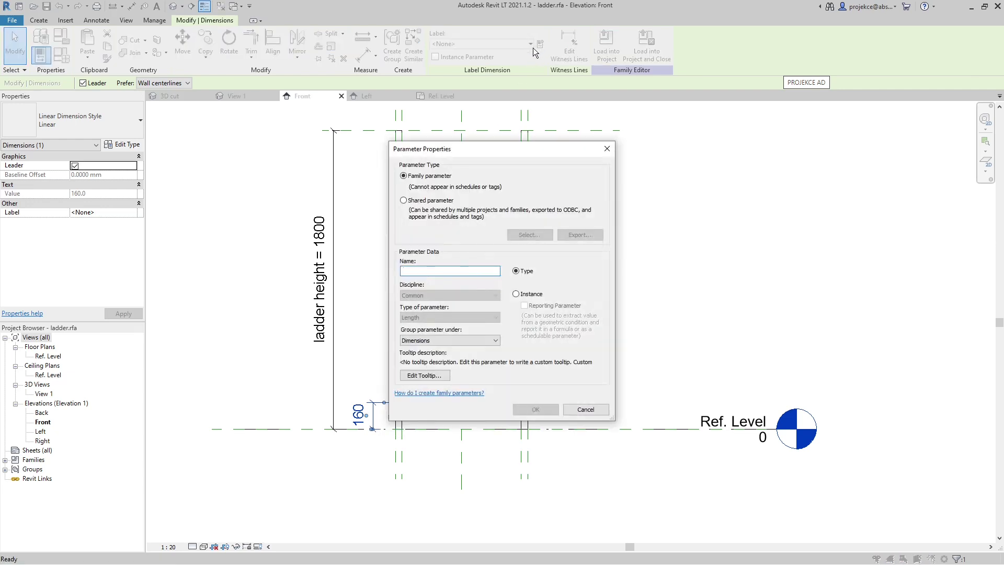
left_click(517, 294)
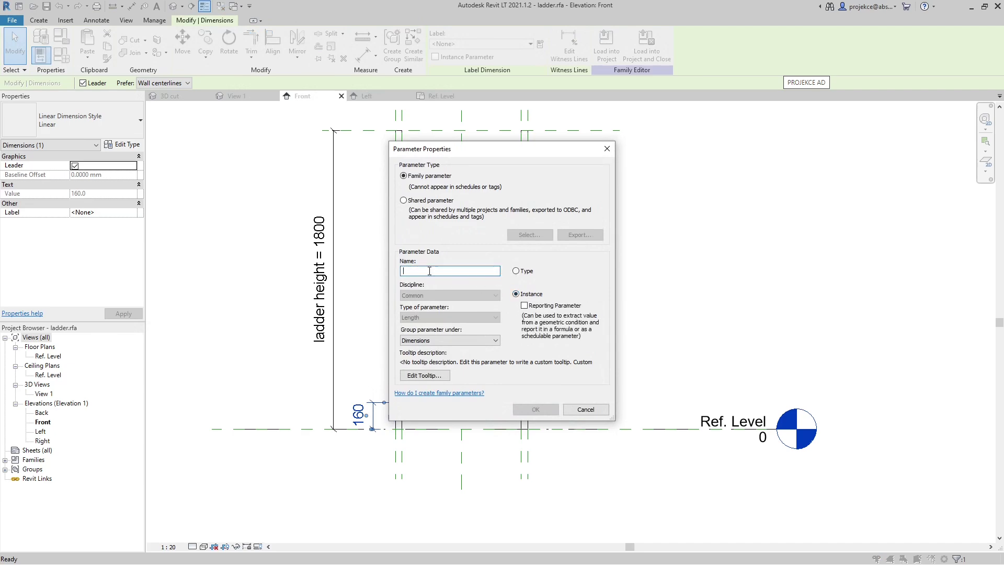
type("rung o")
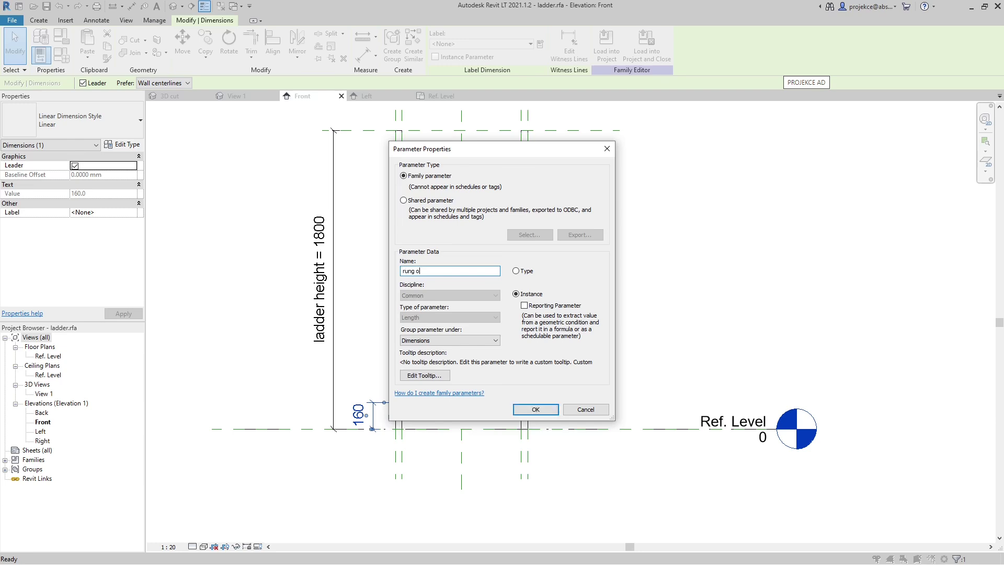
type("ffset")
left_click(535, 409)
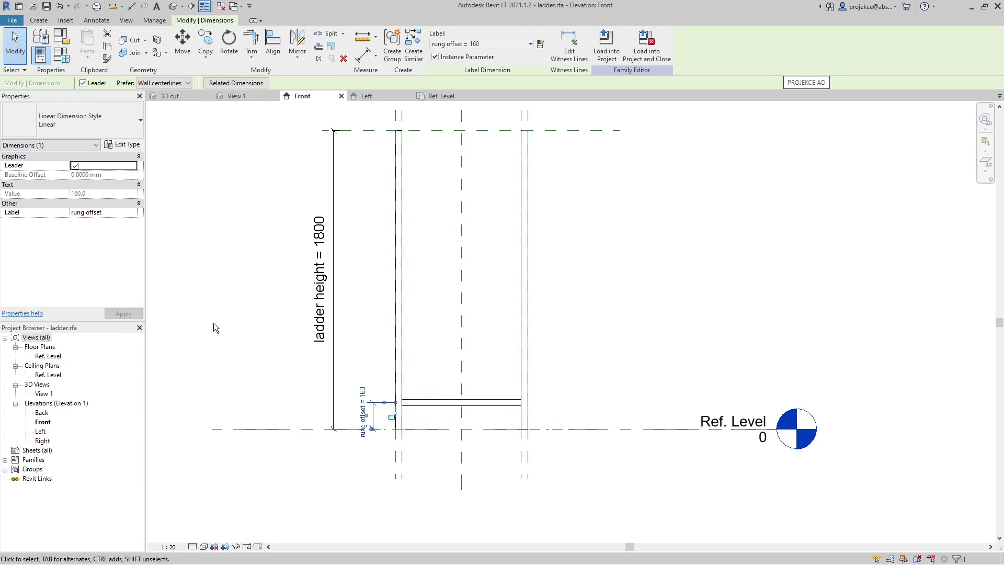
Change the rung offset value to 300 in Family Types
left_click(66, 61)
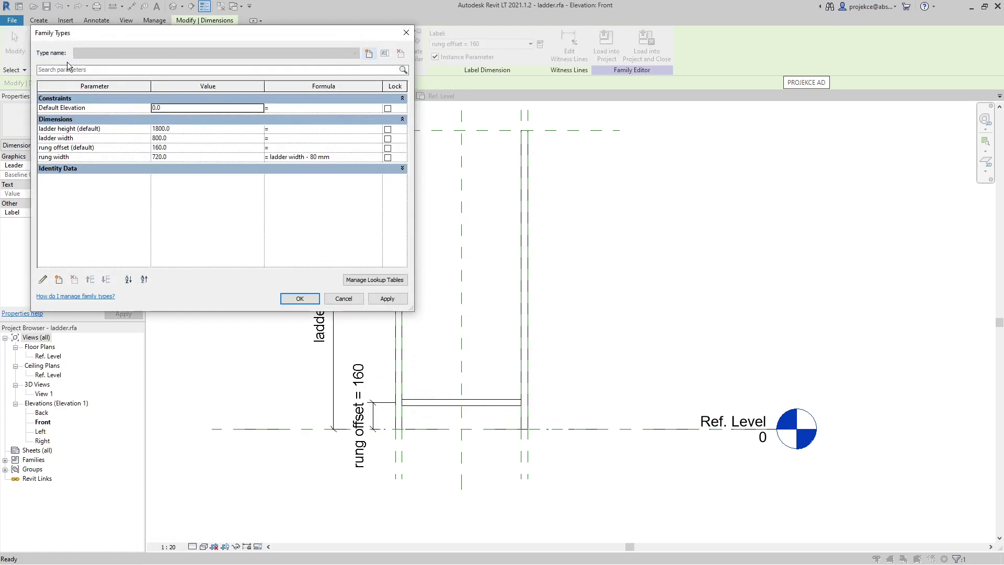
left_click(188, 147)
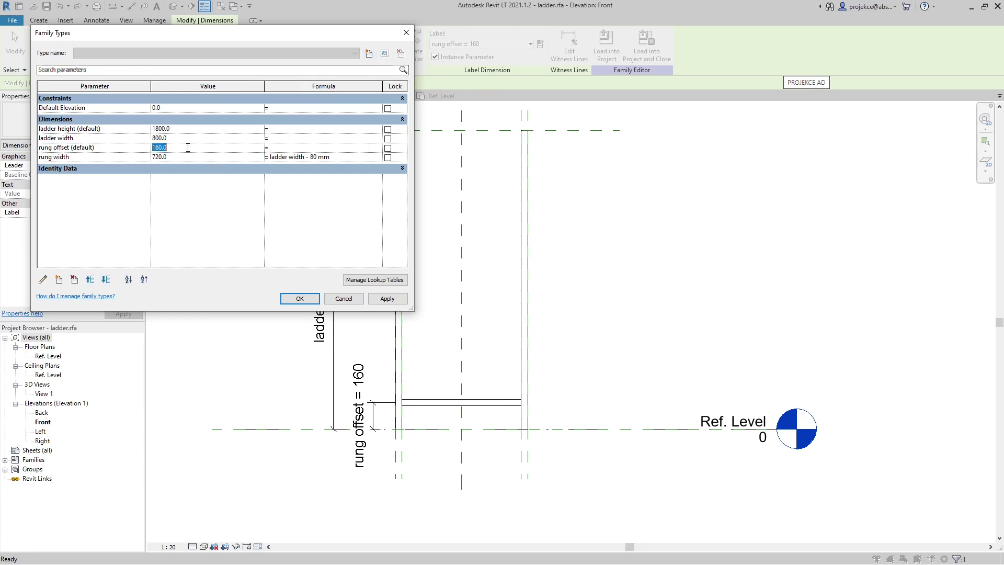
type("300")
key("Tab")
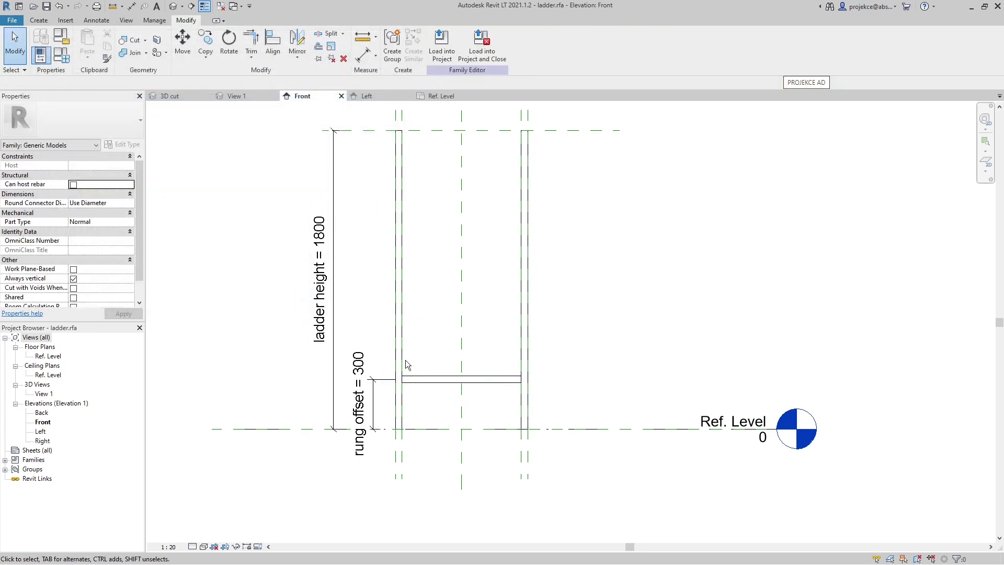
Set the Front elevation view scale to 1 : 10
left_click(169, 547)
left_click(175, 432)
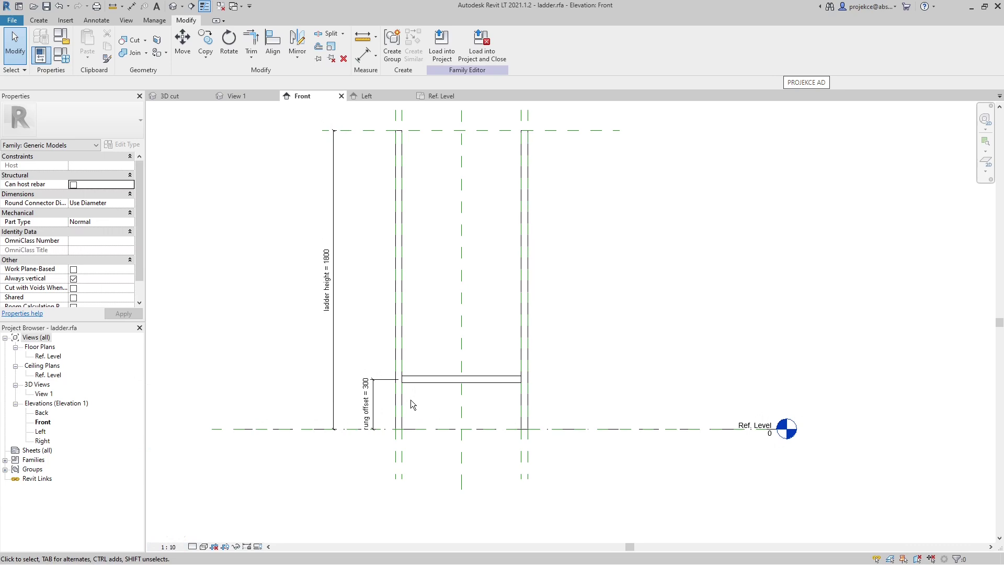
left_click(206, 57)
Array the rung upward into two copies spaced 460 apart
left_click(420, 381)
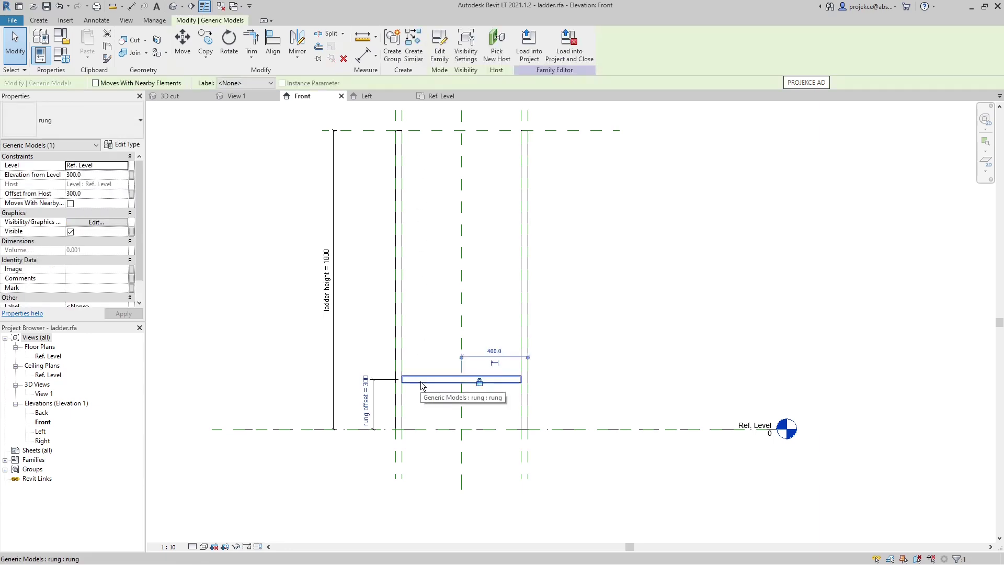
left_click(206, 57)
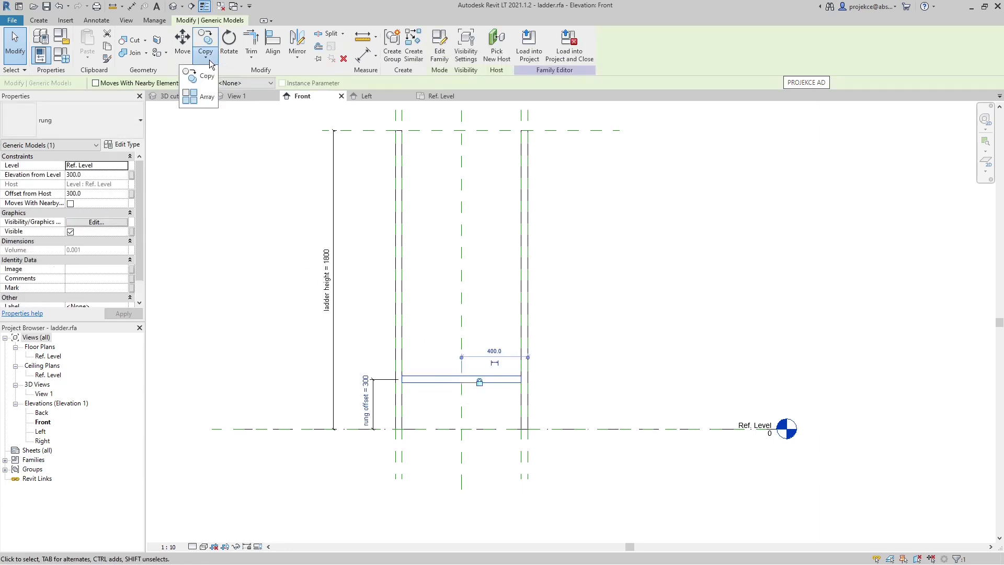
left_click(201, 102)
key("a")
key("r")
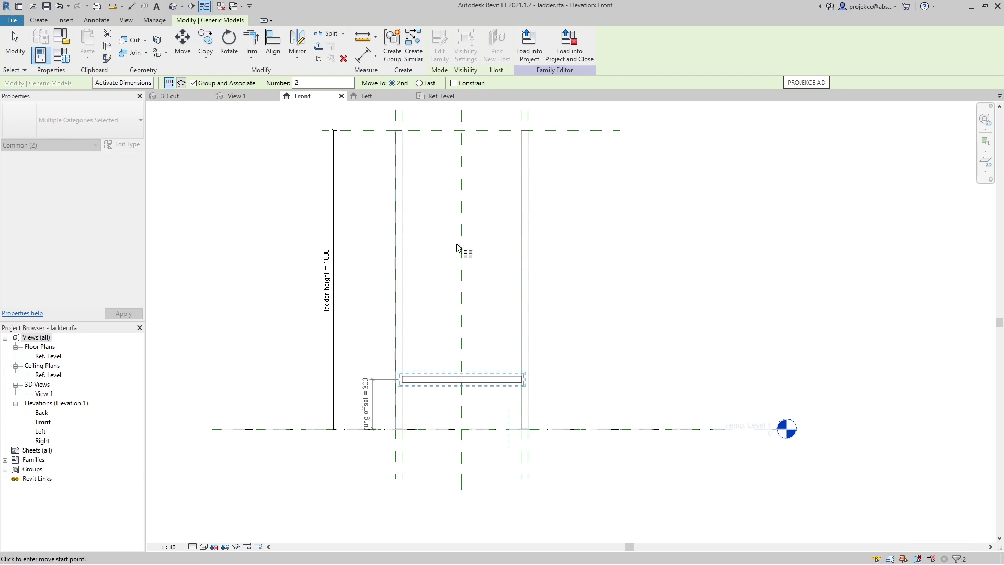
left_click(520, 383)
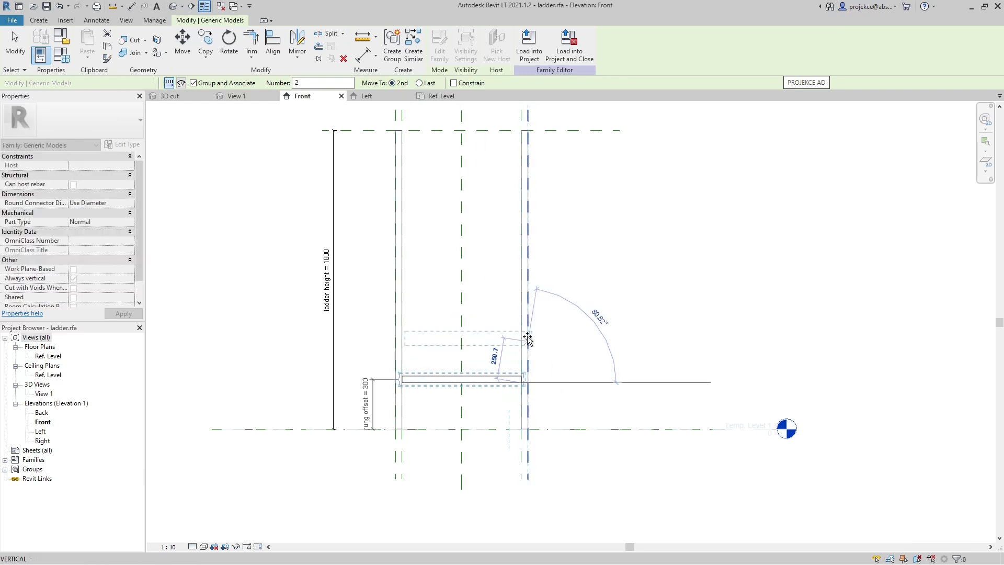
left_click(521, 307)
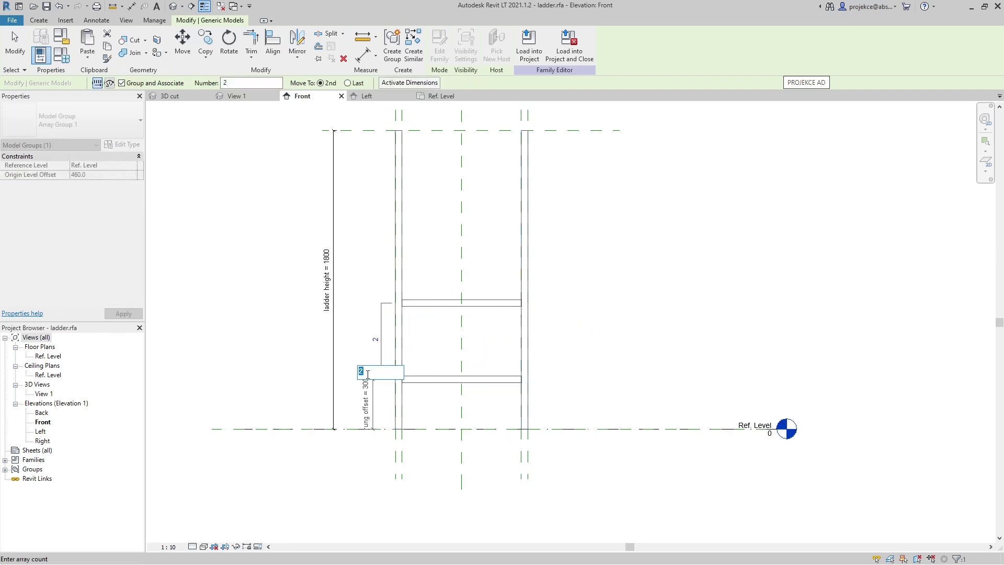
key("Return")
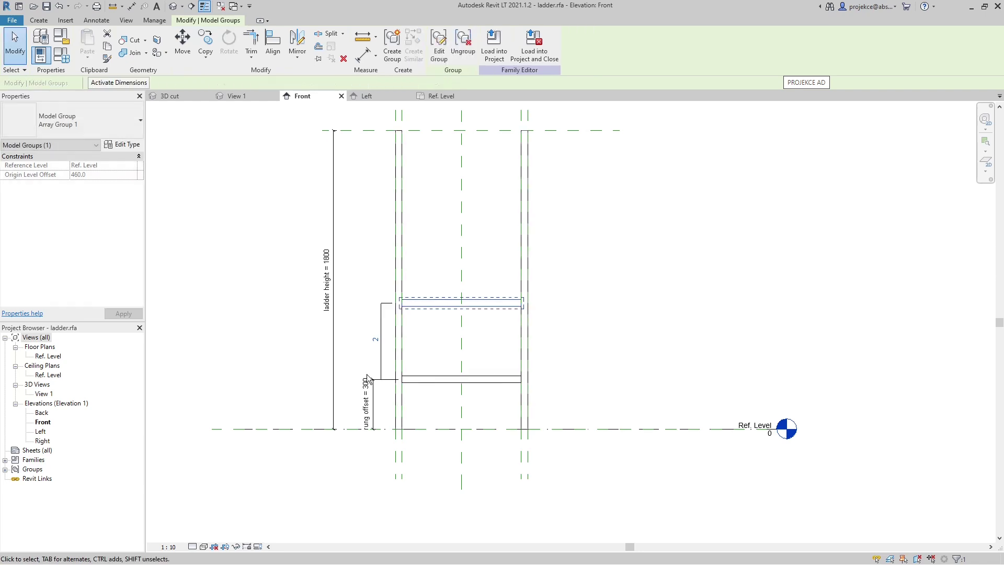
Change the rung array count to 6
left_click(421, 306)
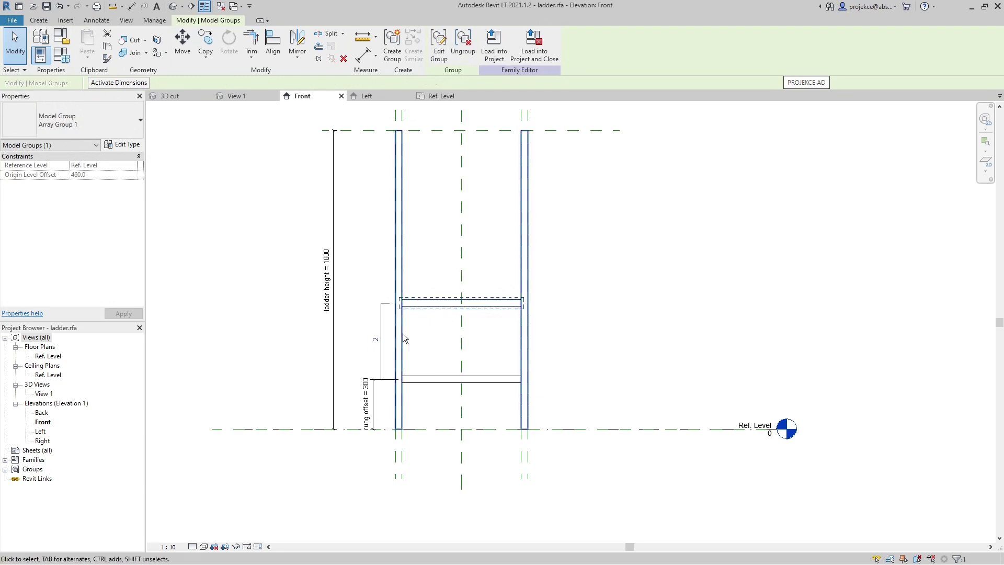
left_click(376, 342)
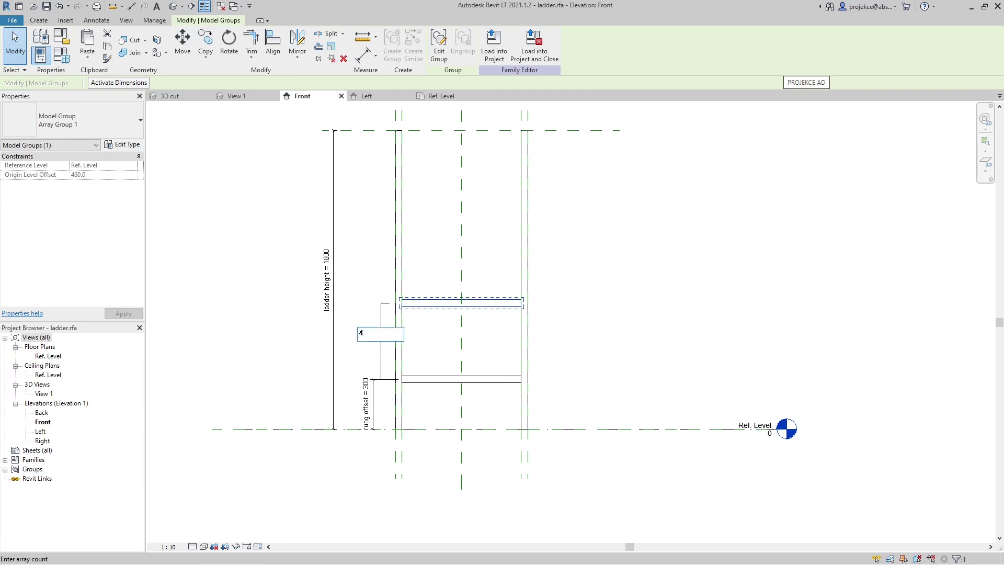
key("Return")
left_click(375, 264)
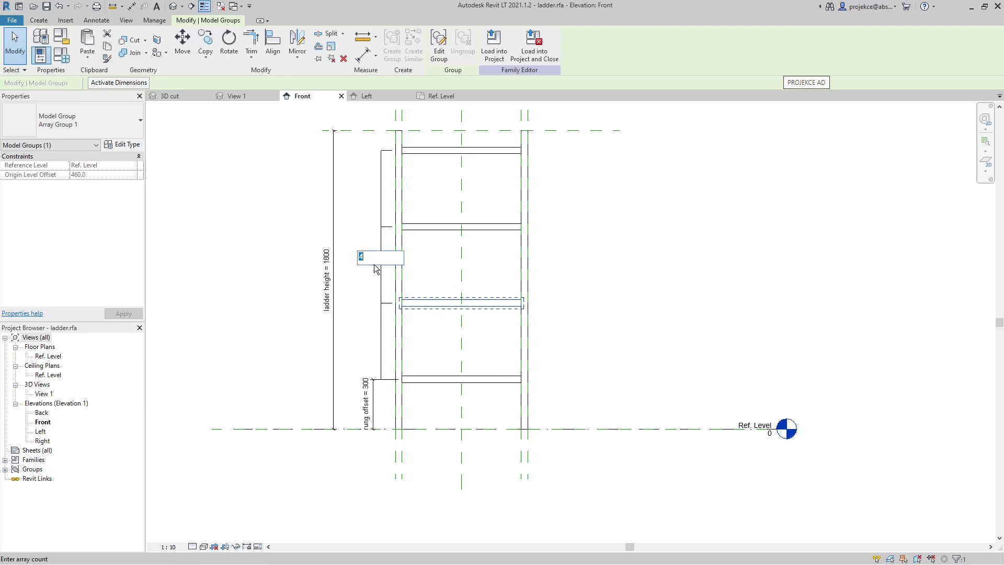
type("6")
key("Return")
scroll(379, 324, "down", 2)
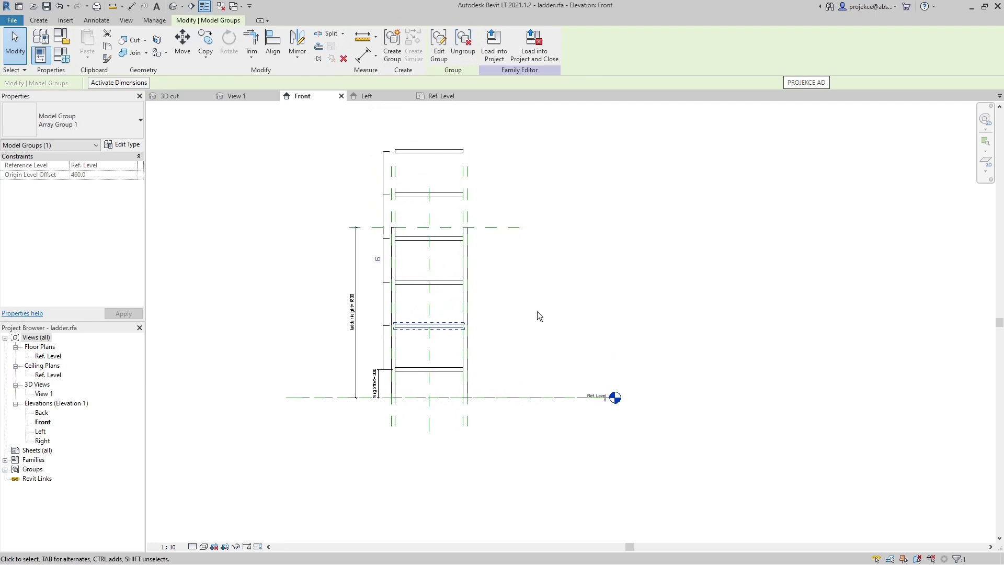
key("Escape")
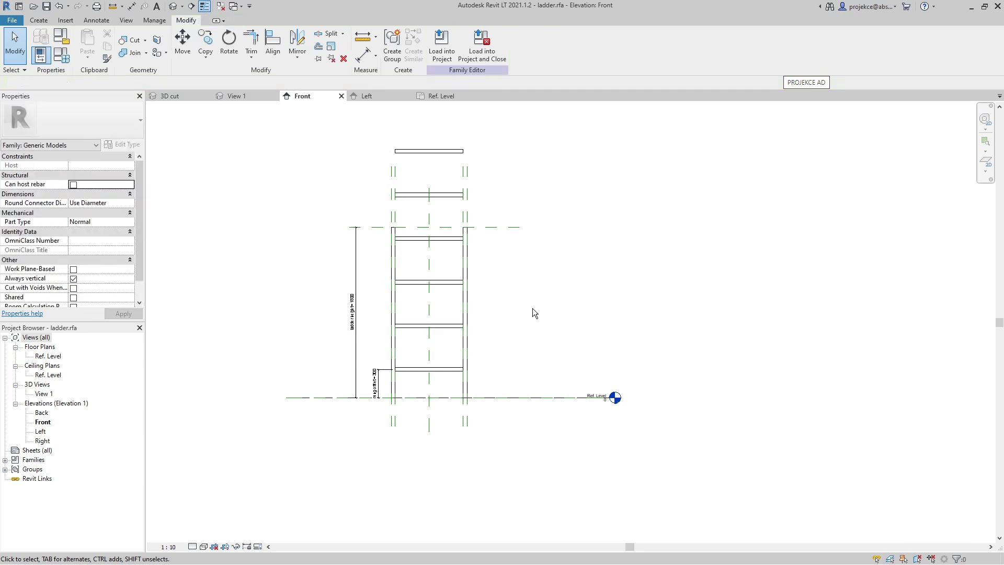
Dimension the 460 gap between the bottom two rungs and label it rung offset = 300, accepting the warning
scroll(456, 381, "up", 3)
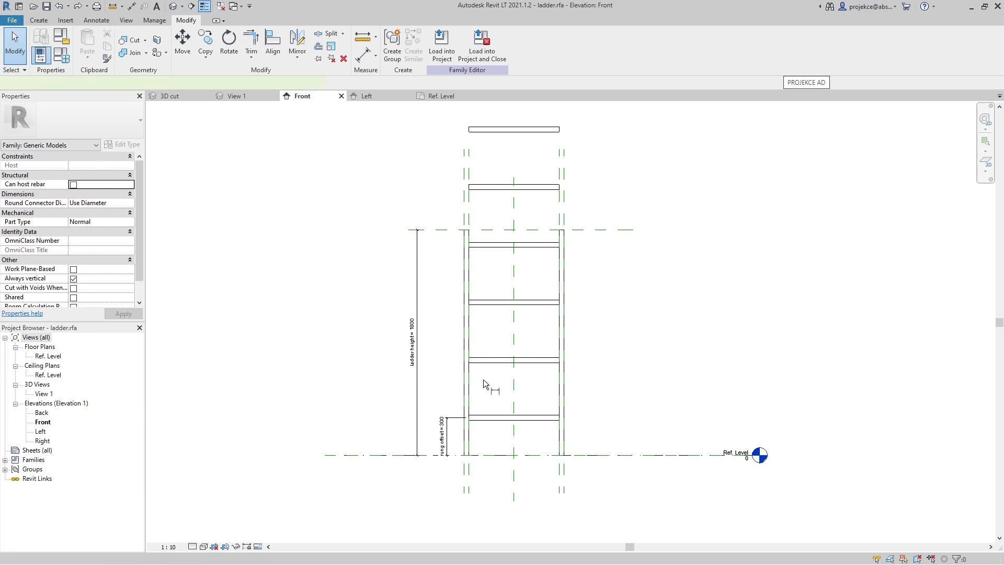
left_click(496, 418)
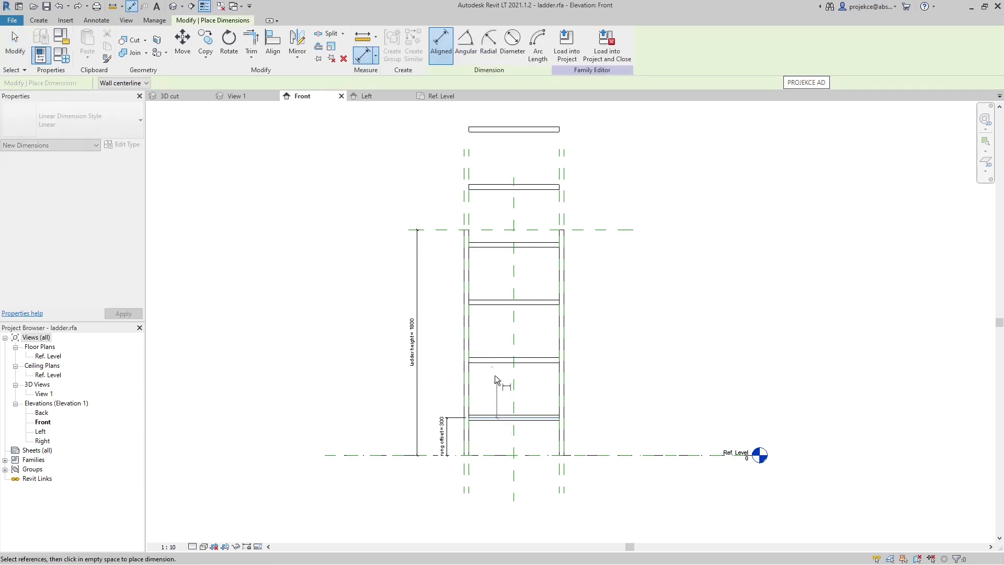
left_click(488, 362)
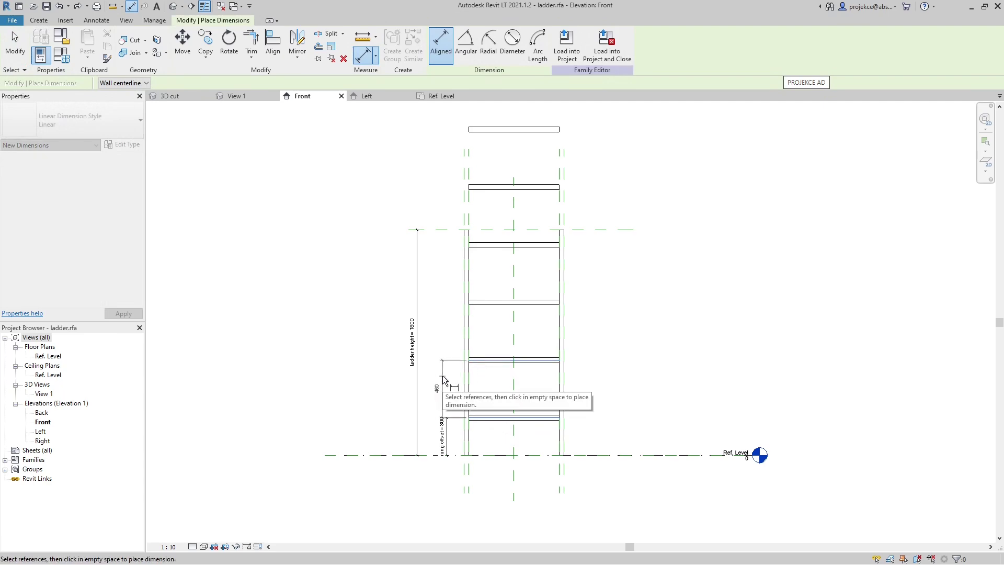
left_click(444, 378)
key("Escape")
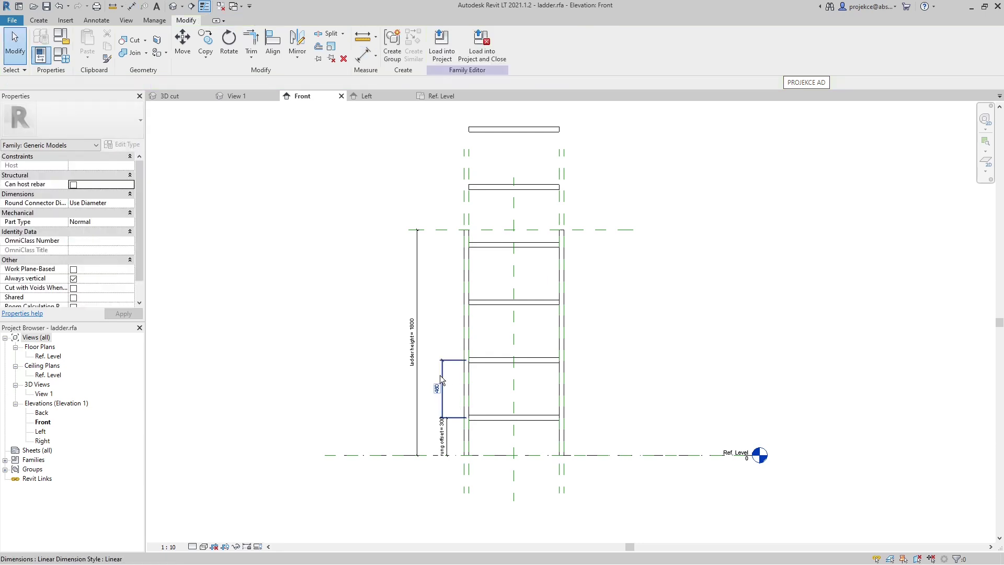
left_click(441, 380)
left_click(468, 42)
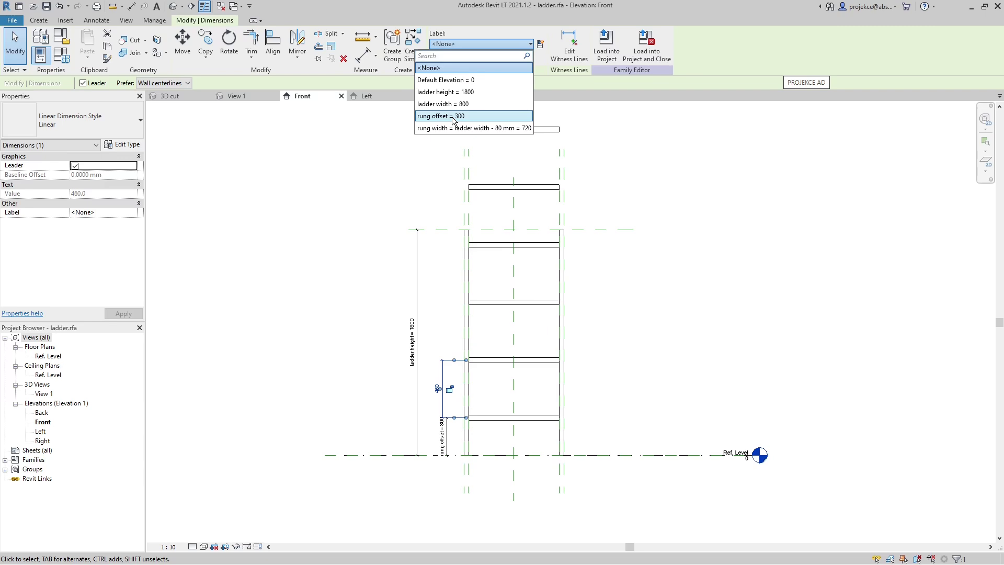
left_click(453, 119)
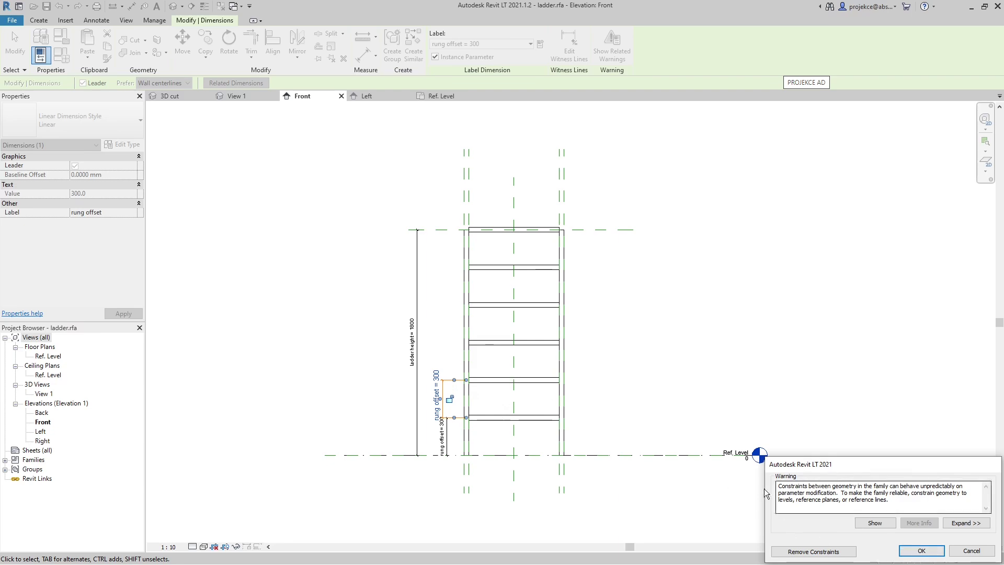
left_click(921, 552)
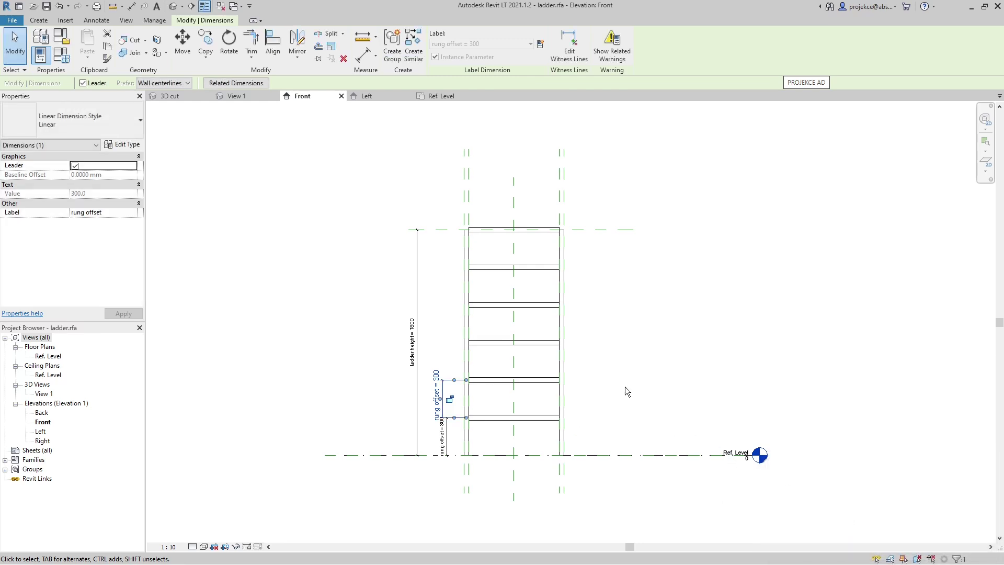
Flex rung offset to 500, then set it to 250 and close Family Types
left_click(62, 54)
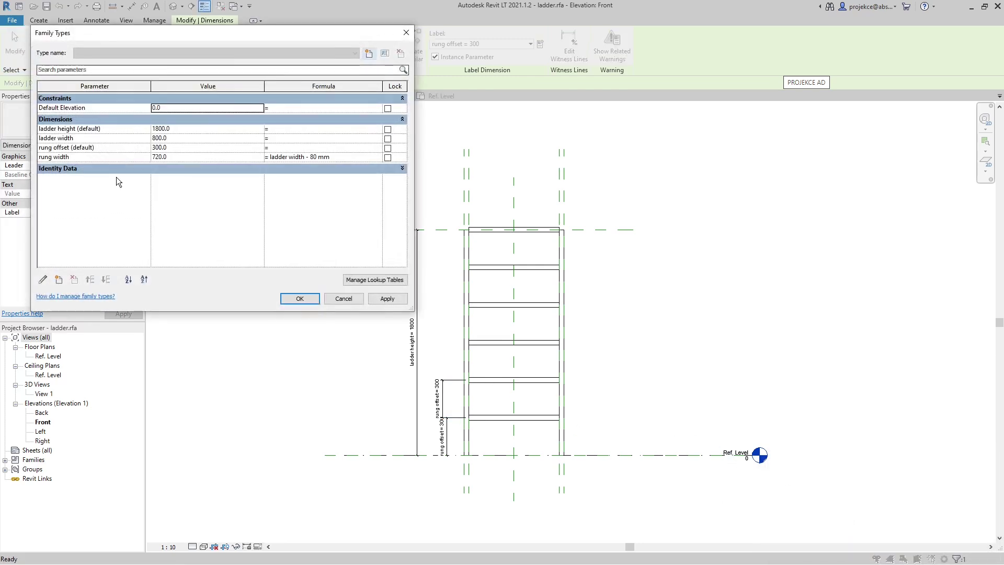
left_click(179, 146)
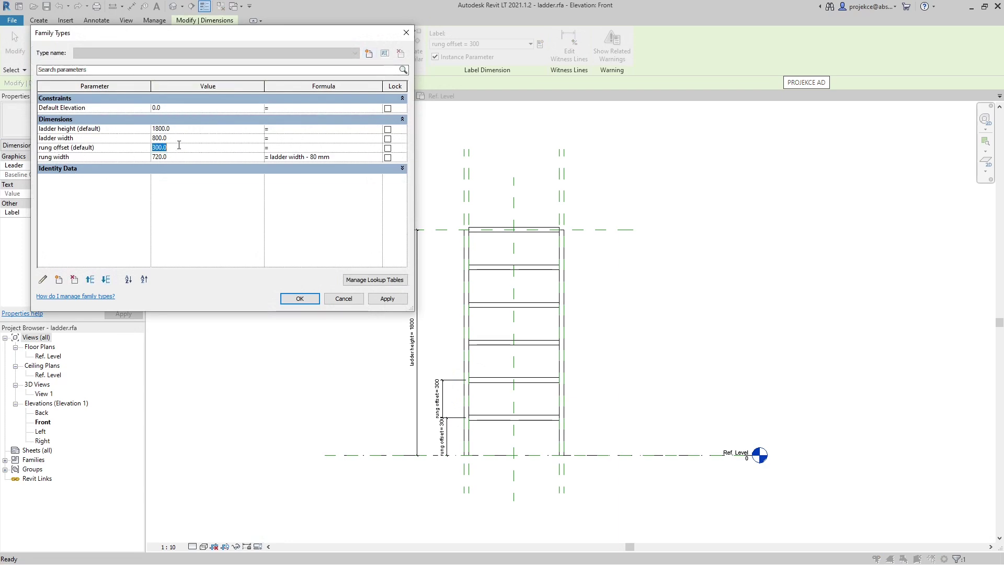
type("500")
left_click(390, 298)
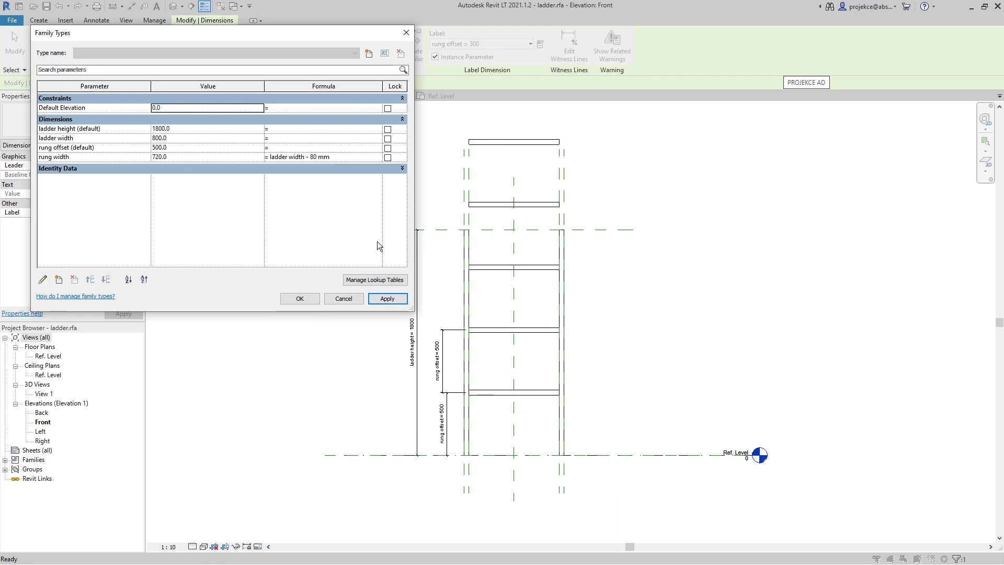
left_click(202, 149)
type("250")
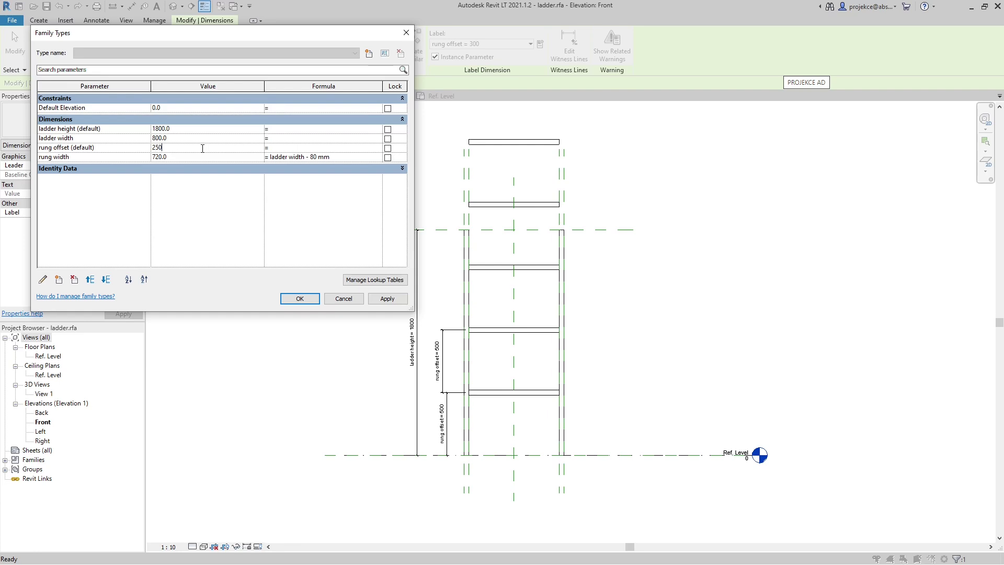
key("Tab")
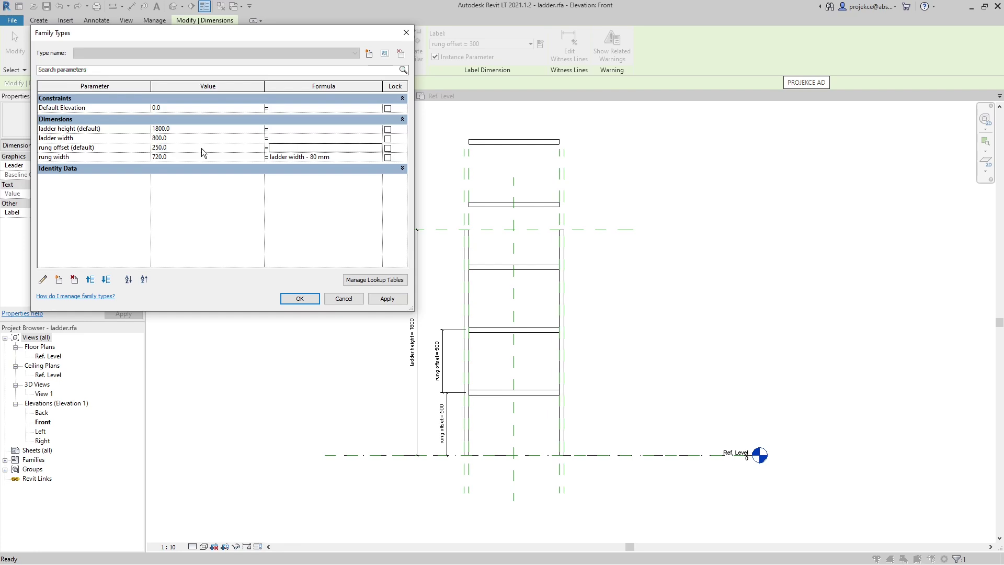
left_click(299, 298)
left_click(306, 298)
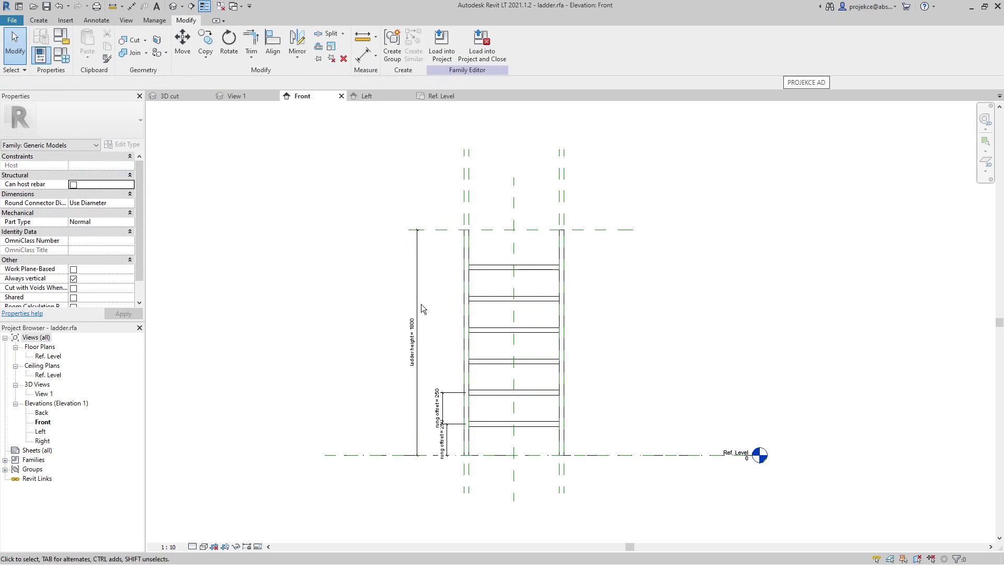
Set the ladder height to 2000 in Family Types
left_click(61, 54)
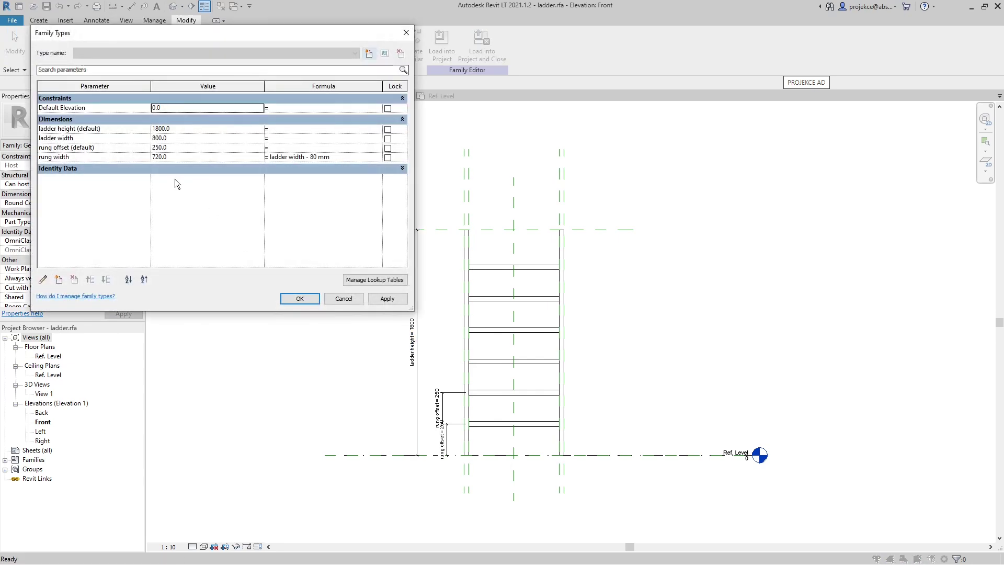
left_click(185, 128)
type("200")
key("Tab")
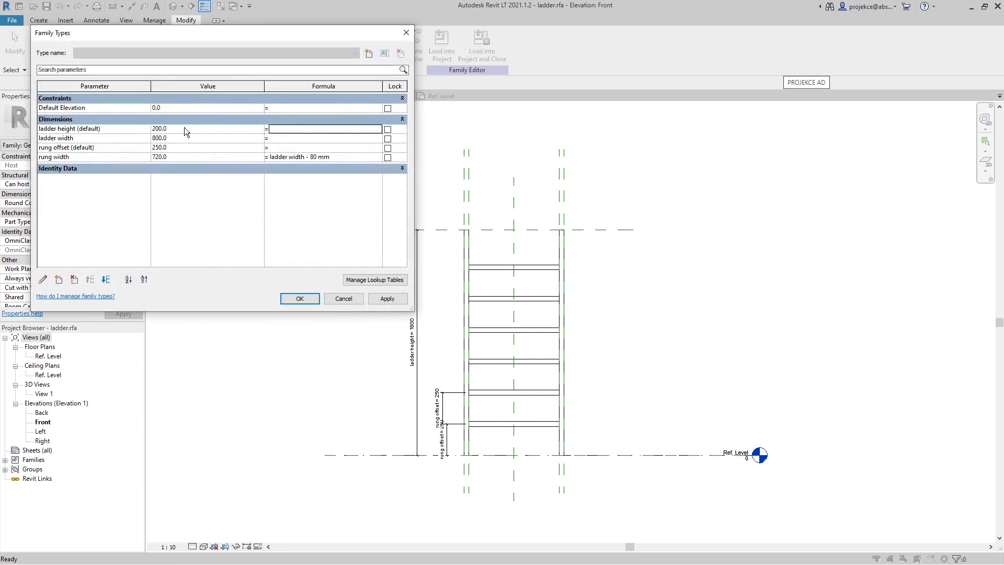
left_click(184, 128)
type("2")
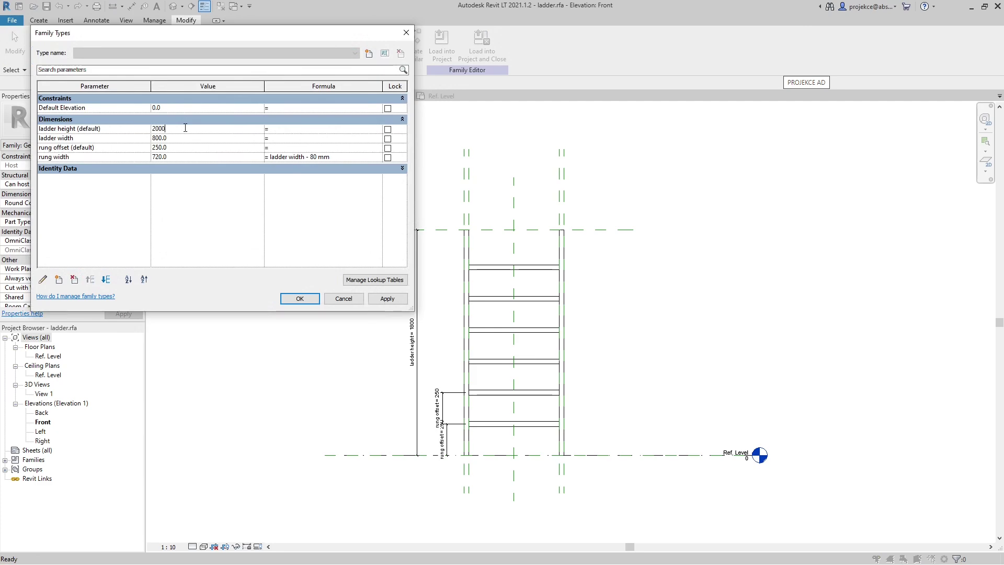
type("000")
key("Tab")
left_click(298, 302)
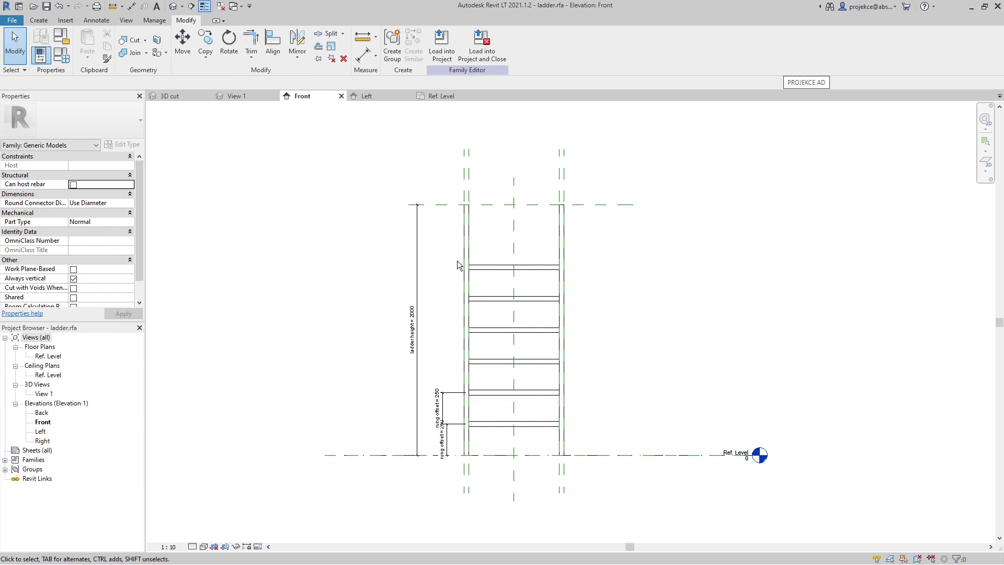
left_click(495, 302)
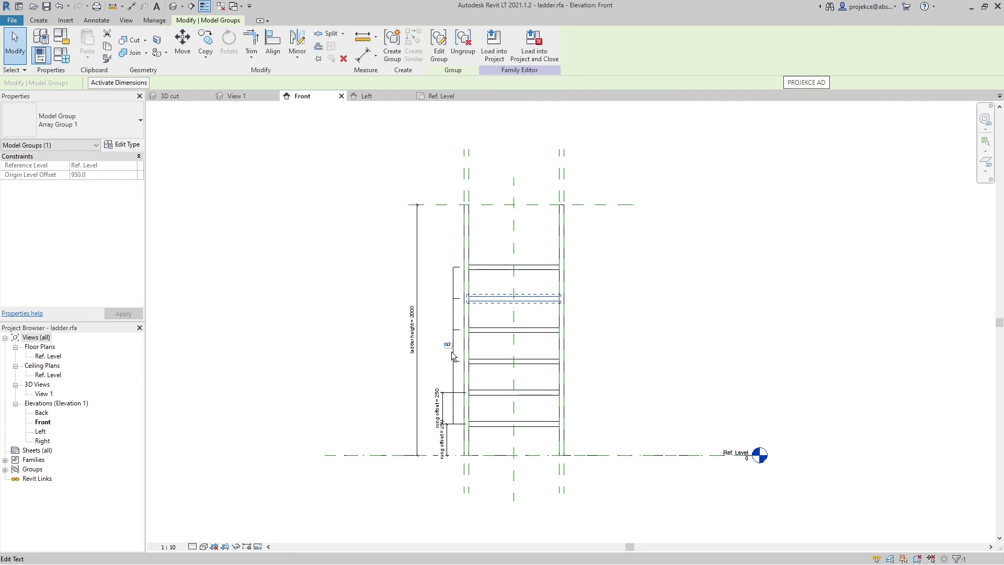
Label the rung array count with a new instance parameter, number of rungs
left_click(455, 319)
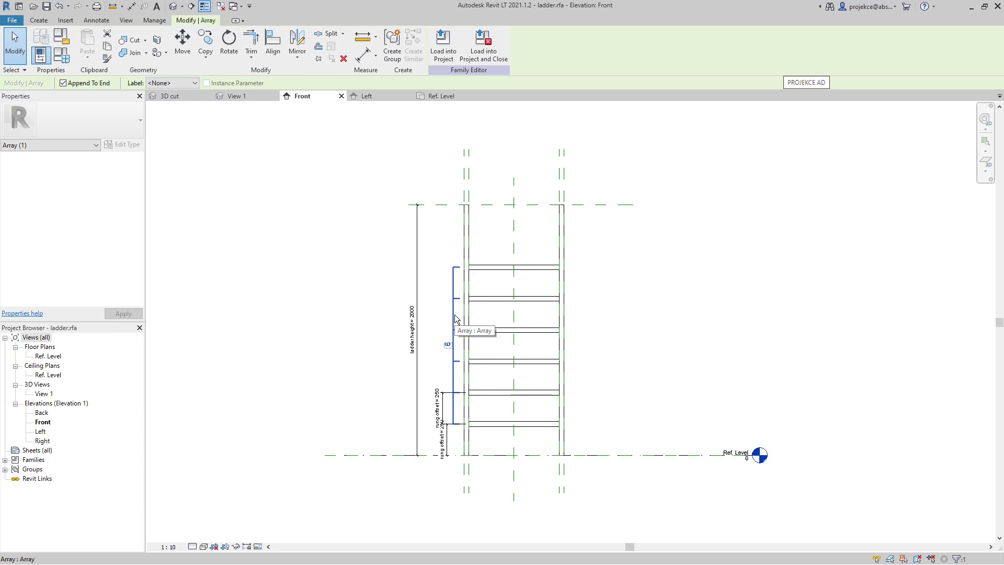
left_click(170, 83)
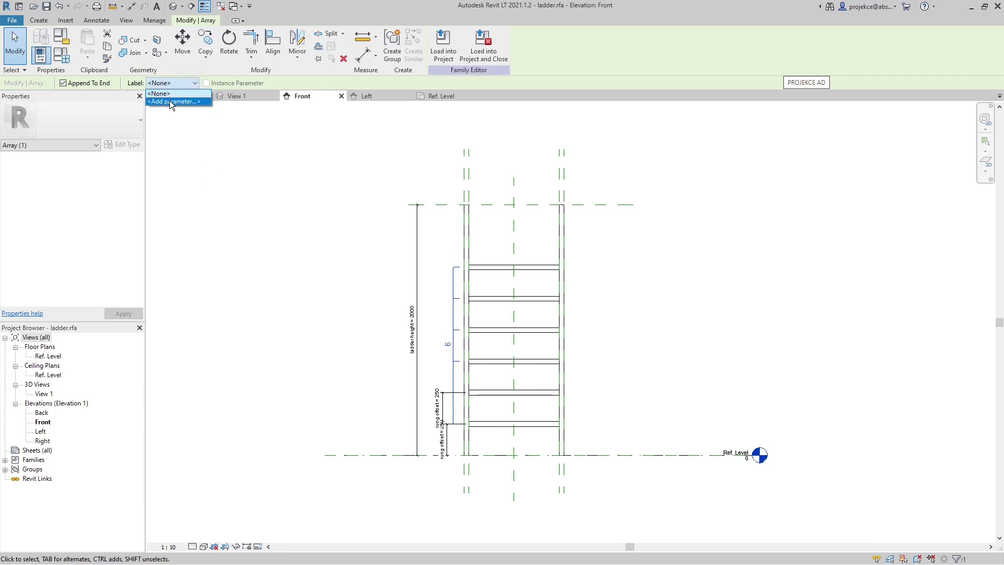
left_click(169, 101)
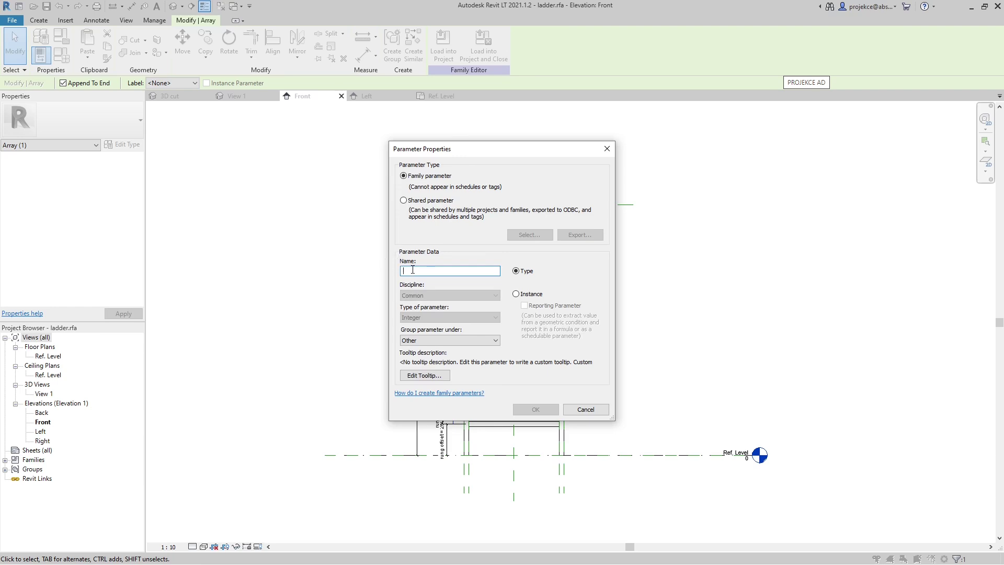
type("number of ")
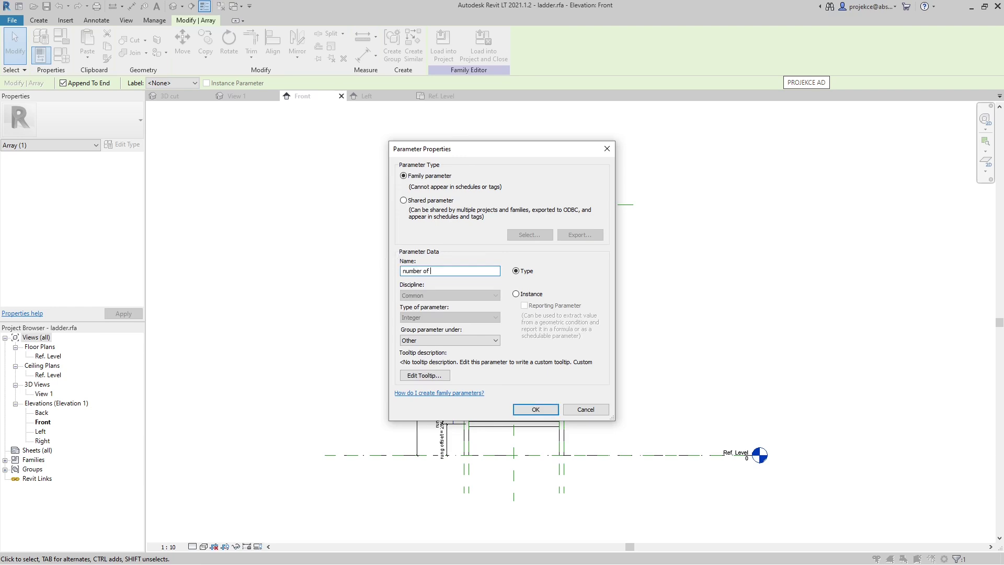
type("rungs")
left_click(543, 411)
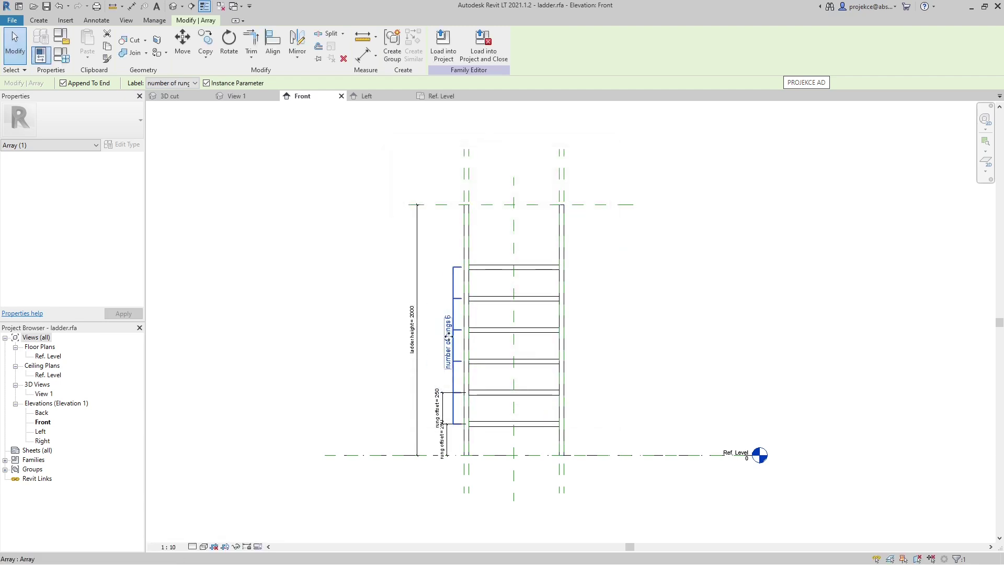
left_click(61, 55)
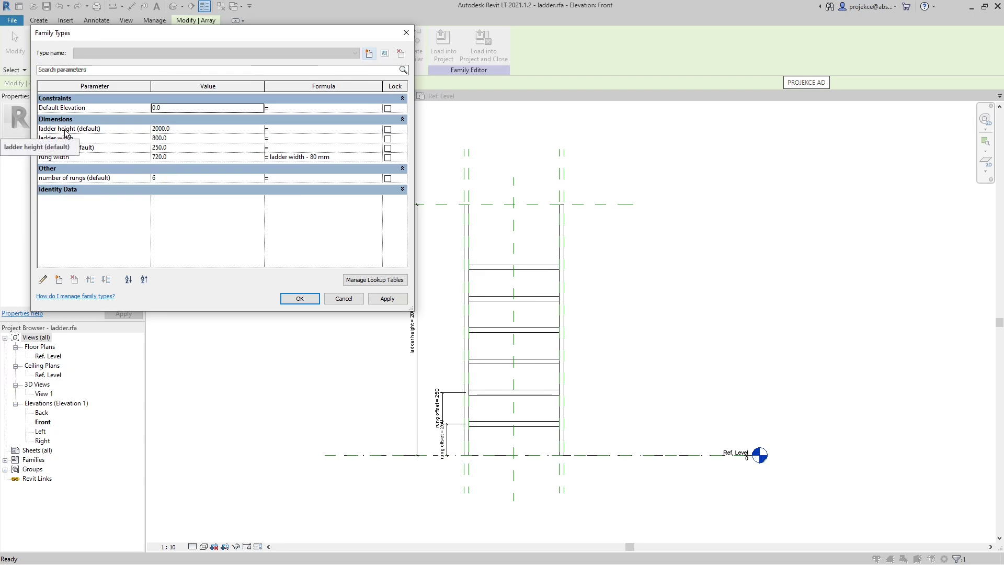
Give number of rungs the formula 'ladder height / rung offset' and apply it
left_click(109, 129)
key("ctrl+c")
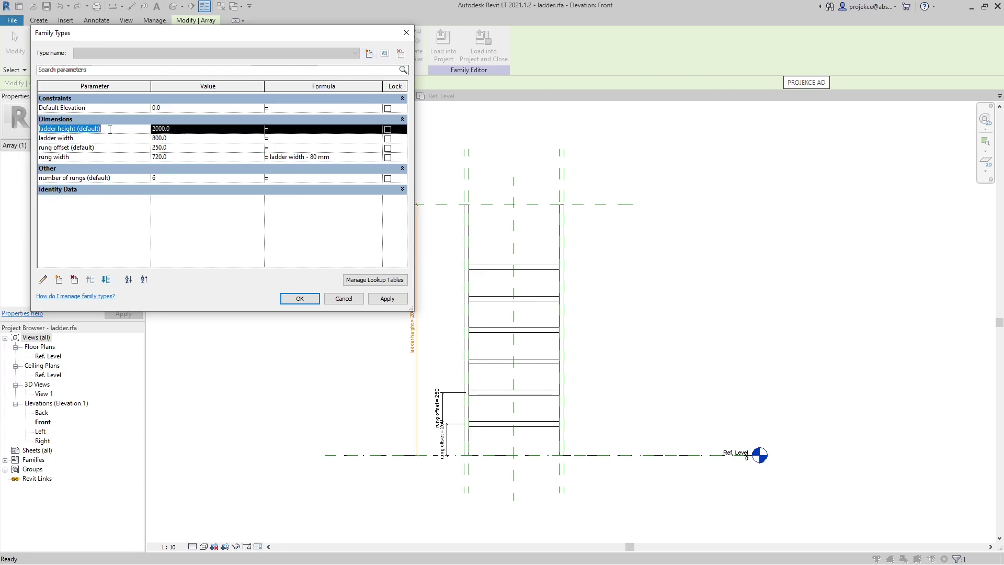
left_click(290, 177)
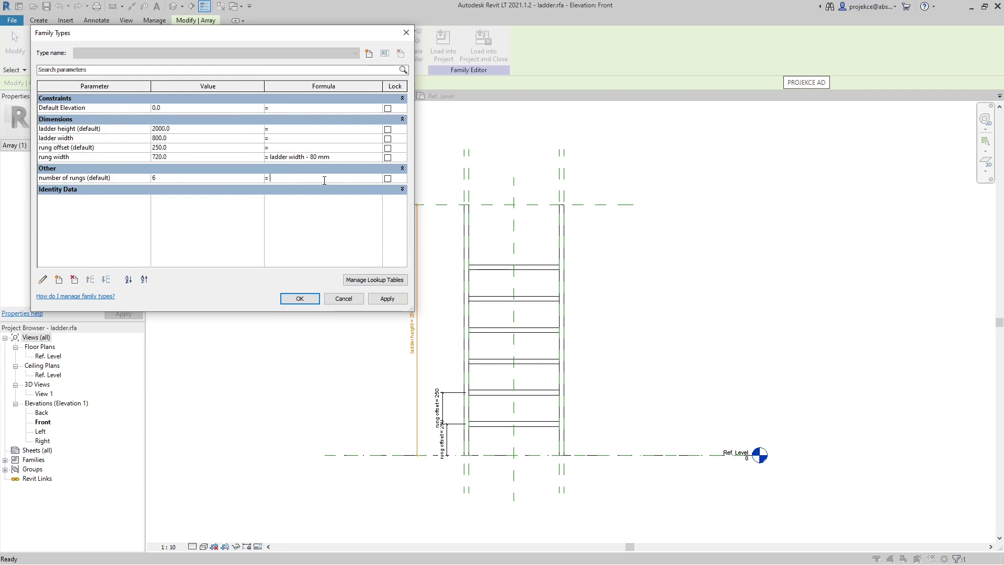
key("ctrl+v")
left_click(100, 146)
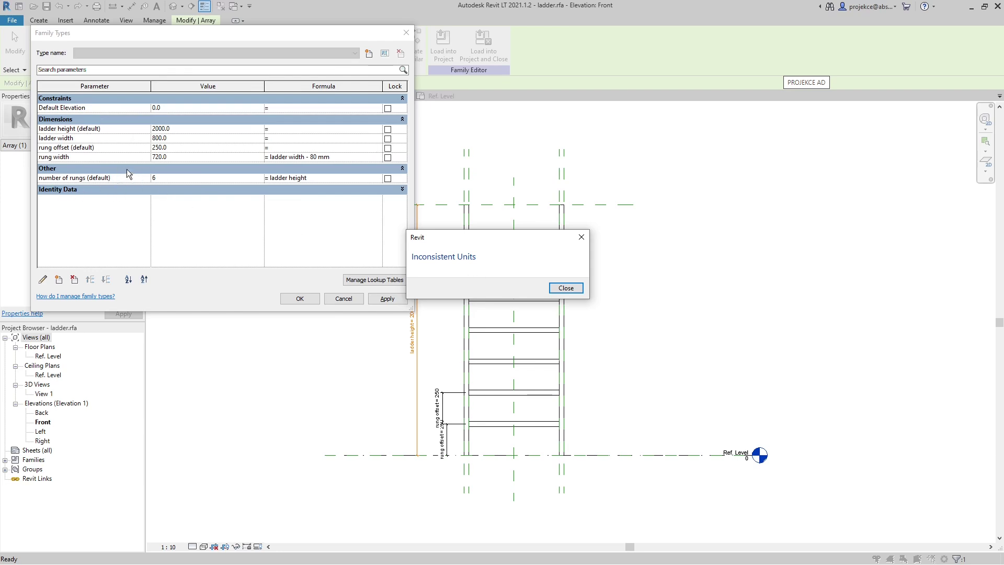
left_click(561, 289)
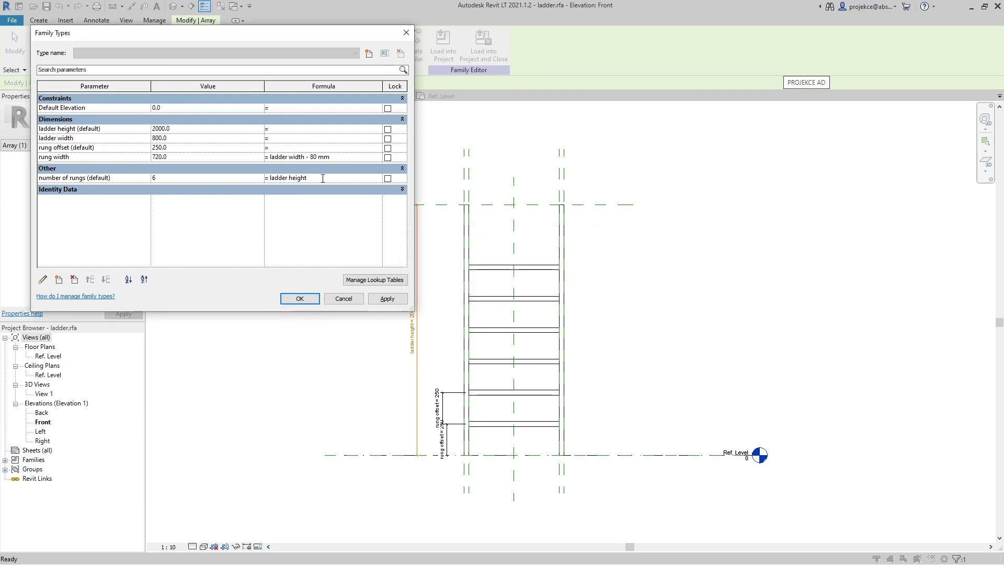
type("/")
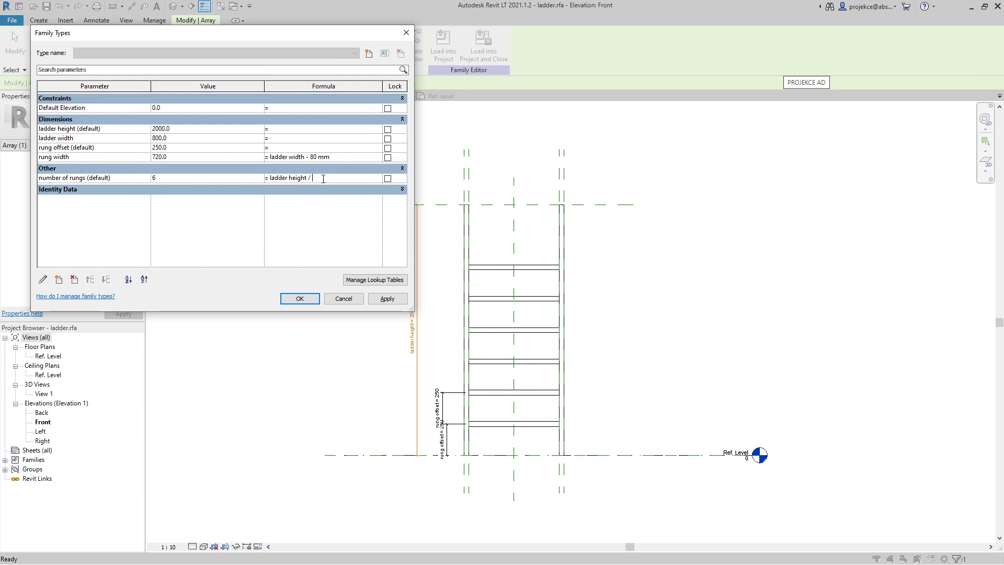
type(" rung offset")
left_click(130, 158)
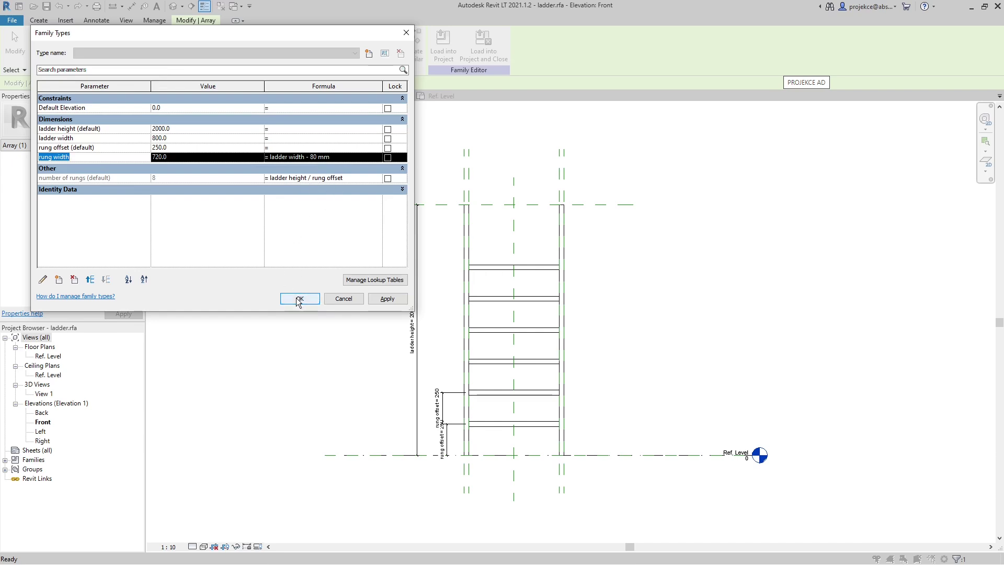
left_click(387, 297)
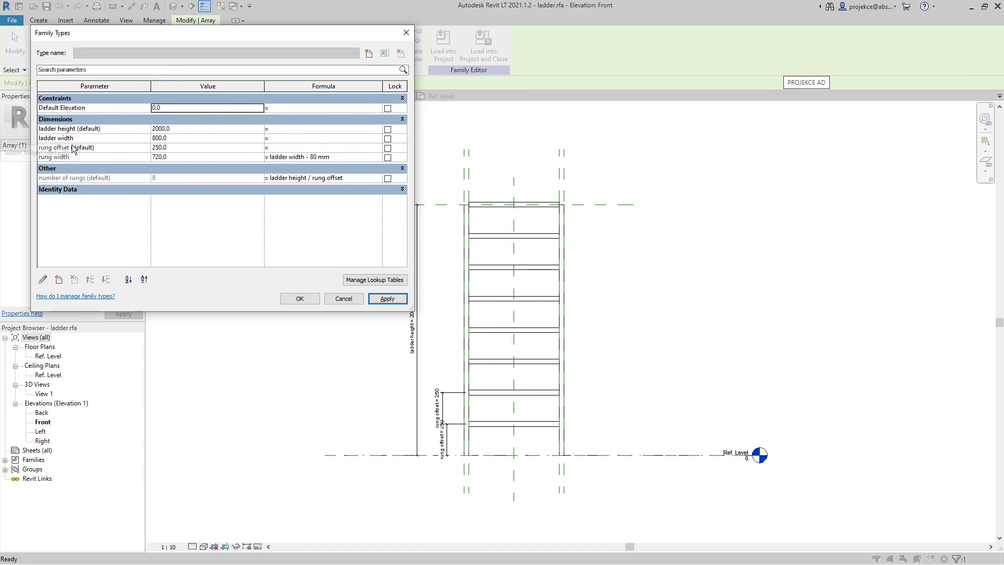
Set ladder height to 3000, apply it for 12 rungs, and close Family Types
left_click(198, 130)
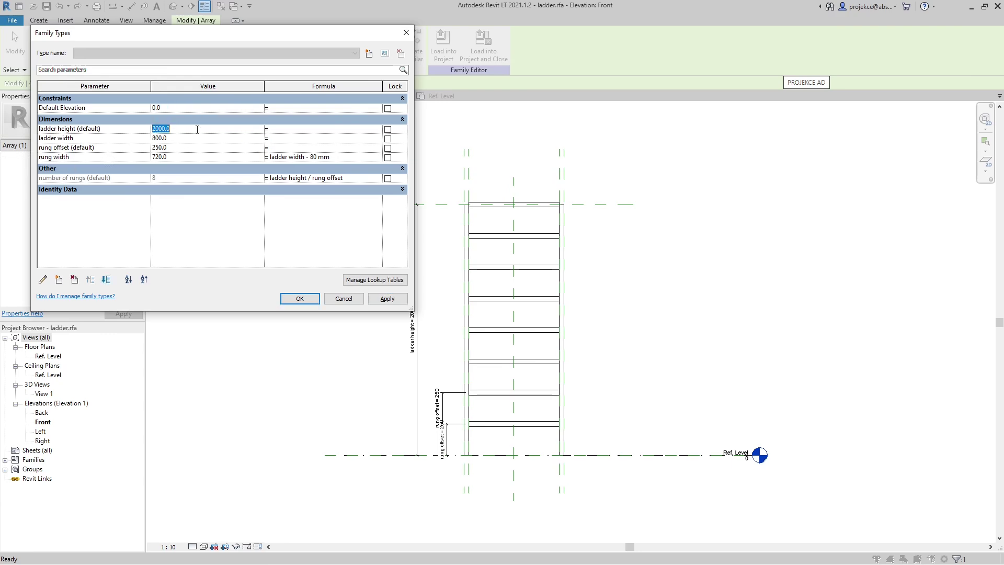
type("3000")
key("Tab")
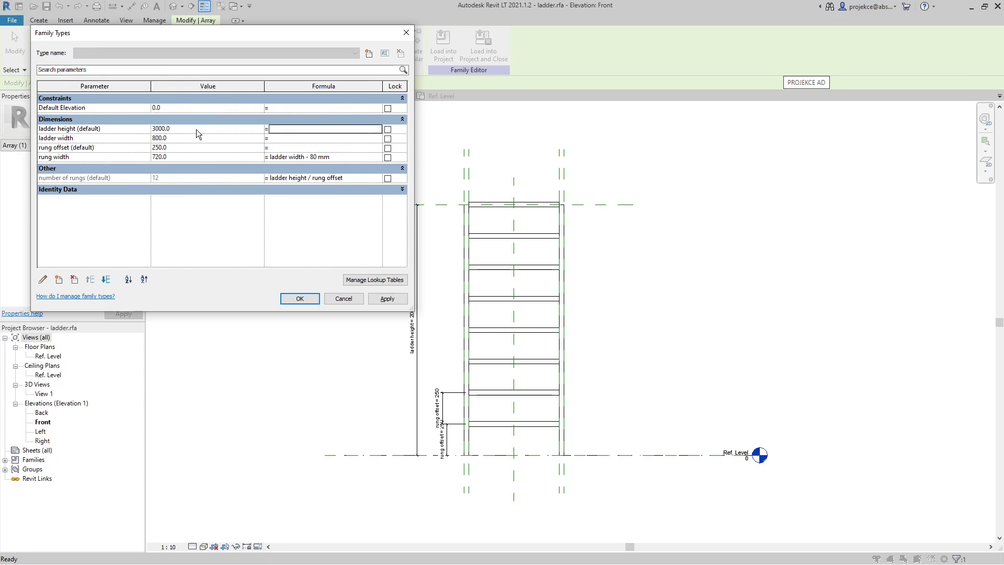
left_click(382, 299)
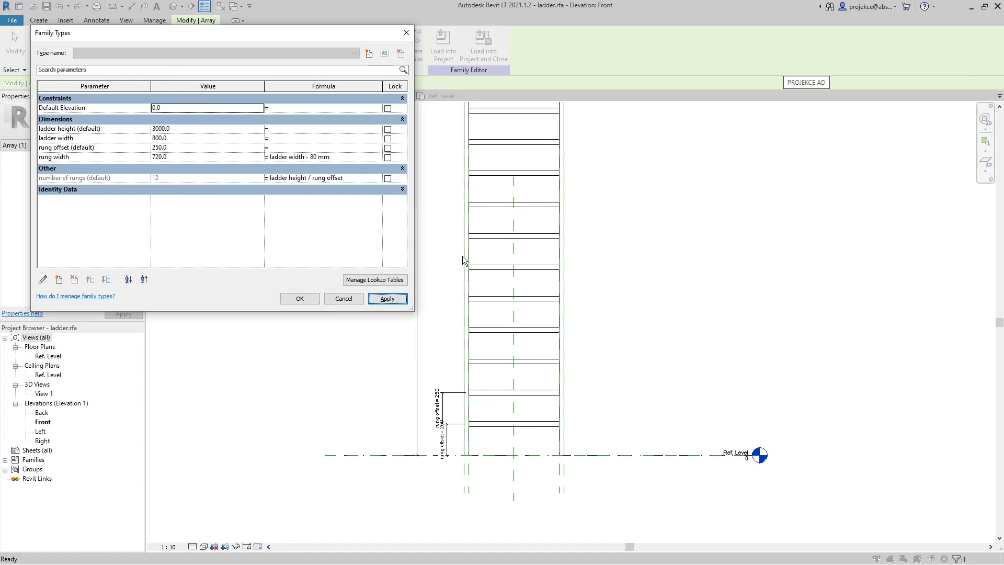
left_click(300, 298)
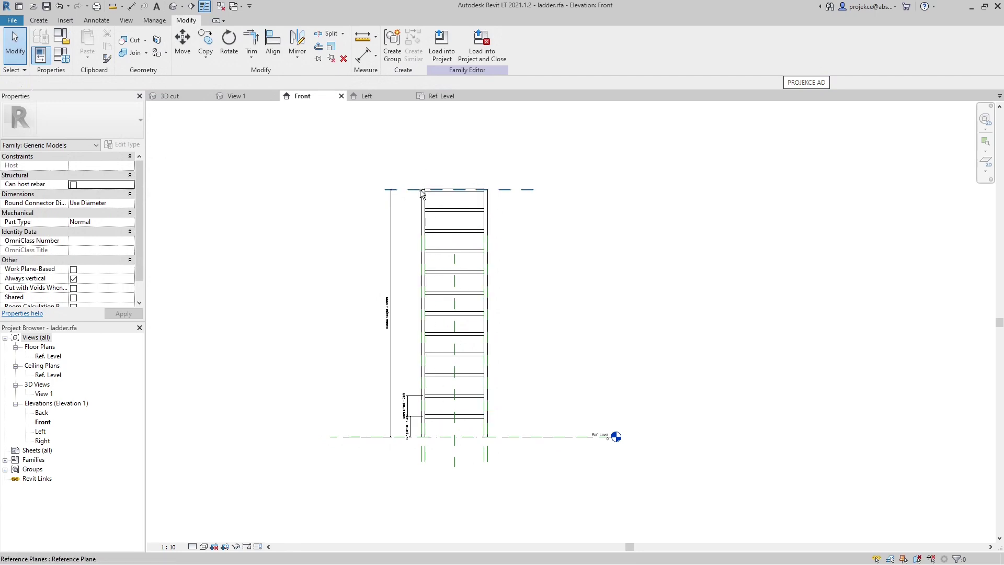
Change ladder height (default) to 2900 in Family Types and apply it
left_click(61, 55)
left_click(182, 129)
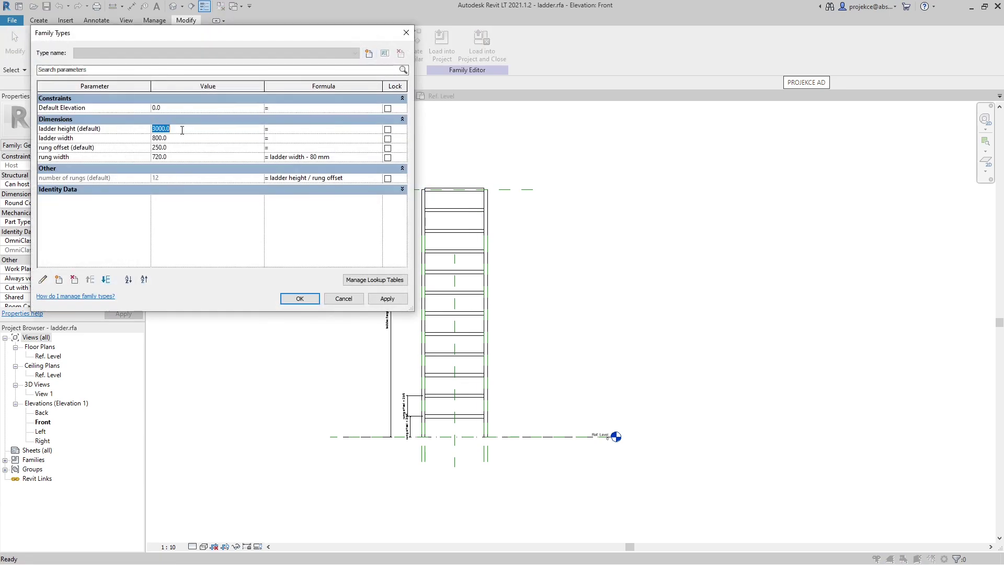
type("2900")
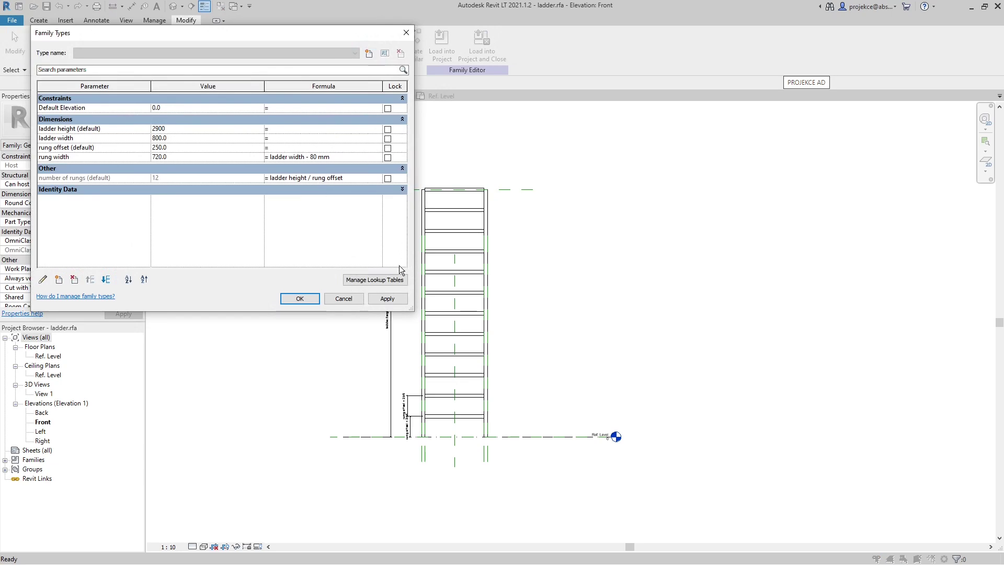
left_click(396, 301)
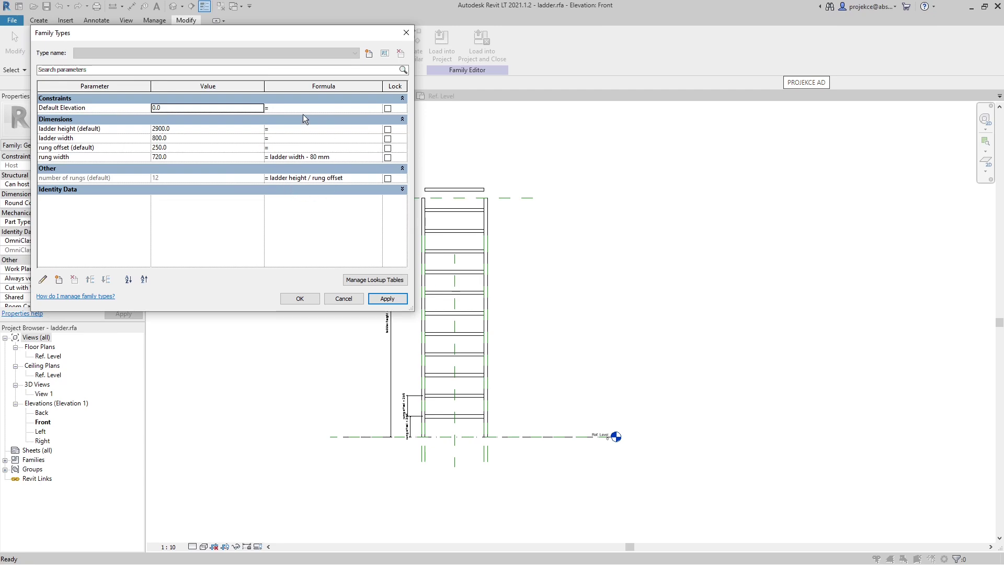
Change the number of rungs formula to rounddown(ladder height / rung offset) and apply it
left_click(356, 177)
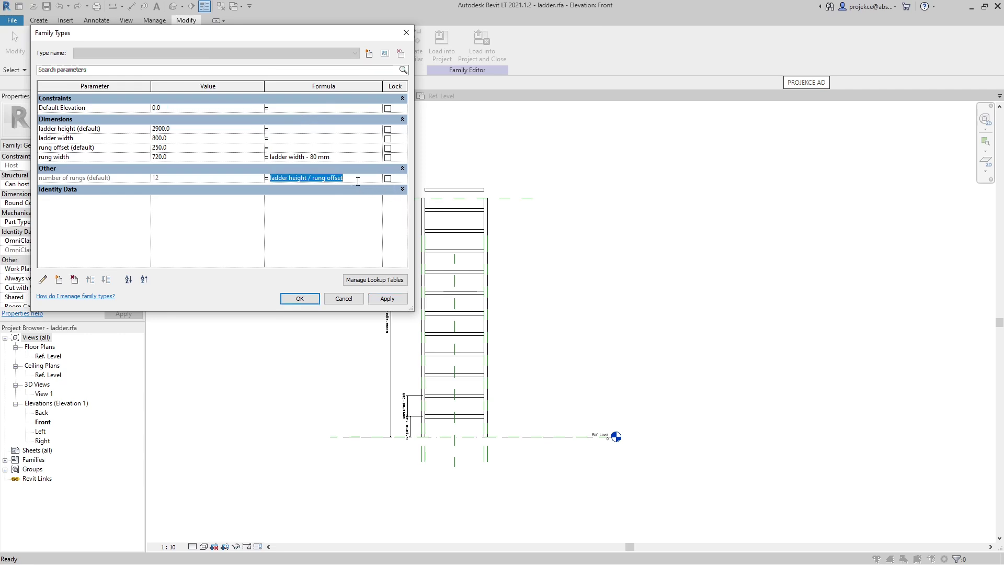
left_click(363, 181)
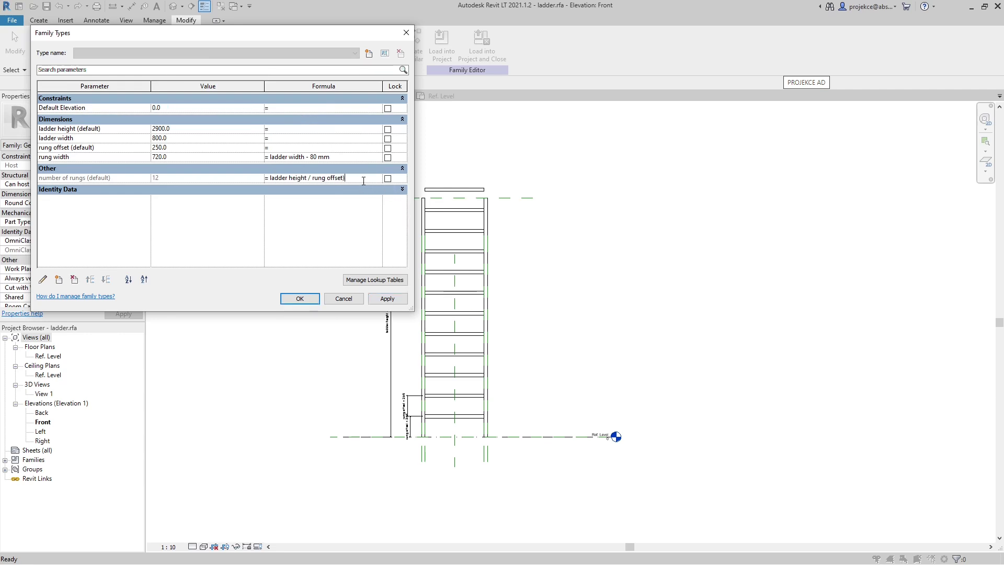
key("Left")
key("Left")
key("Left")
key("Left")
key("Left")
key("Left")
key("Left")
key("Left")
key("Left")
key("Left")
key("Left")
key("Left")
key("Left")
key("Left")
type("(")
key("Left")
type("rounddown")
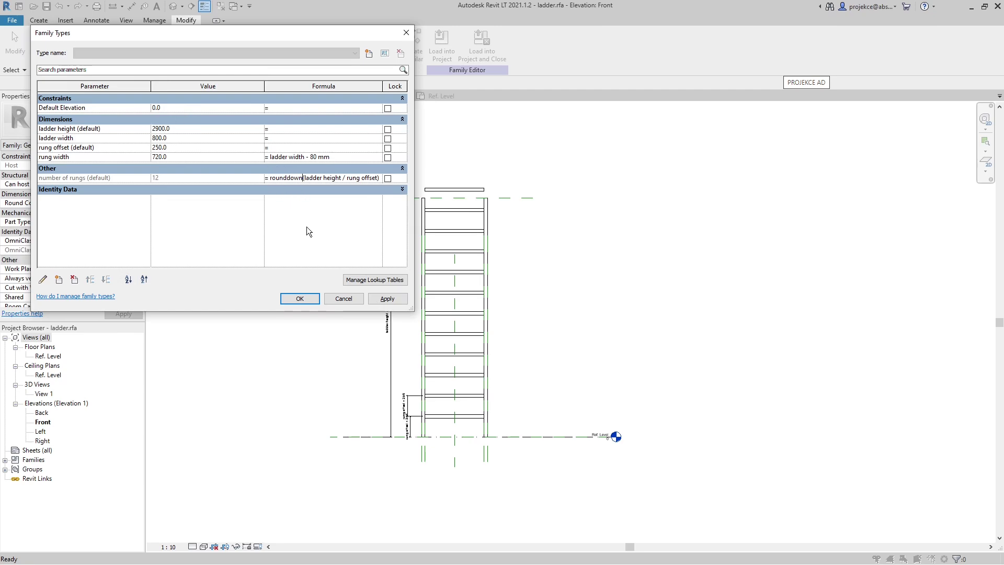
left_click(387, 298)
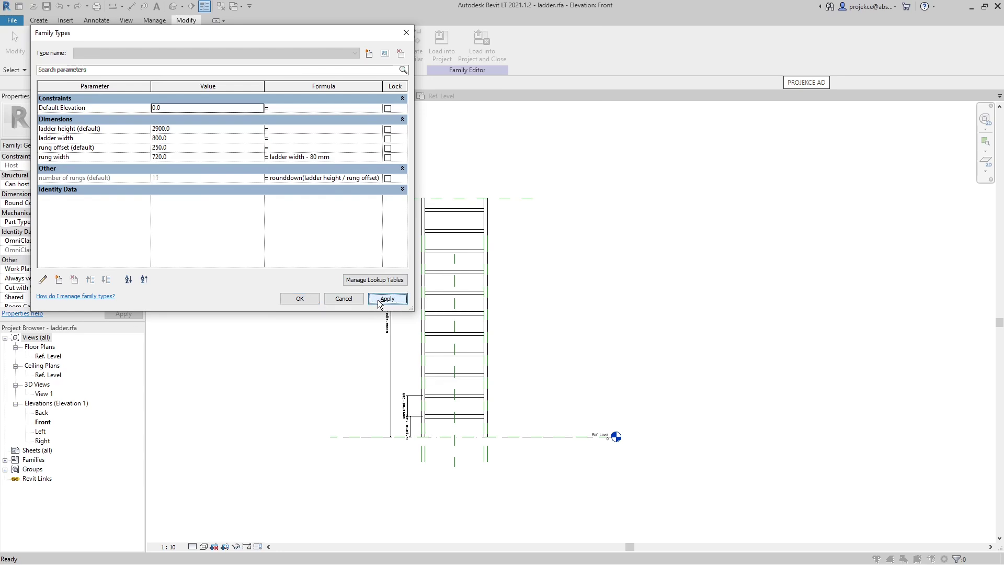
left_click(166, 178)
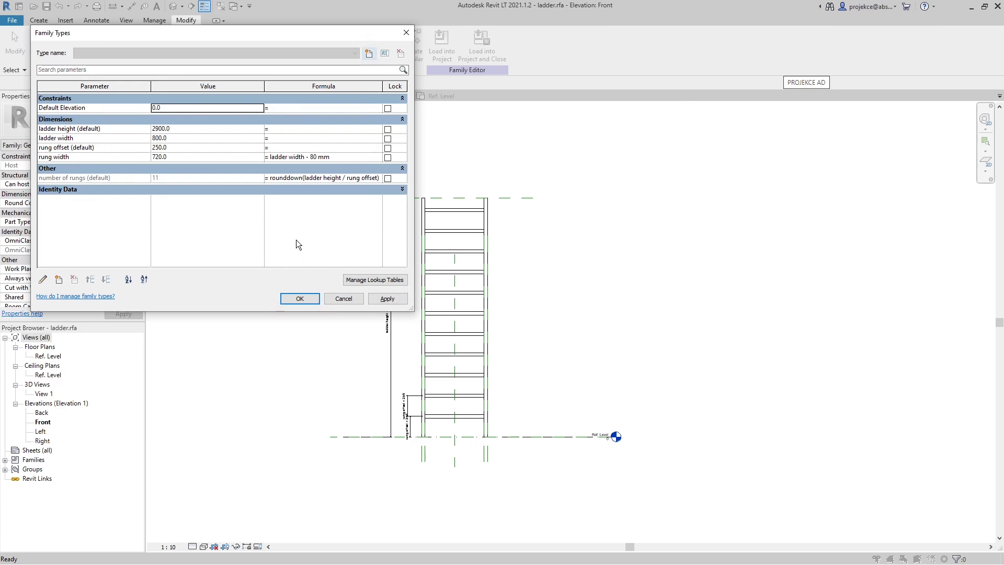
Set the ladder height to 2500 and apply it
left_click(183, 128)
type("2500")
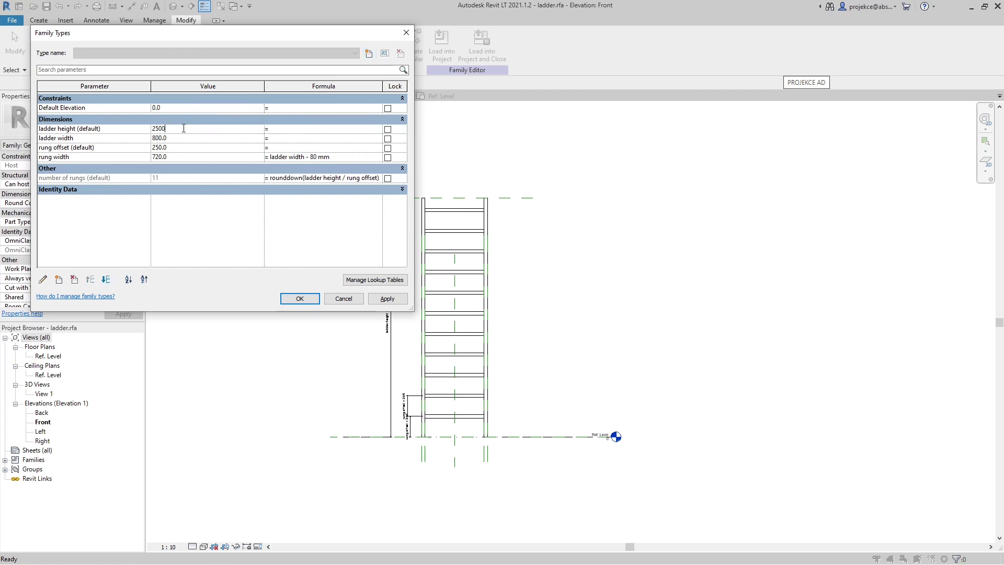
key("Tab")
left_click(385, 298)
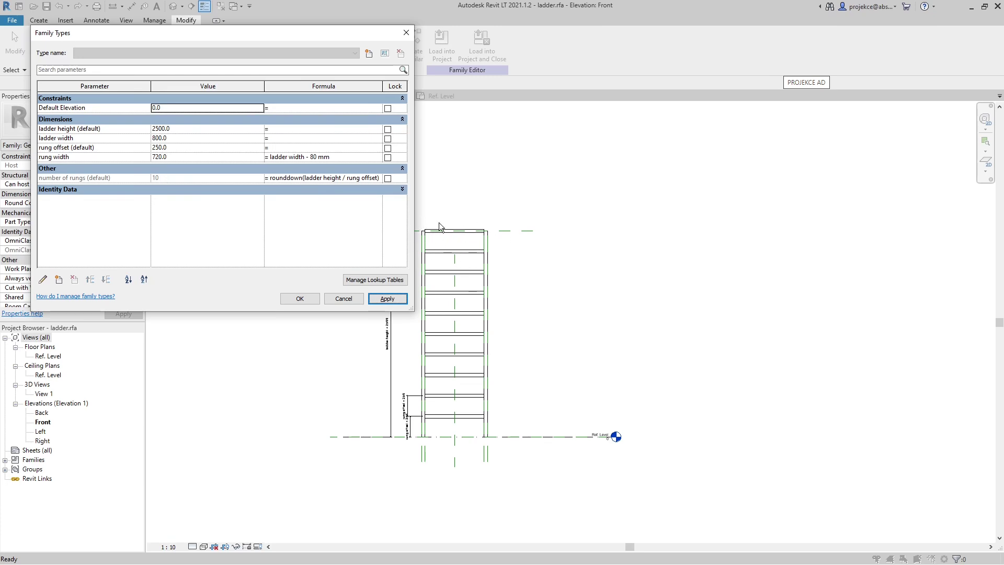
Change rounddown to roundup in the rung-count formula and apply it
left_click(288, 178)
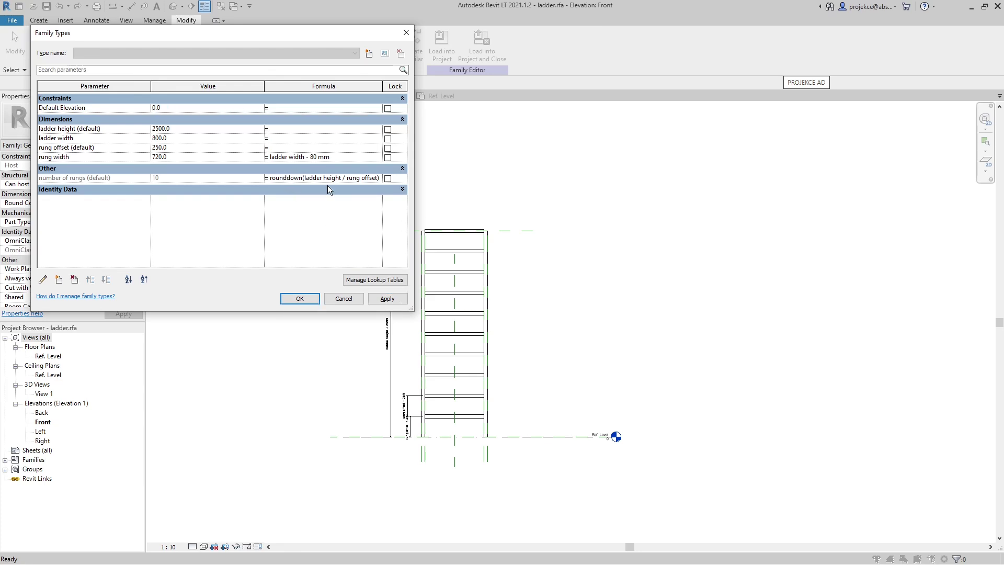
key("Delete")
key("Delete")
key("Delete")
key("Delete")
type("up")
left_click(388, 299)
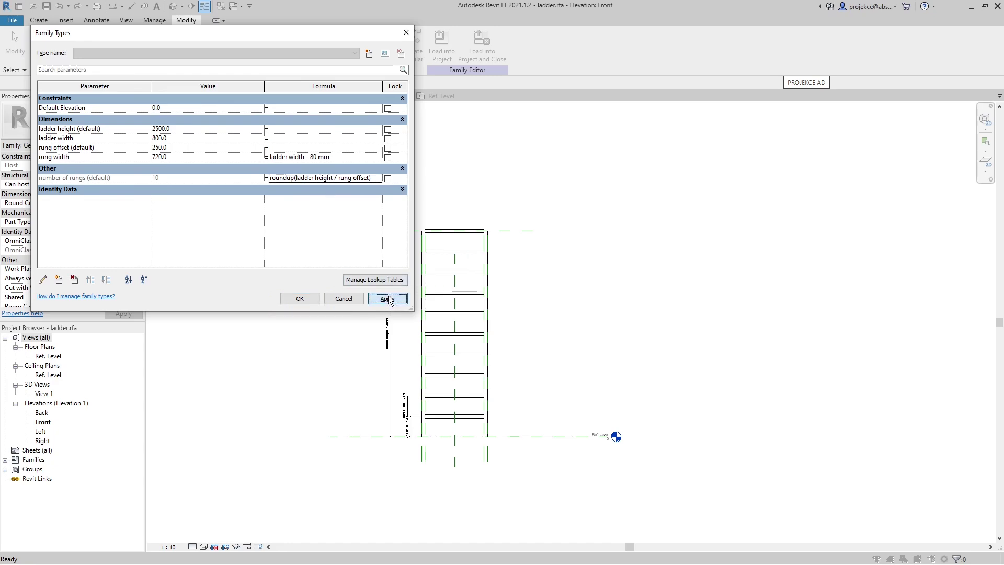
Set the ladder height to 2600 and apply it, giving 11 rungs
left_click(183, 131)
type("260")
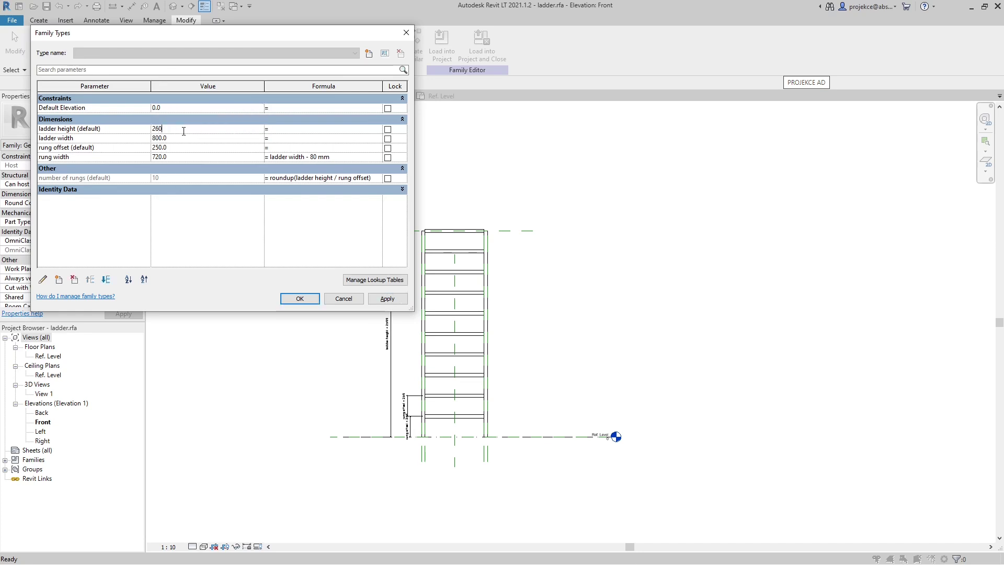
type("0")
left_click(387, 298)
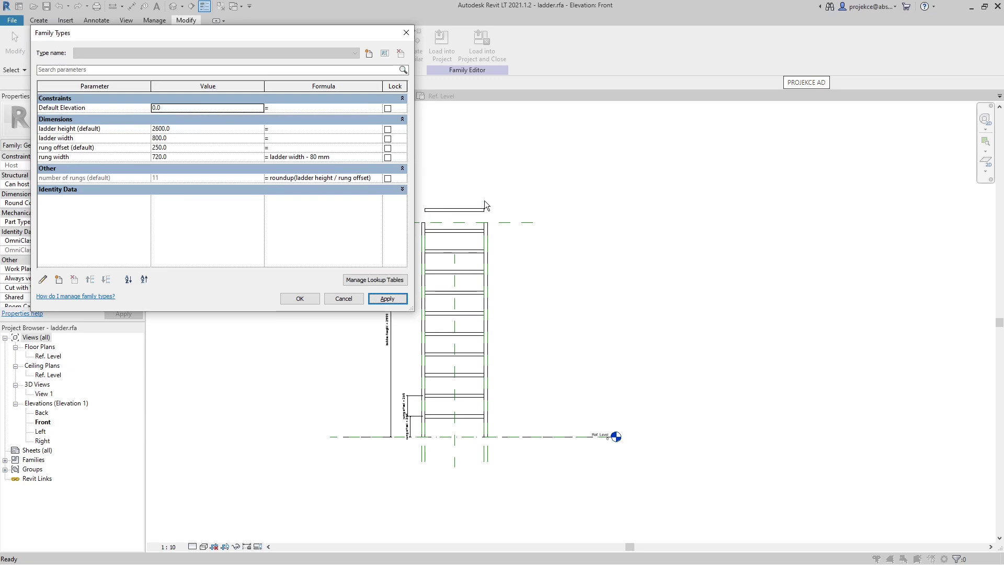
Subtract 1 in the rung formula, reset ladder height to 2500, and accept the Family Types dialog
left_click(370, 178)
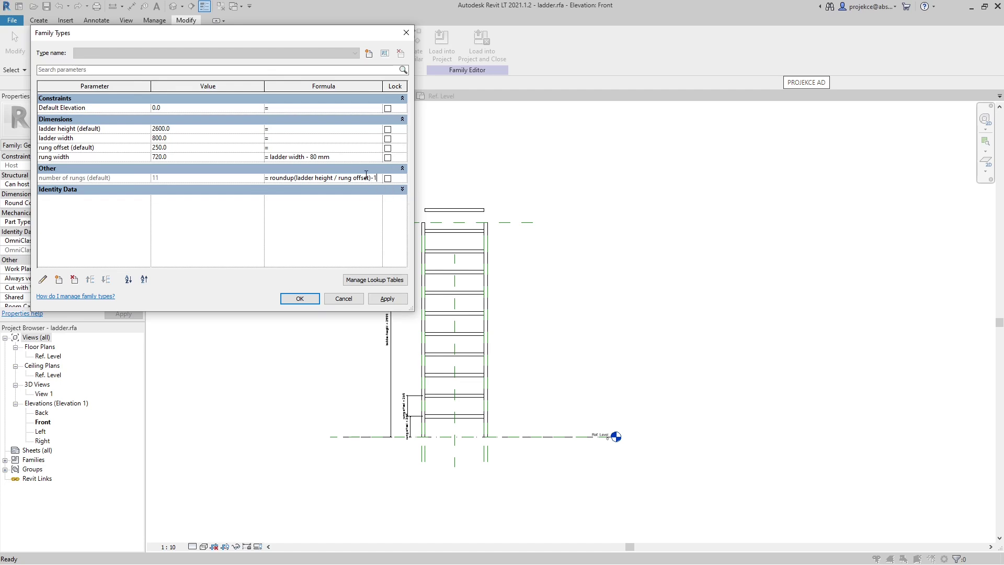
left_click(387, 299)
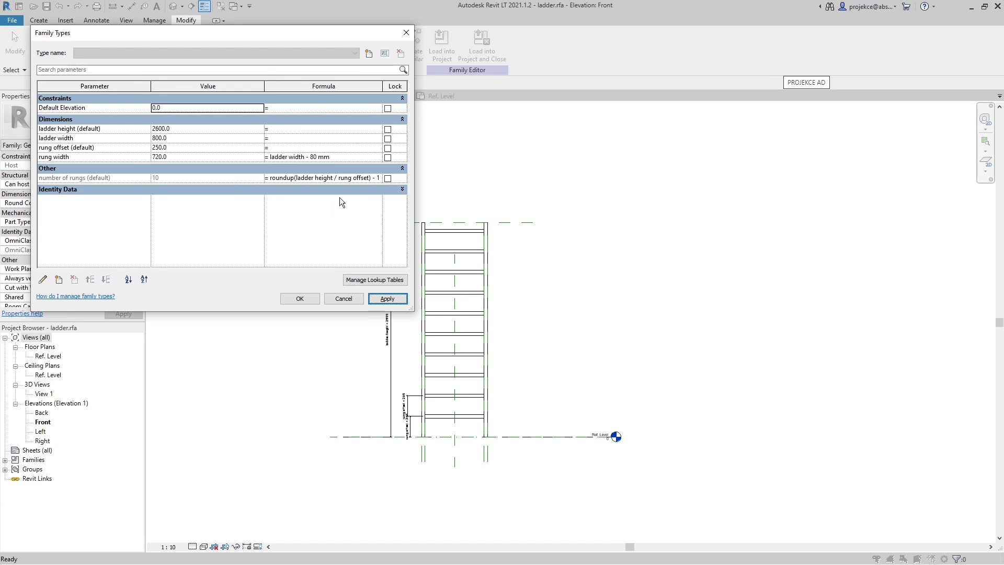
left_click(180, 130)
type("2500")
key("Tab")
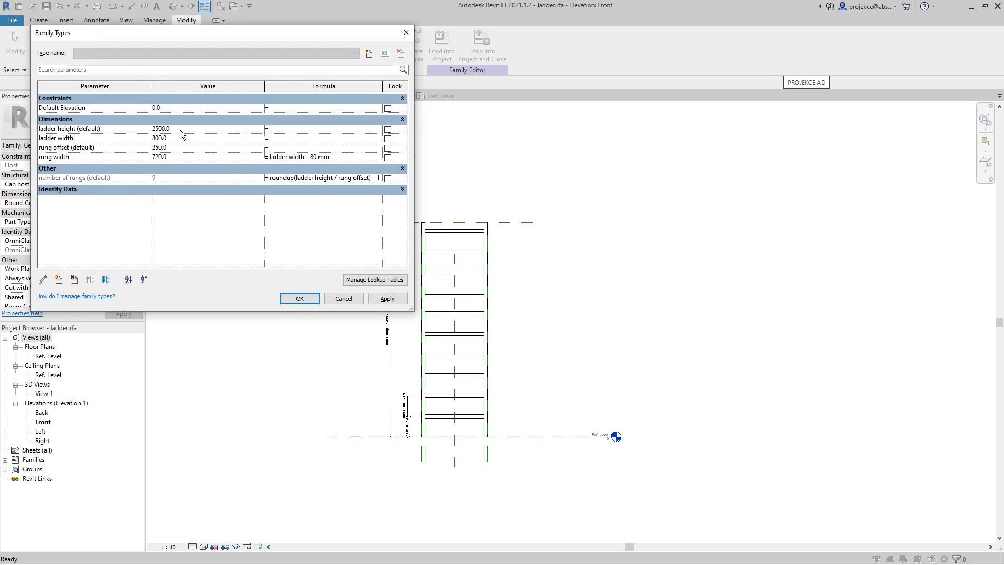
left_click(387, 299)
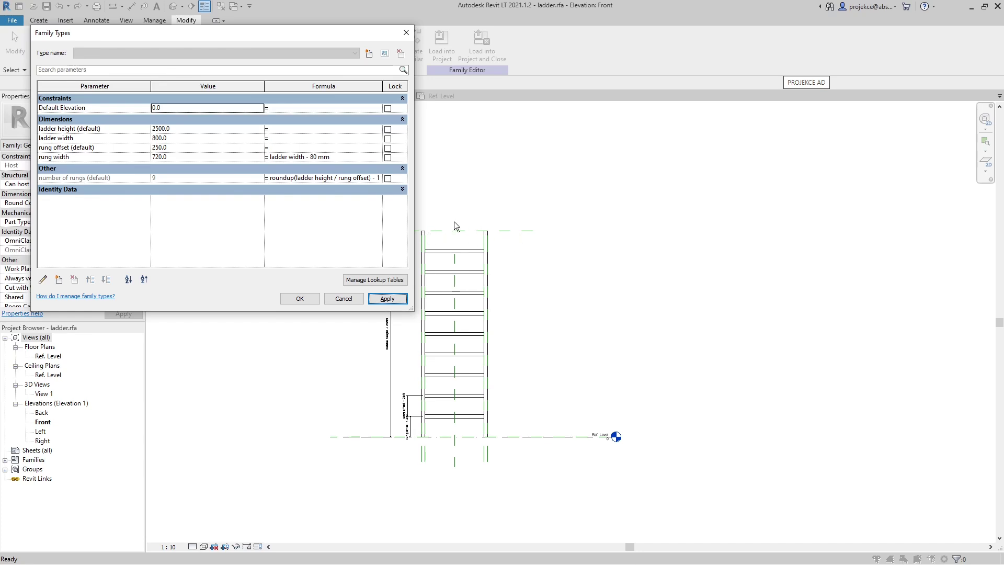
left_click(301, 299)
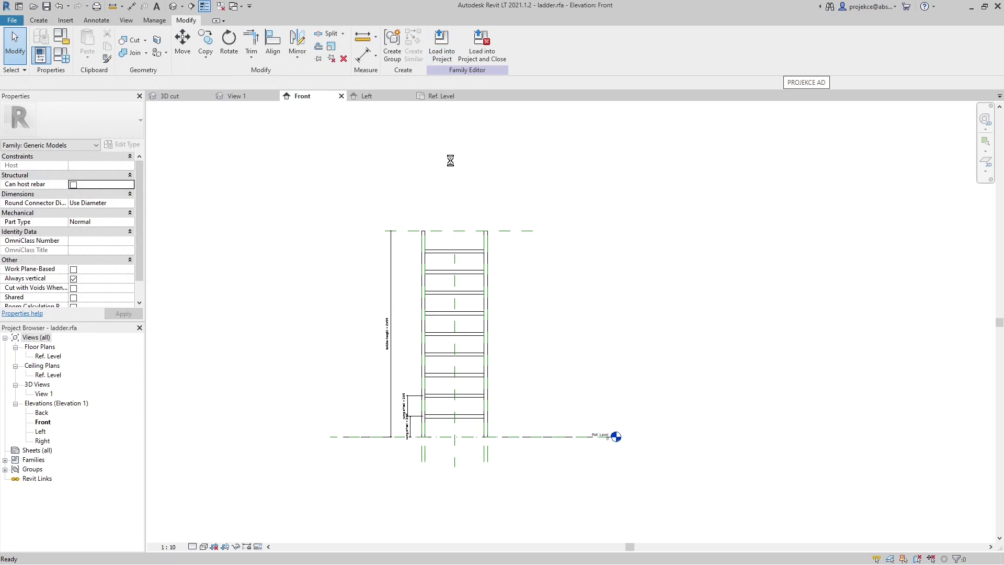
Load the ladder family into the house project and show the Storage area in Level 1
left_click(442, 55)
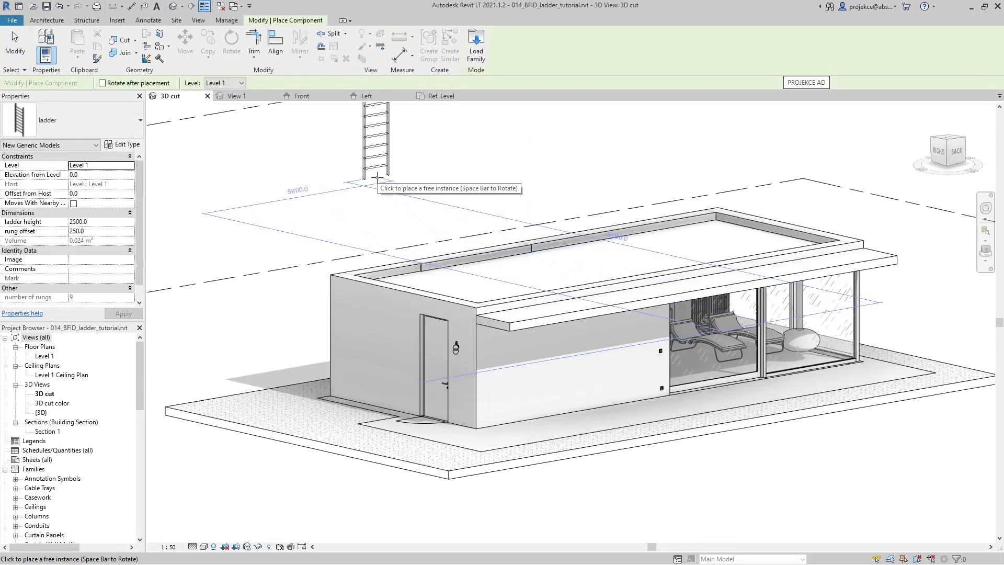
key("Escape")
double_click(44, 356)
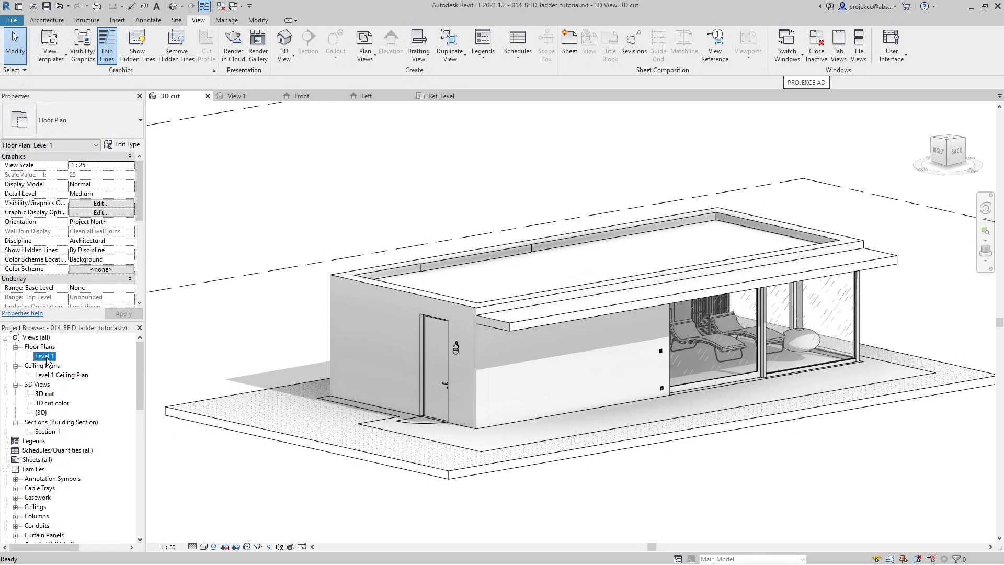
scroll(626, 322, "up", 6)
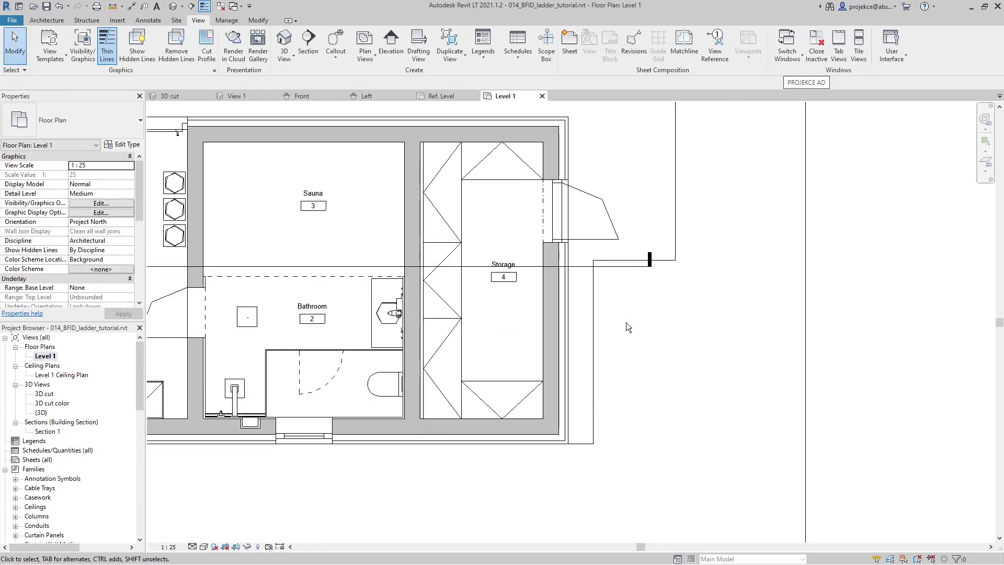
middle_click_drag(626, 322, 544, 357)
Place the ladder component (CM) against the Storage room's exterior wall
key("c")
key("m")
scroll(547, 411, "up", 3)
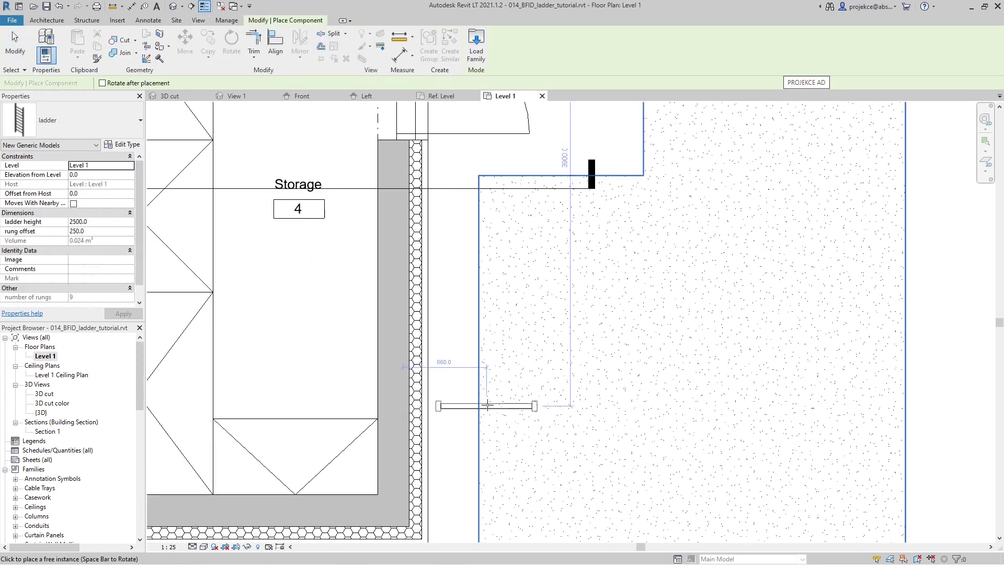
scroll(469, 404, "up", 3)
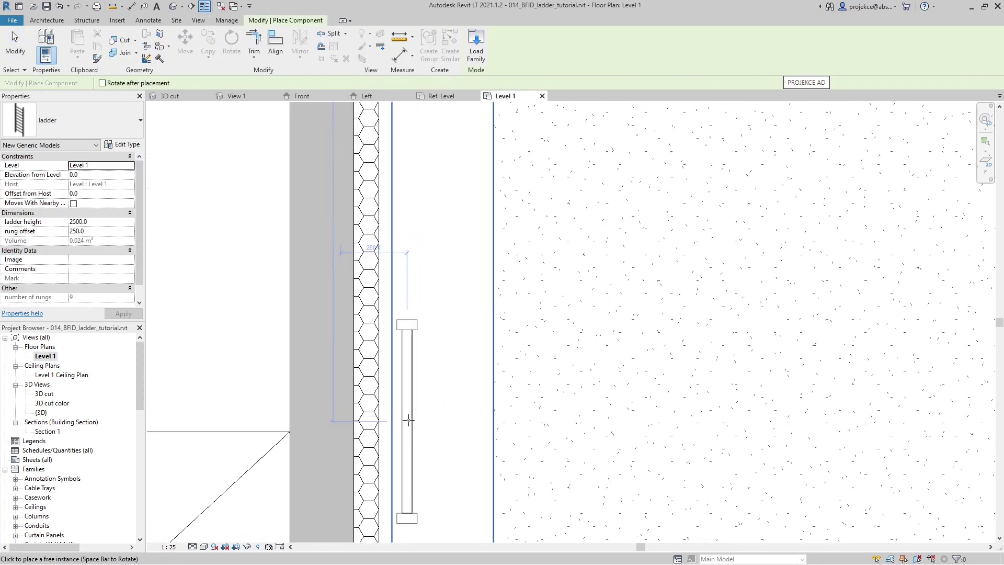
left_click(409, 420)
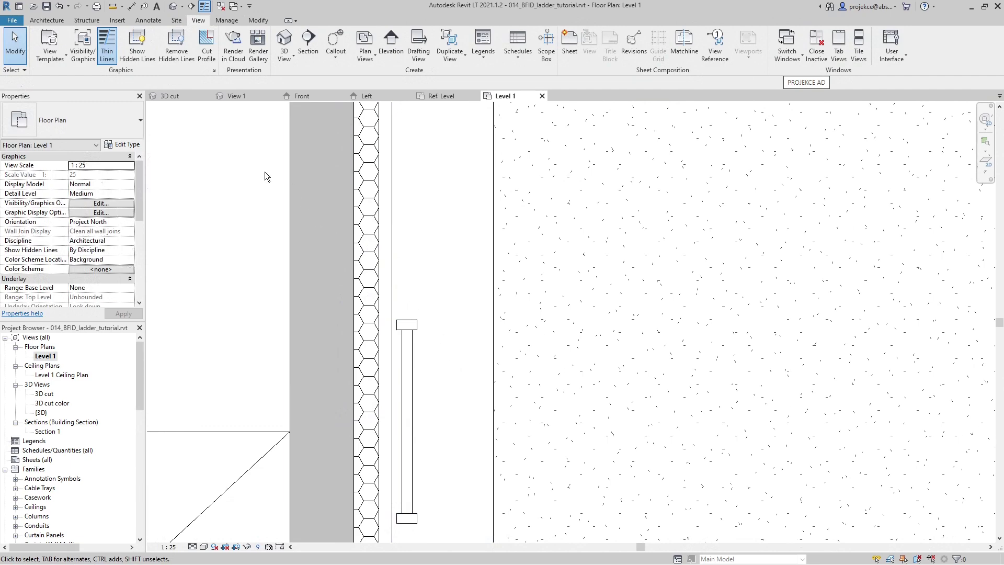
Inspect the placed ladder in the 3D cut view and select it
left_click(183, 99)
scroll(339, 321, "down", 3)
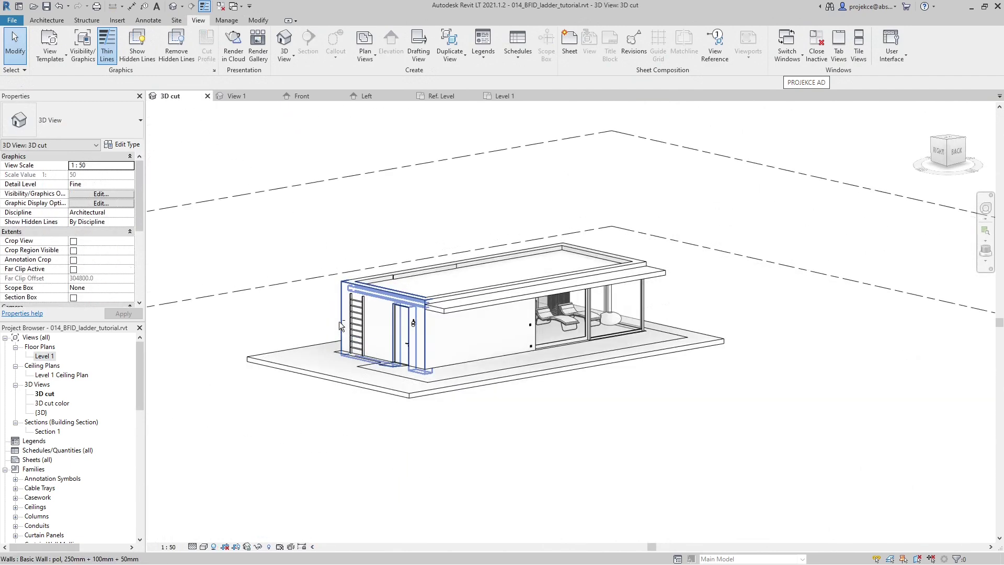
middle_click_drag(339, 321, 523, 334, "shift")
scroll(615, 331, "up", 5)
middle_click_drag(615, 330, 507, 265)
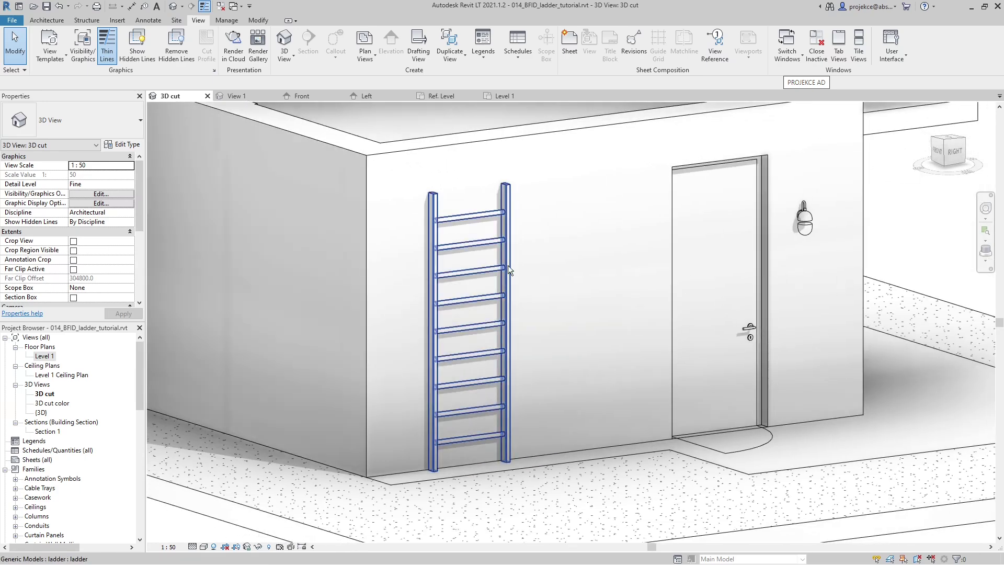
left_click(507, 262)
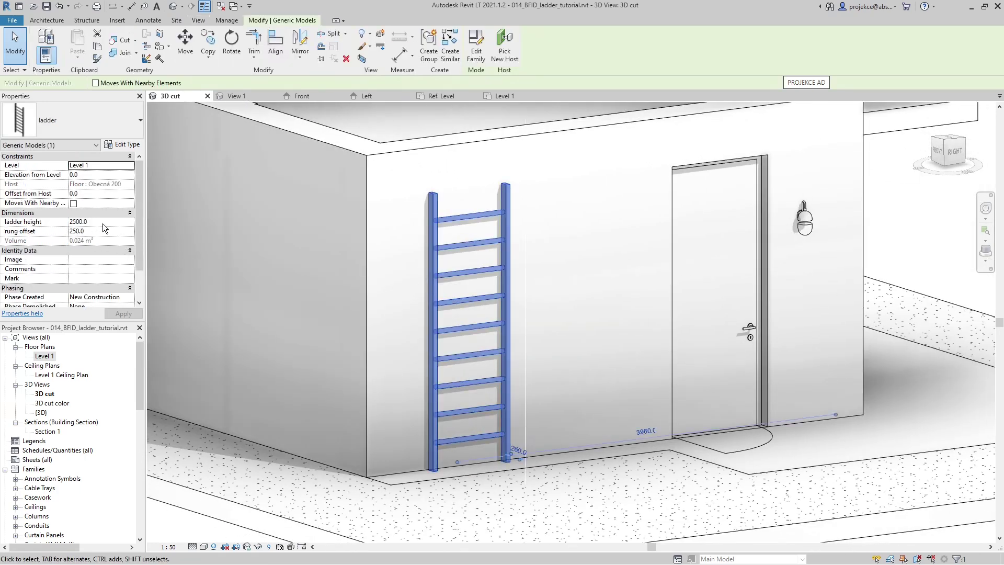
Change the ladder type's width to 500
left_click(124, 145)
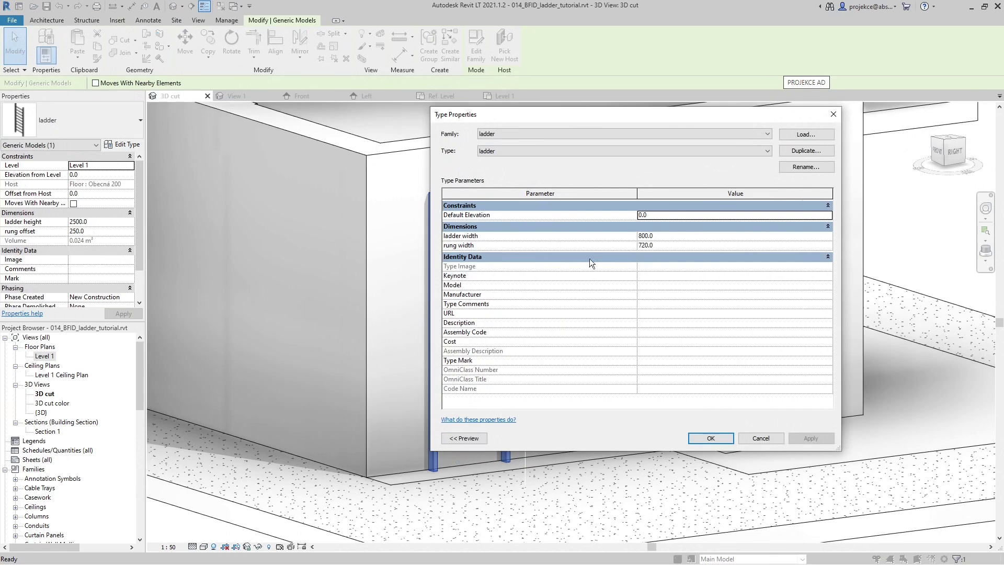
left_click(668, 239)
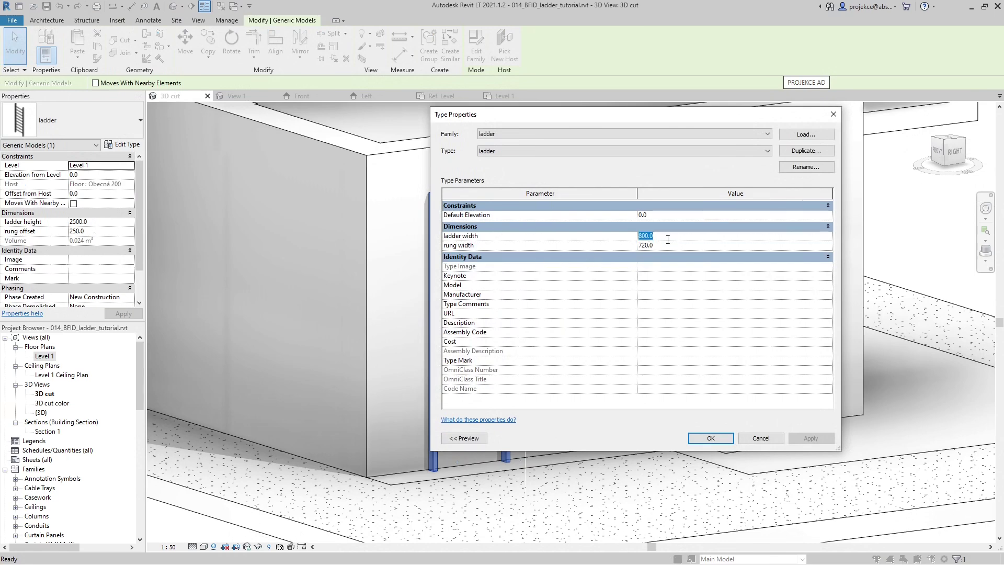
type("500")
key("Return")
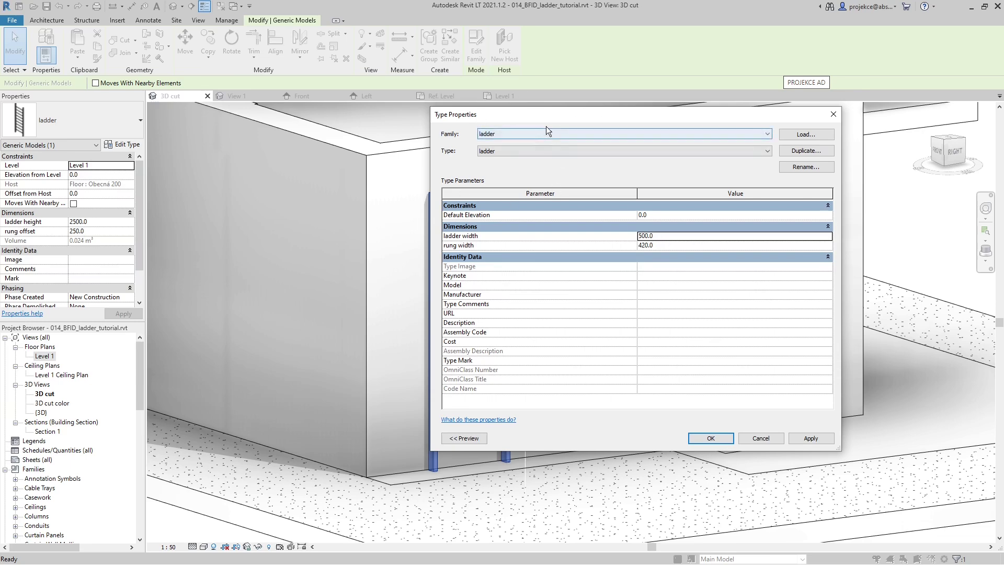
left_click(701, 437)
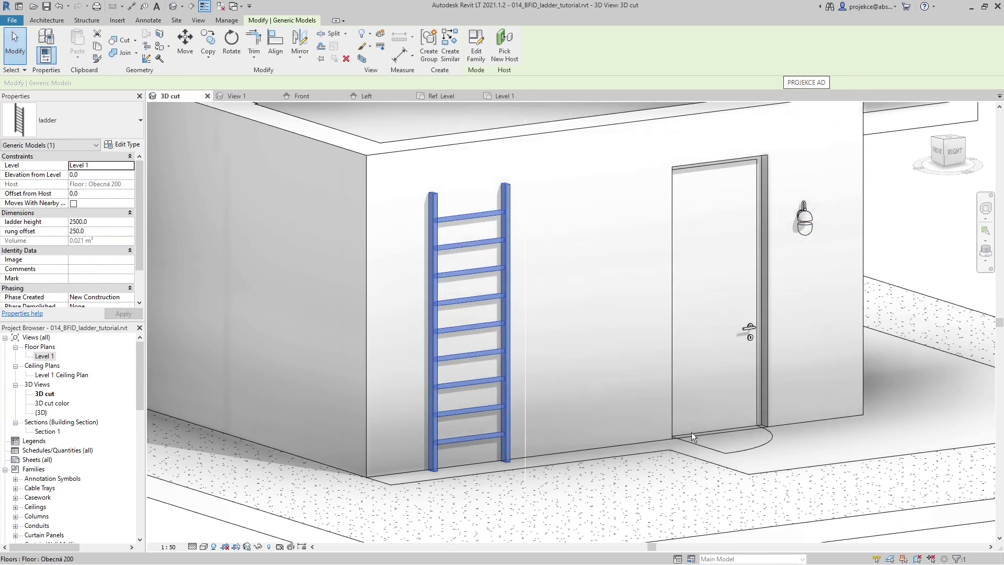
Set the placed ladder's height to 3550 and open the Elevation East view
left_click(473, 361)
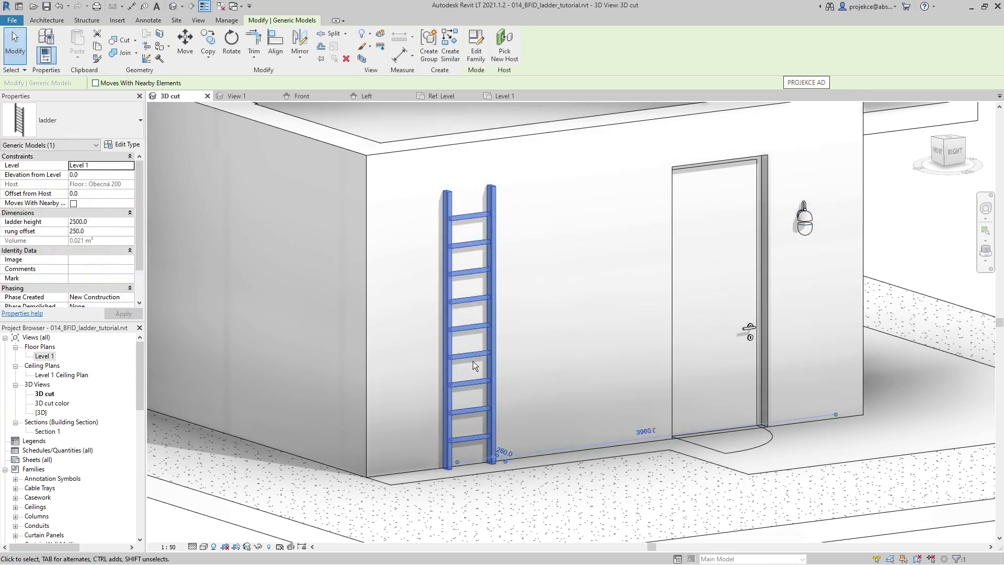
left_click(417, 360)
left_click(446, 265)
left_click(106, 224)
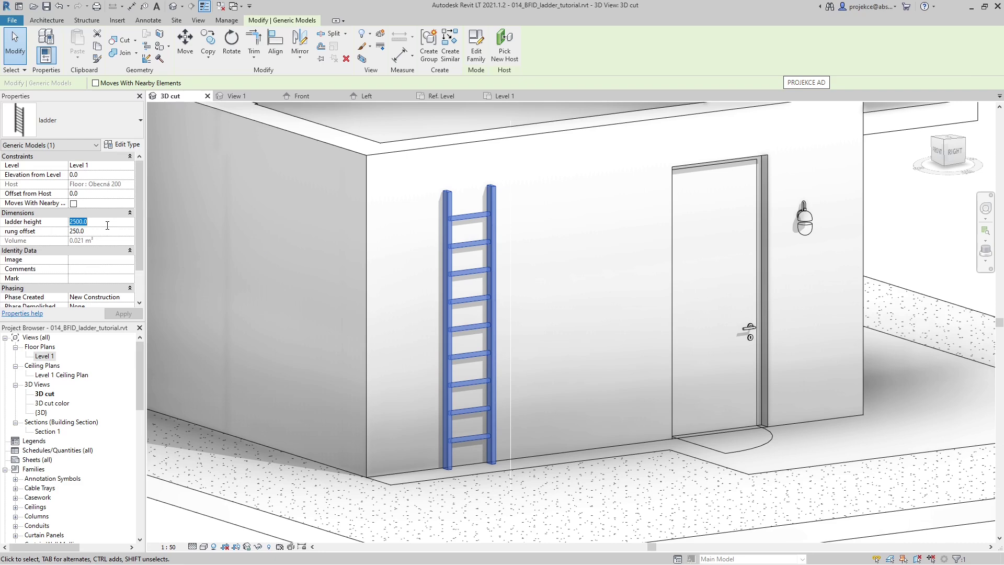
type("4000")
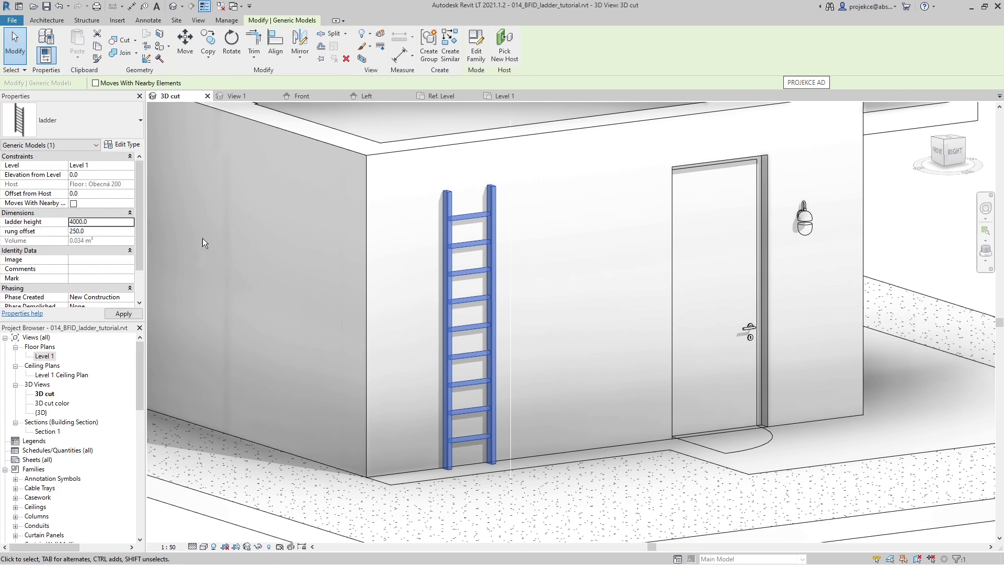
scroll(318, 256, "down", 5)
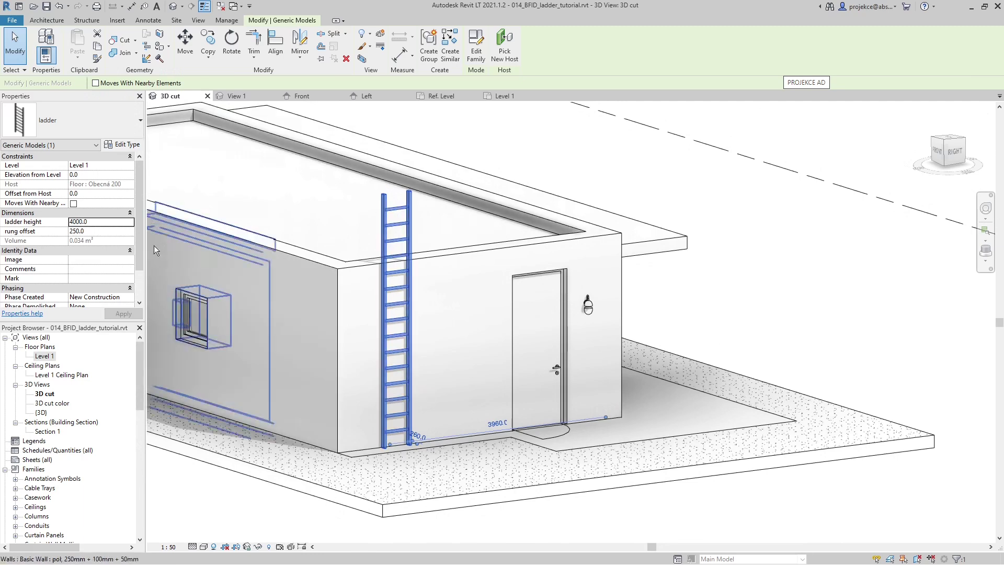
left_click(106, 224)
type("3")
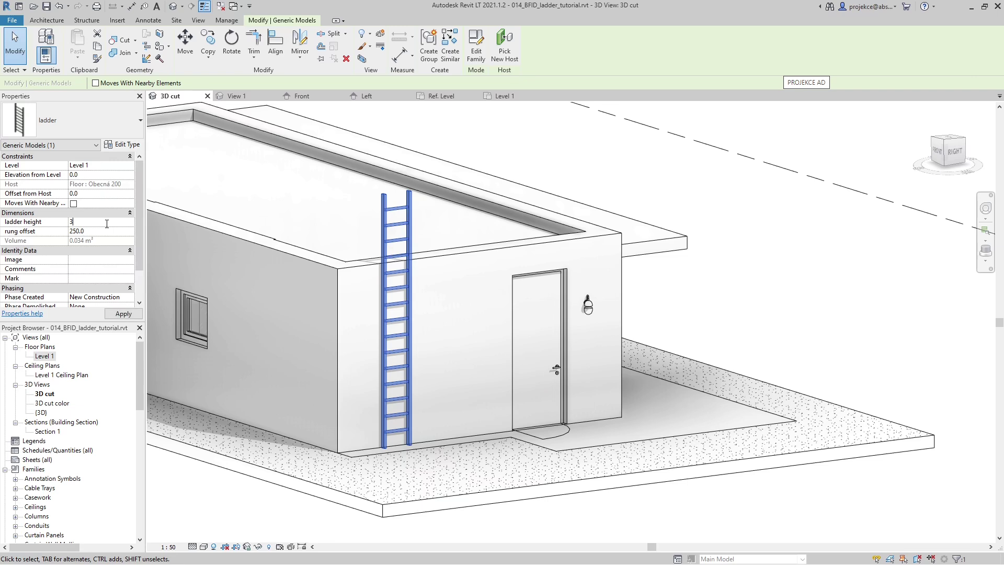
type("550")
key("Return")
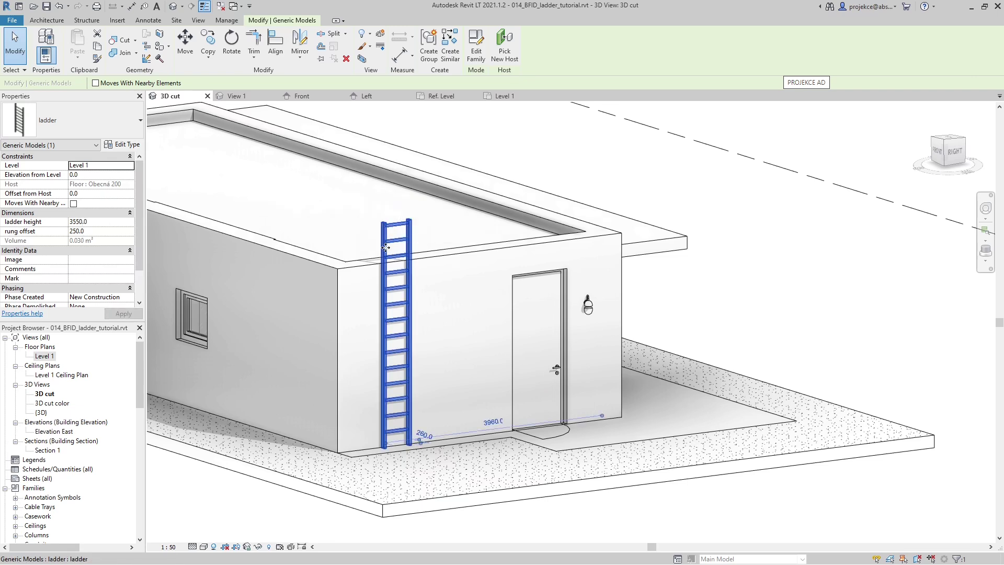
double_click(55, 431)
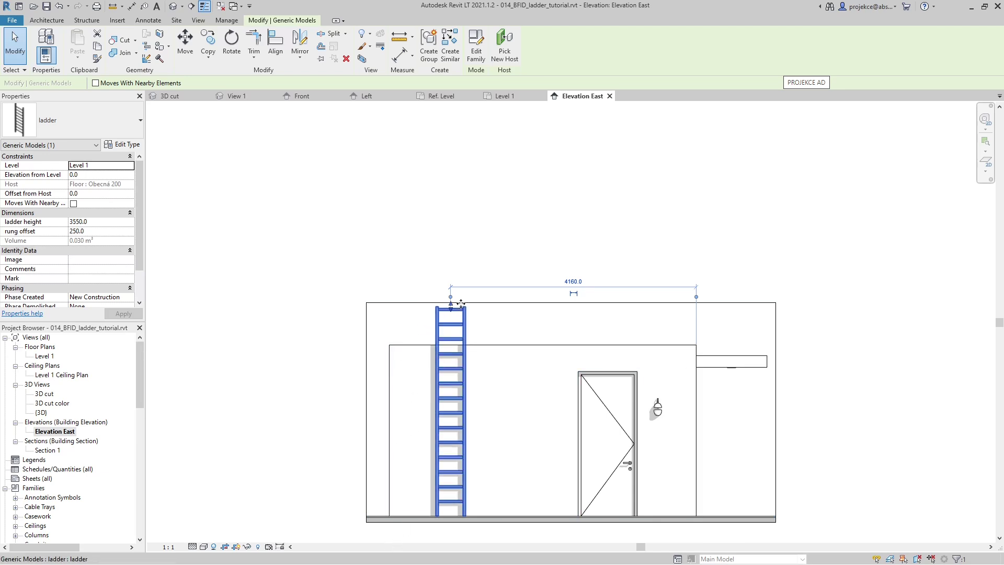
Resize the ladder top in Elevation East, set height 2850, and view it in 3D cut
left_click_drag(450, 310, 462, 472)
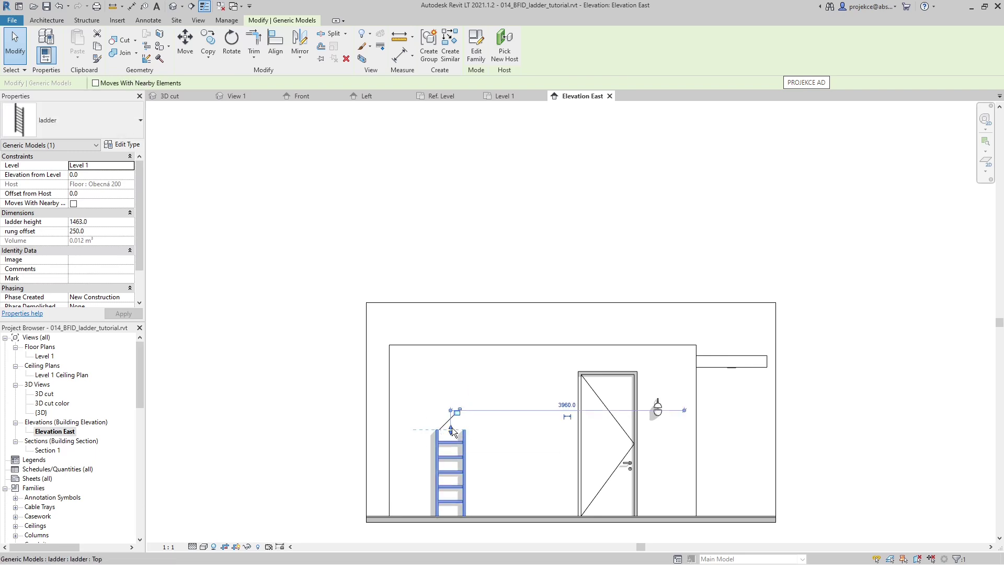
left_click_drag(451, 428, 446, 353)
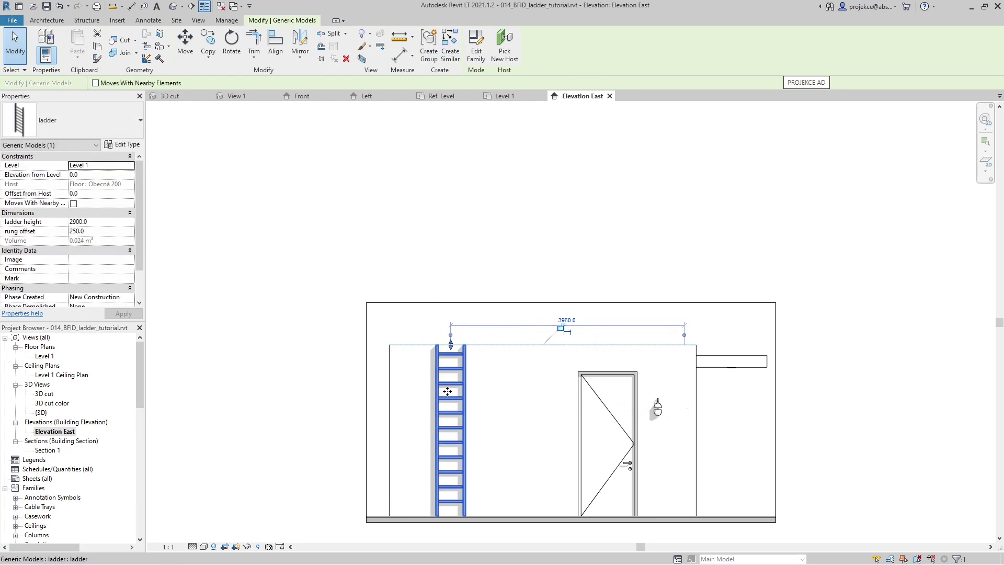
left_click(108, 223)
type("2850")
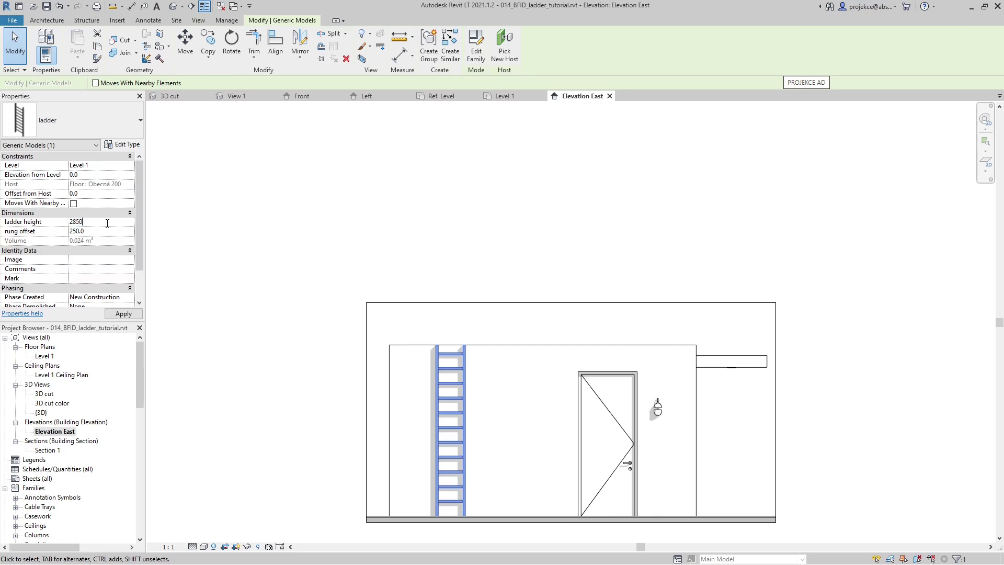
left_click(172, 96)
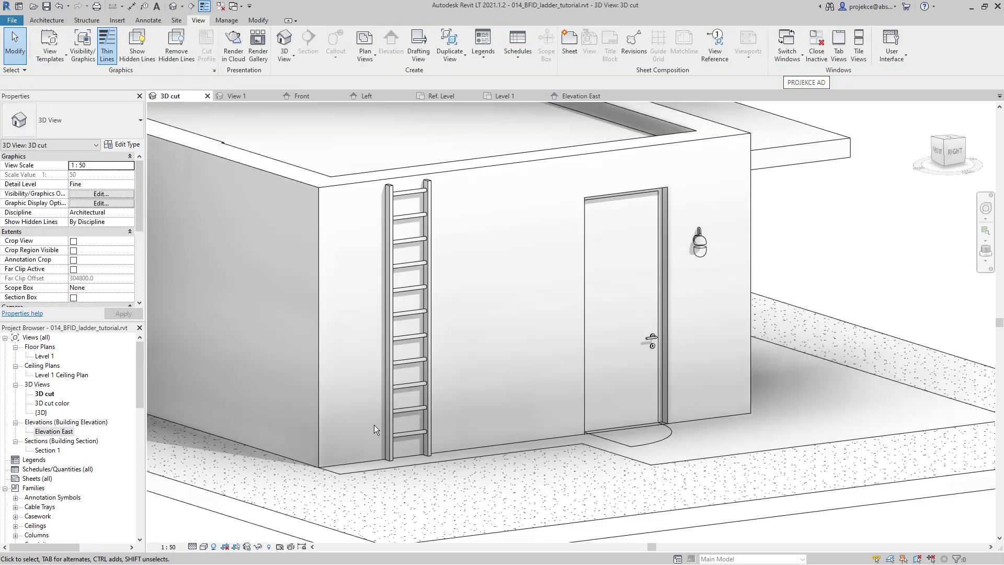